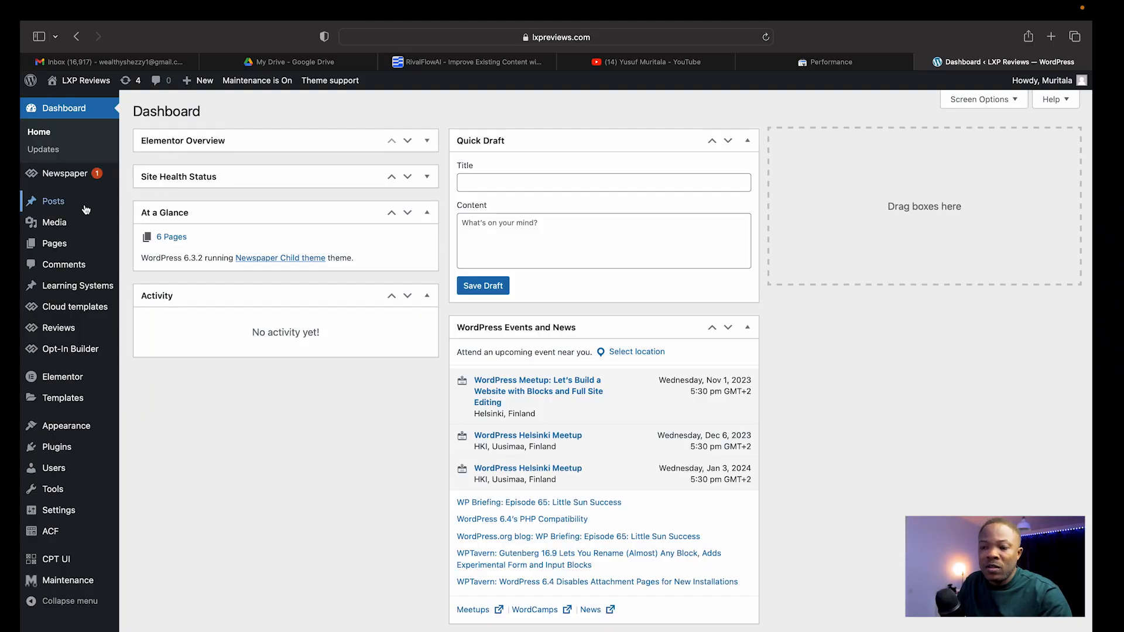
left_click(47, 200)
left_click(63, 109)
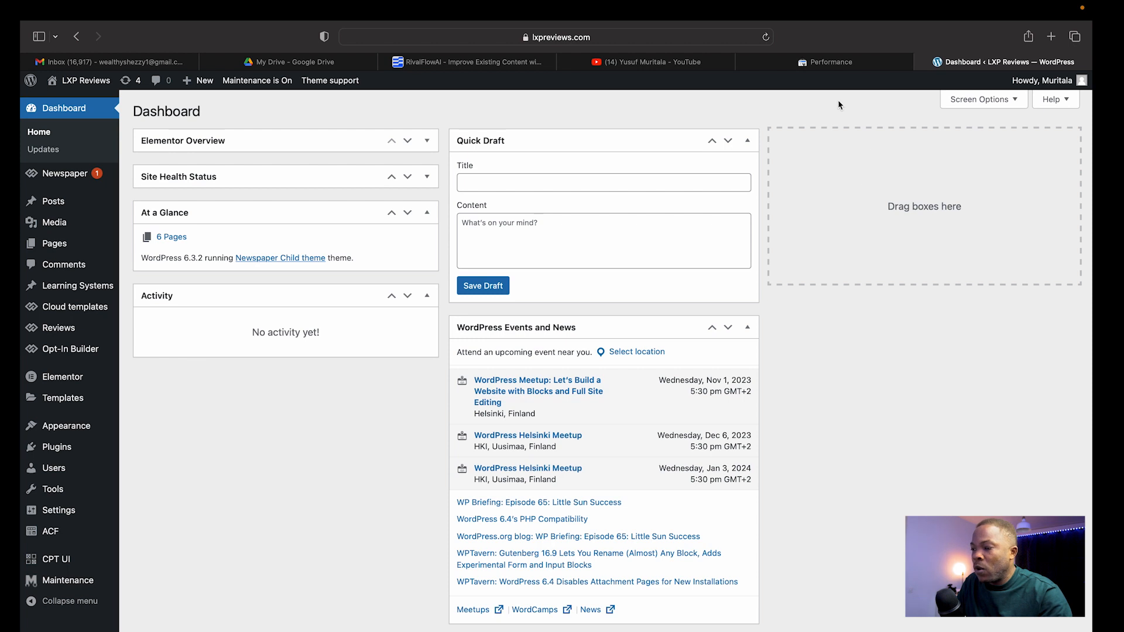
Search for "google analytics login" in a new browser tab and open the Google Accounts sign-in result
left_click(1051, 39)
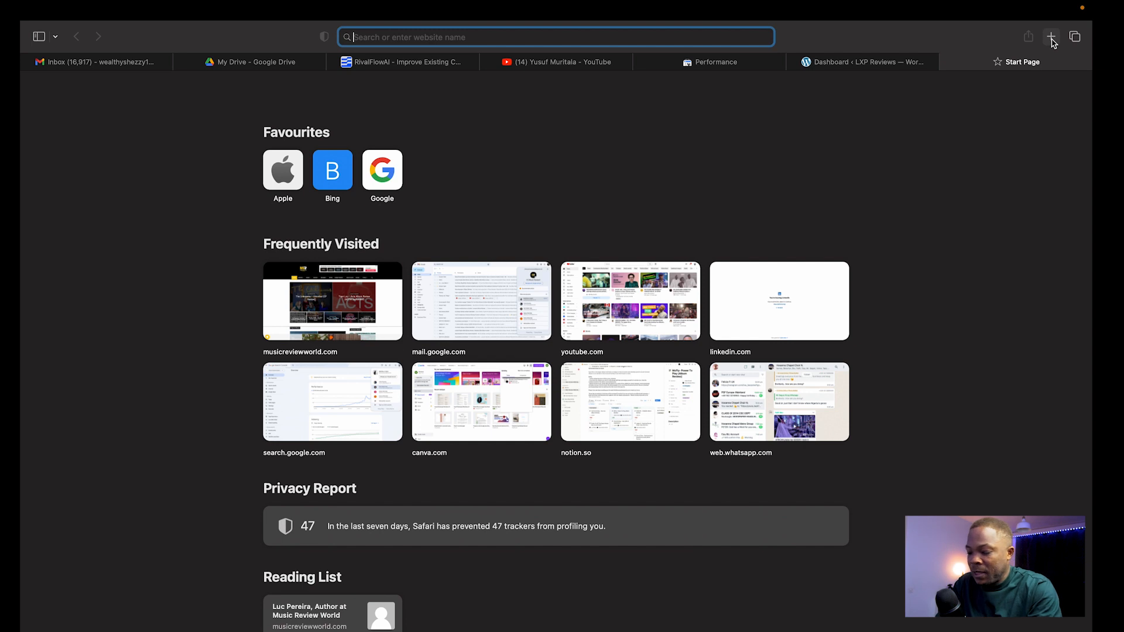
type("google analytics login")
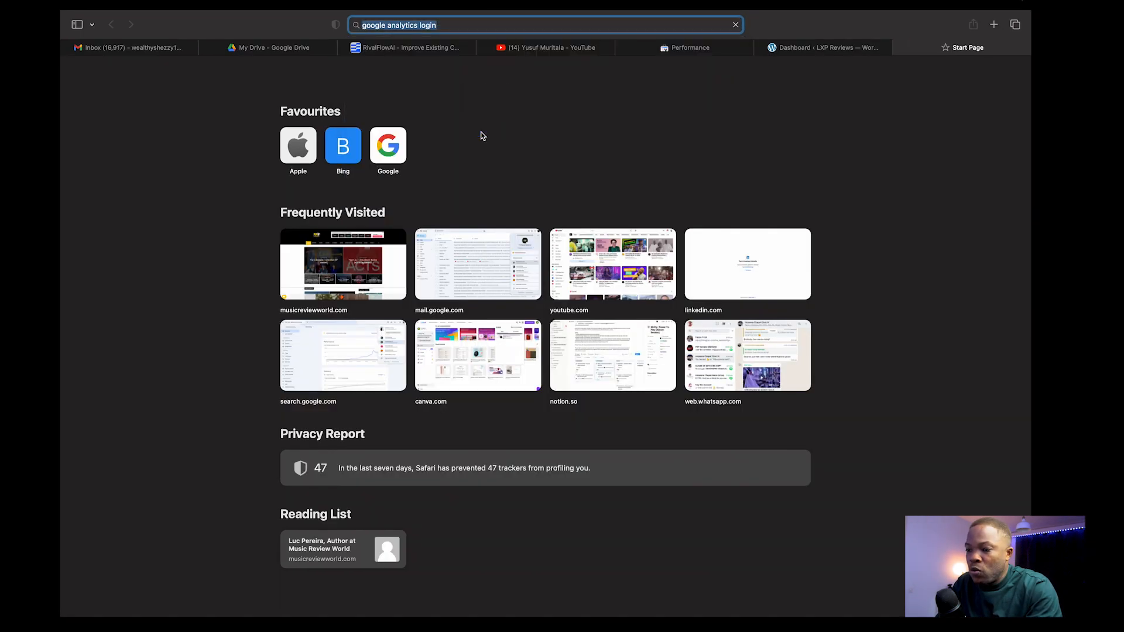
key("Return")
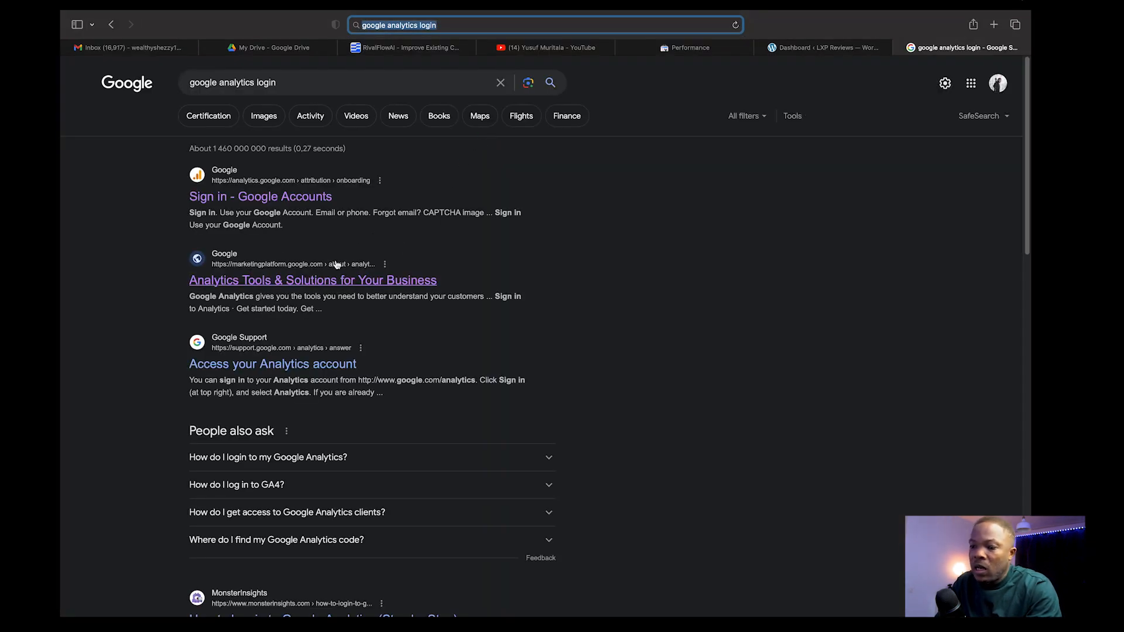
left_click(296, 201)
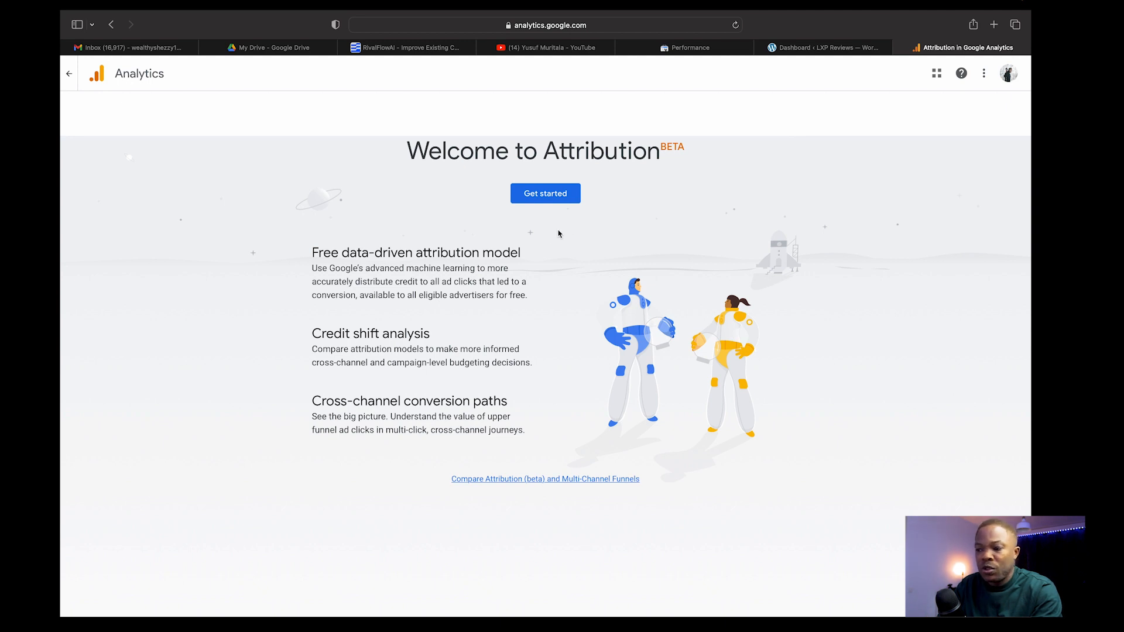
left_click(550, 193)
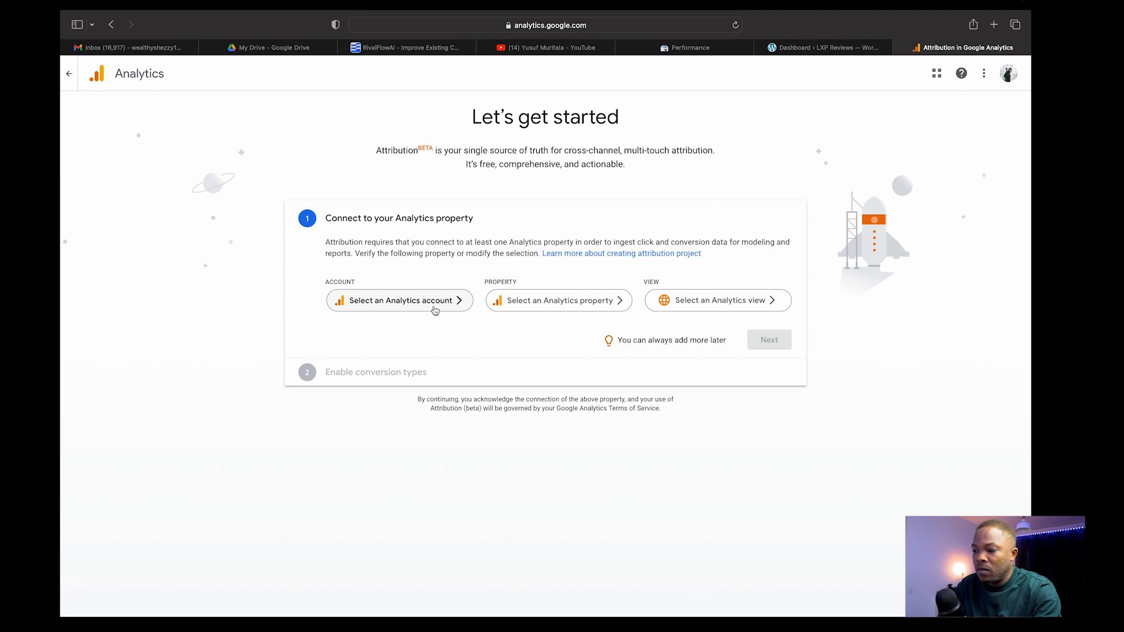
left_click(69, 74)
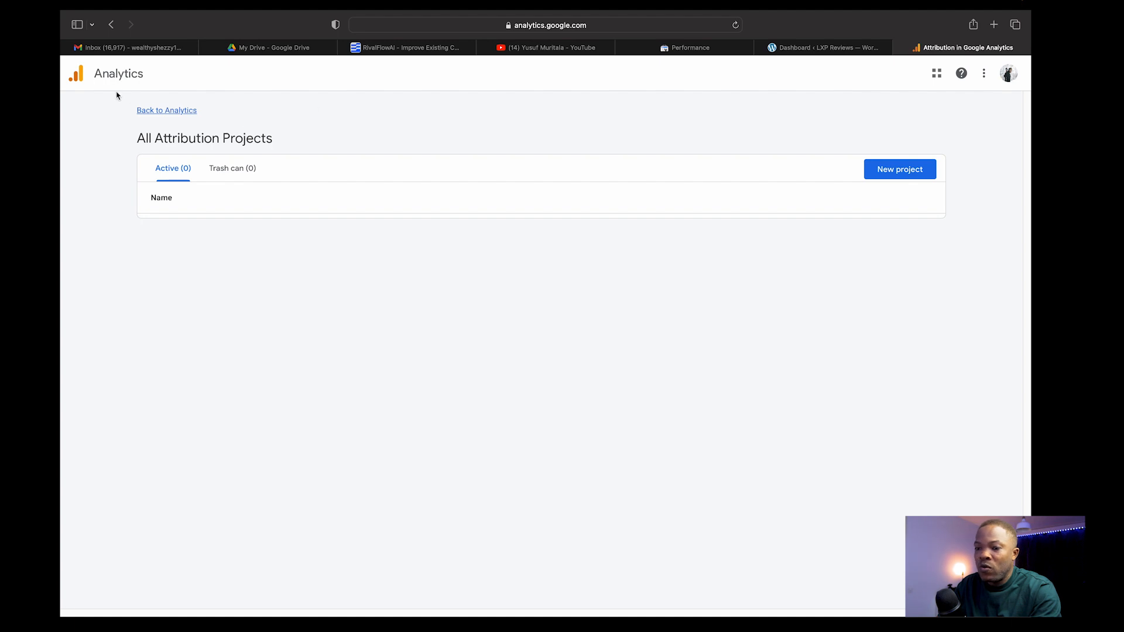
left_click(74, 74)
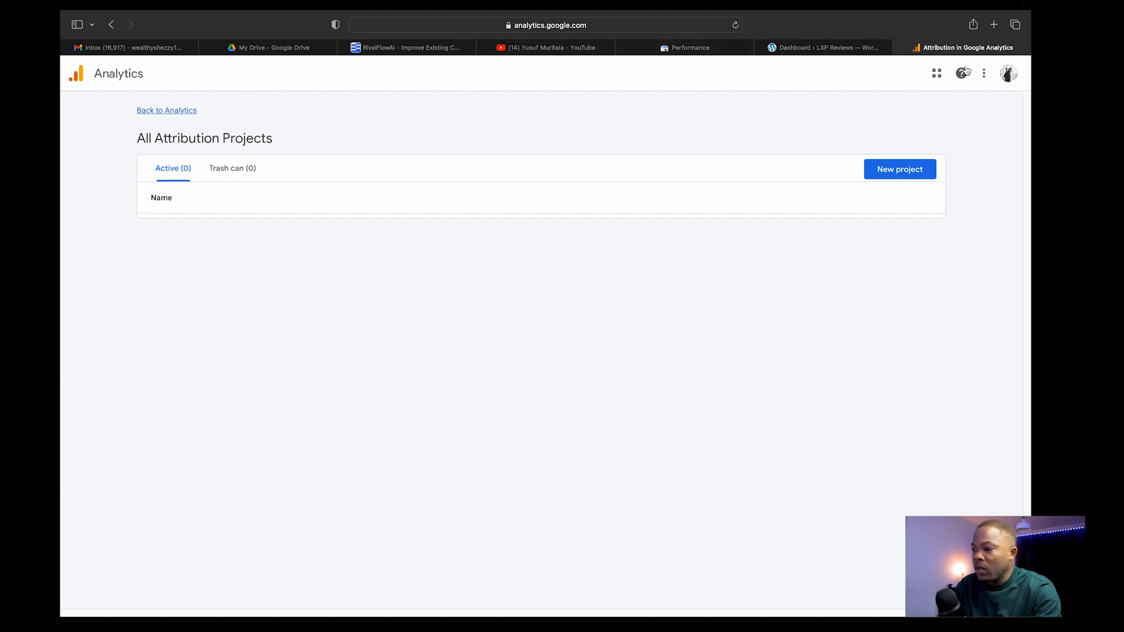
Trim the attribution path from the current page's address and load the Google Analytics home page
left_click(607, 31)
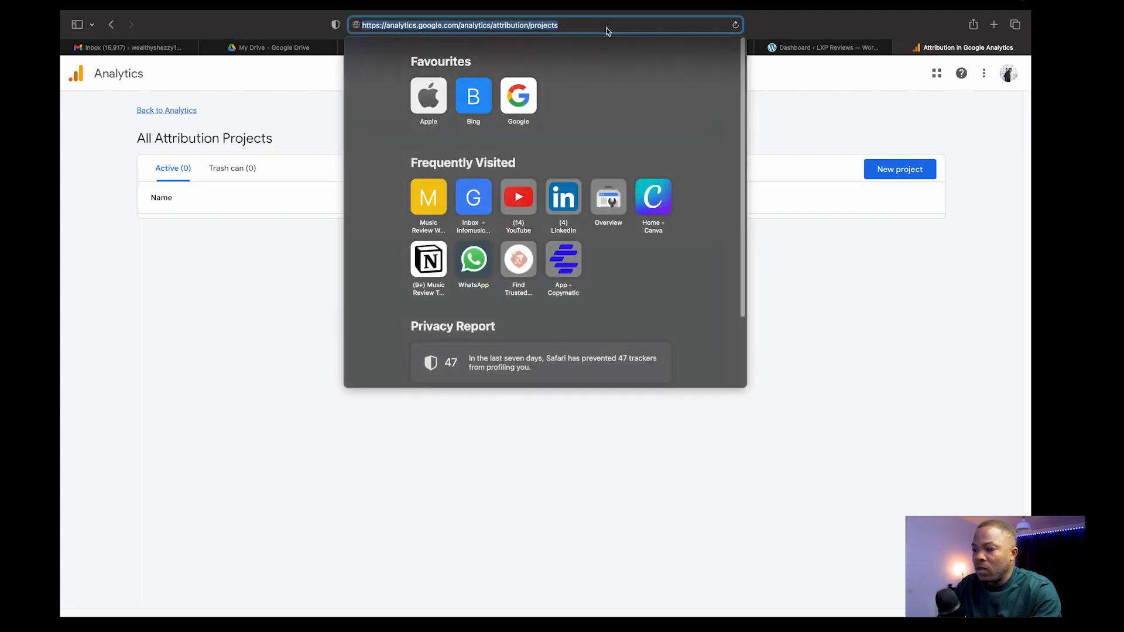
left_click(612, 25)
key("BackSpace")
key("BackSpace")
key("BackSpace")
key("BackSpace")
key("BackSpace")
key("BackSpace")
key("BackSpace")
key("BackSpace")
key("BackSpace")
key("BackSpace")
key("BackSpace")
key("BackSpace")
key("BackSpace")
key("BackSpace")
key("BackSpace")
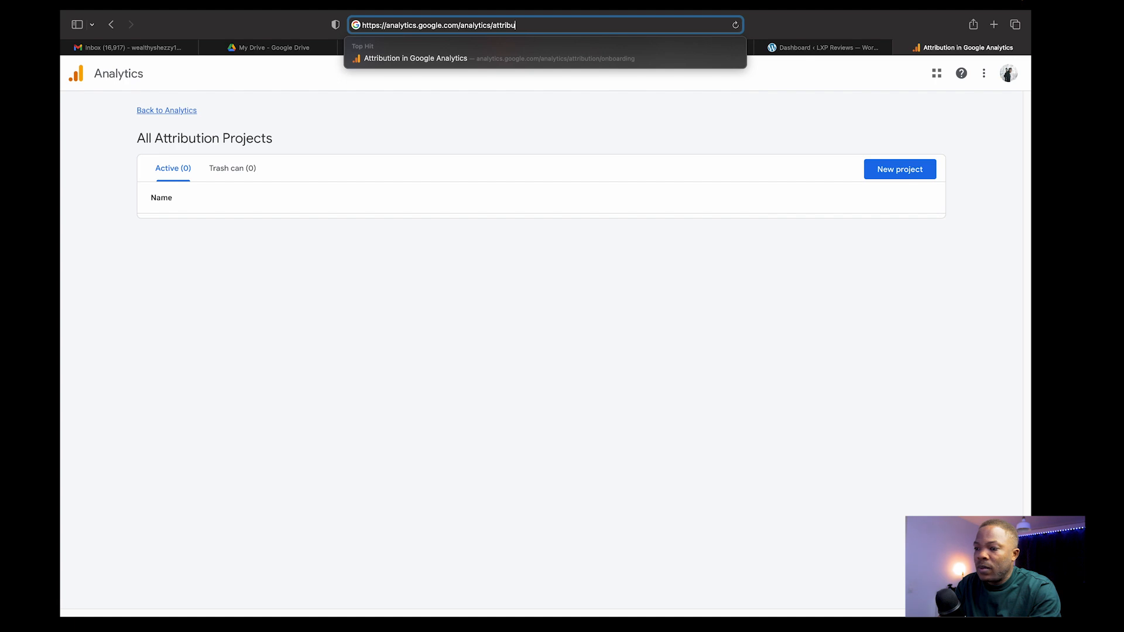
key("BackSpace")
key("BackSpace")
key("Return")
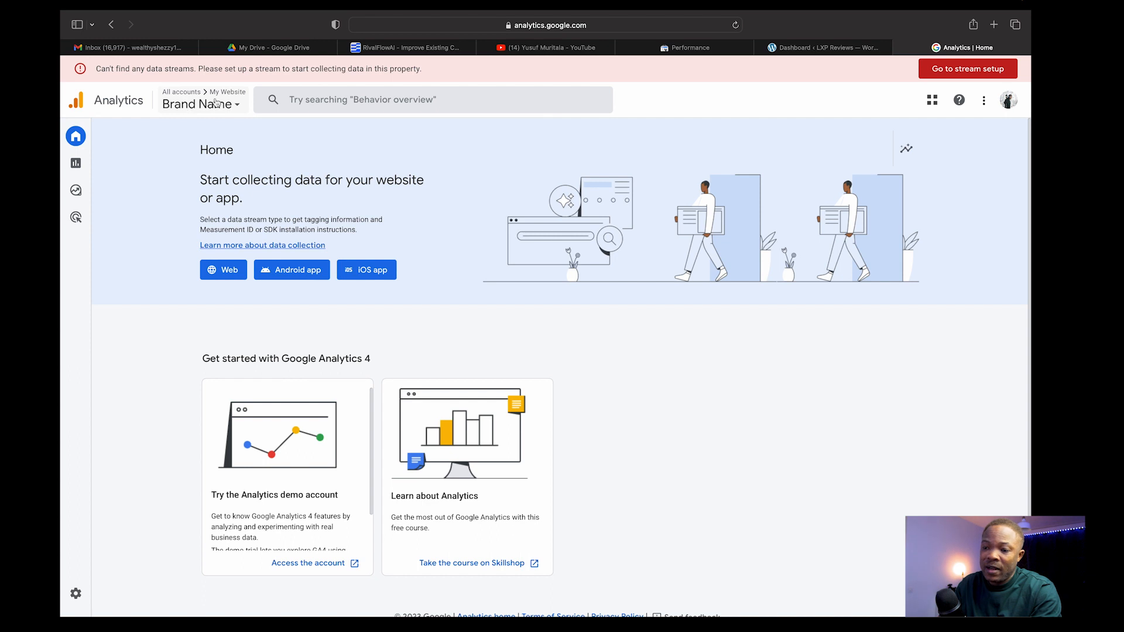
mouse_move(85, 147)
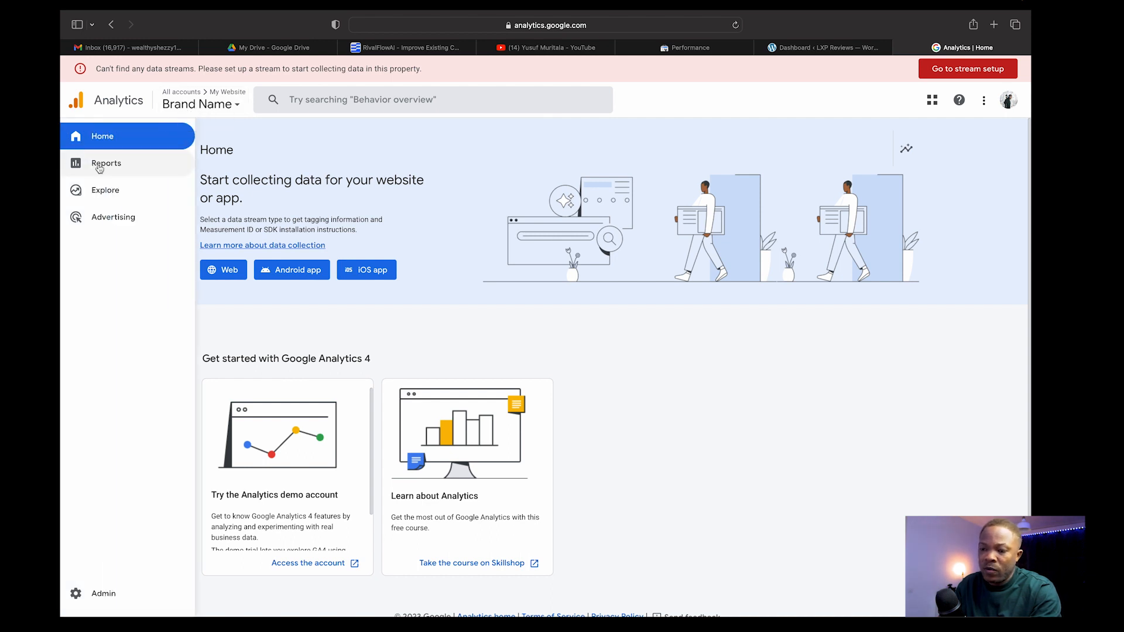
left_click(188, 104)
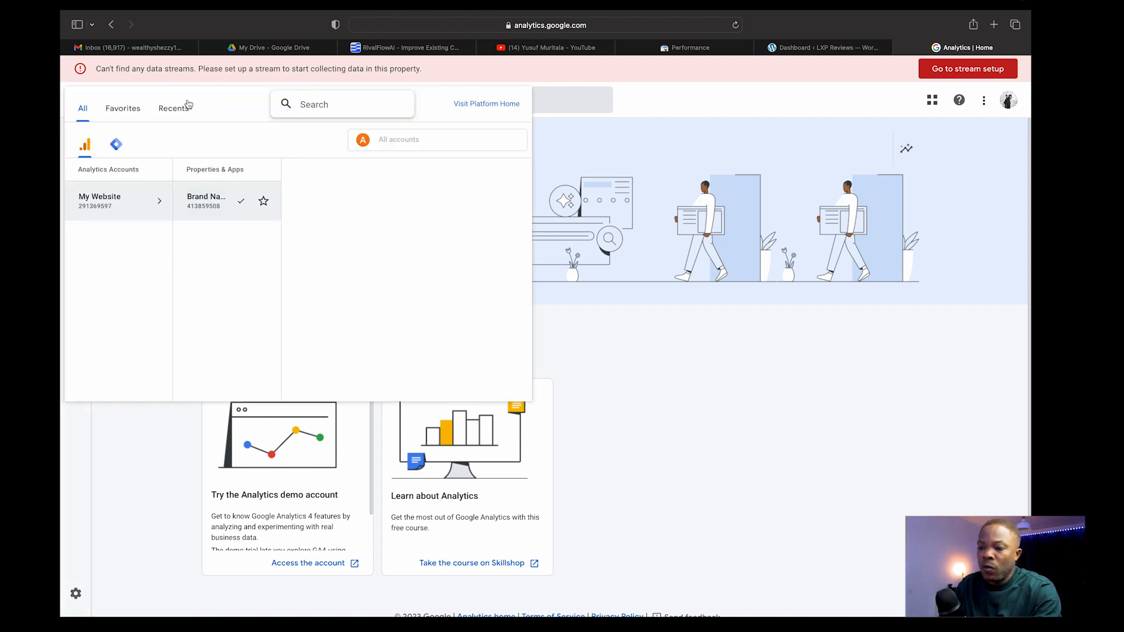
left_click(568, 358)
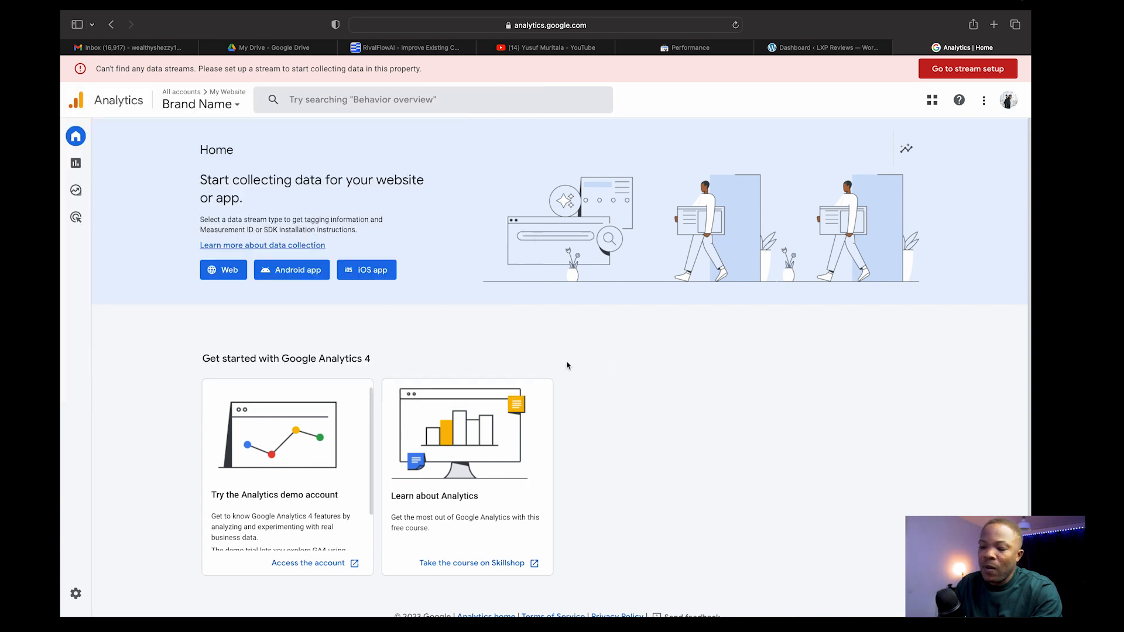
Start a new Analytics account from the admin settings, name it LXP BRAND, and continue with the default data sharing settings
left_click(82, 594)
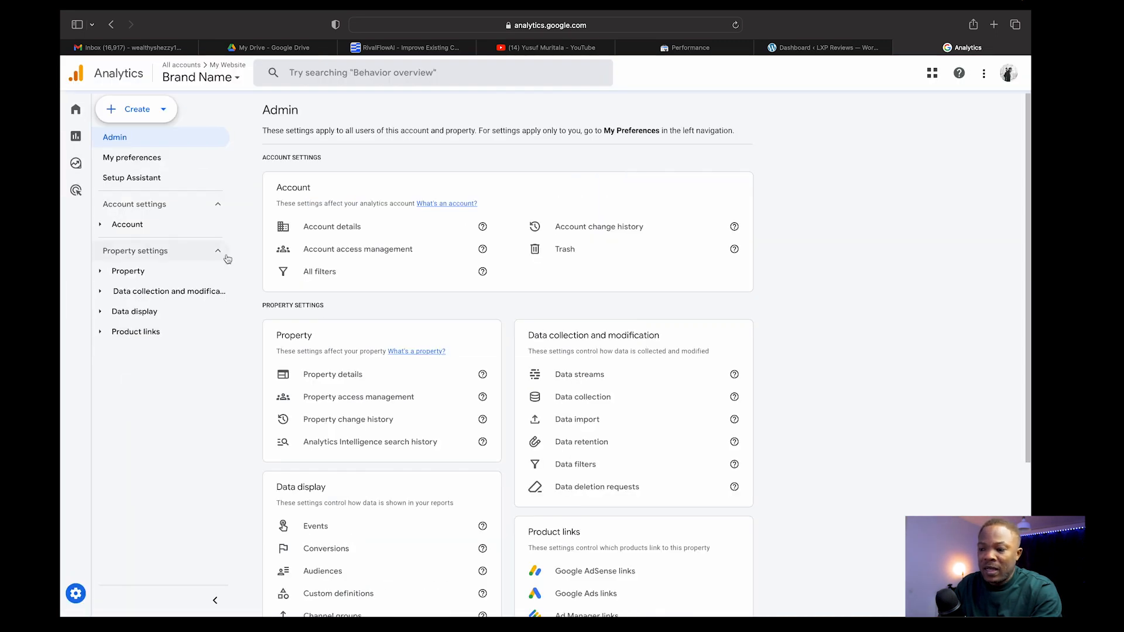
left_click(125, 109)
left_click(123, 139)
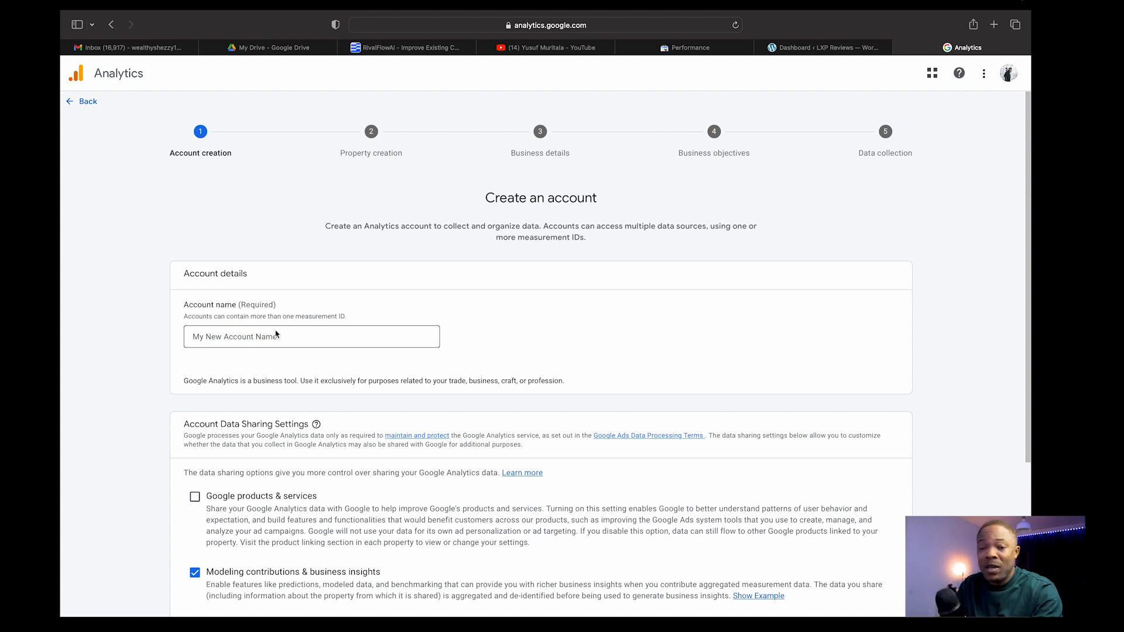
left_click(280, 338)
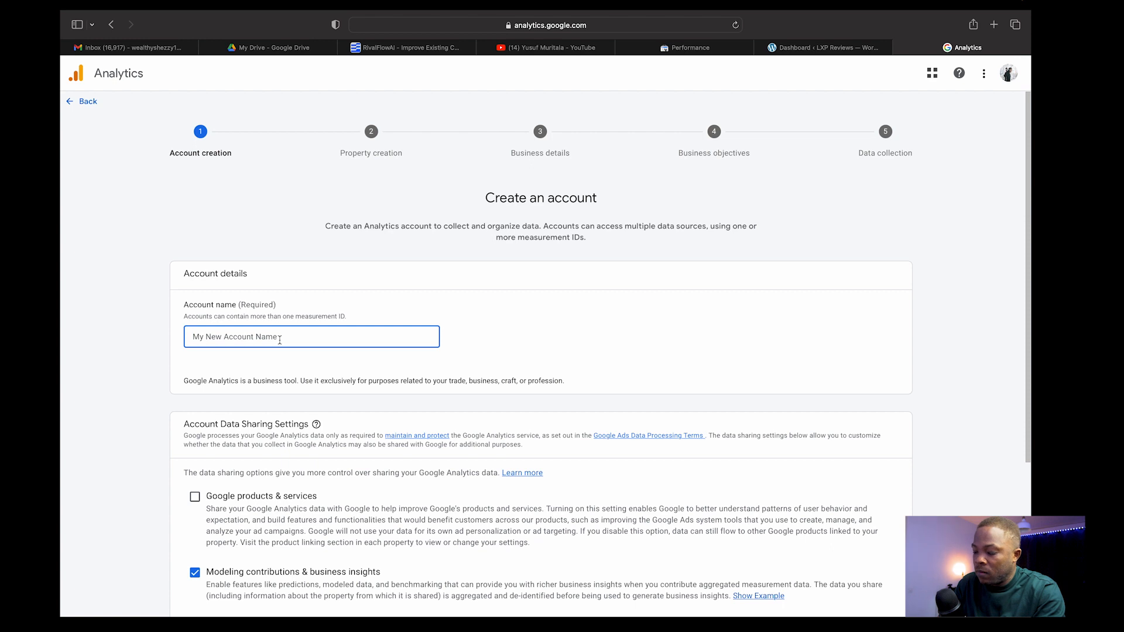
type("LXP")
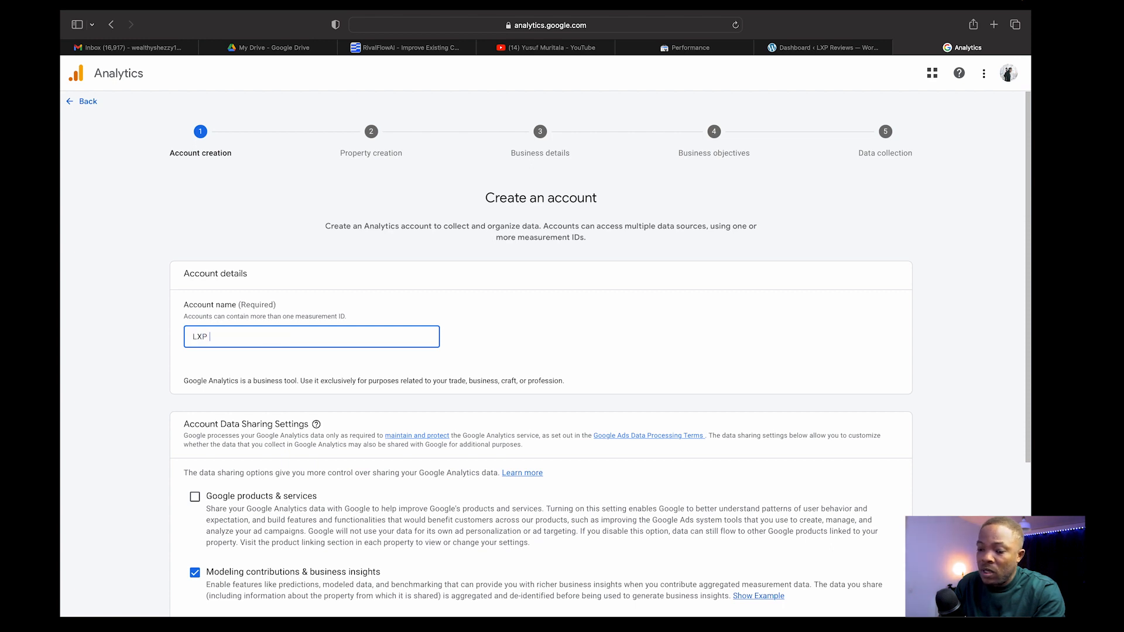
type(" BRAND")
scroll(410, 403, "down", 3)
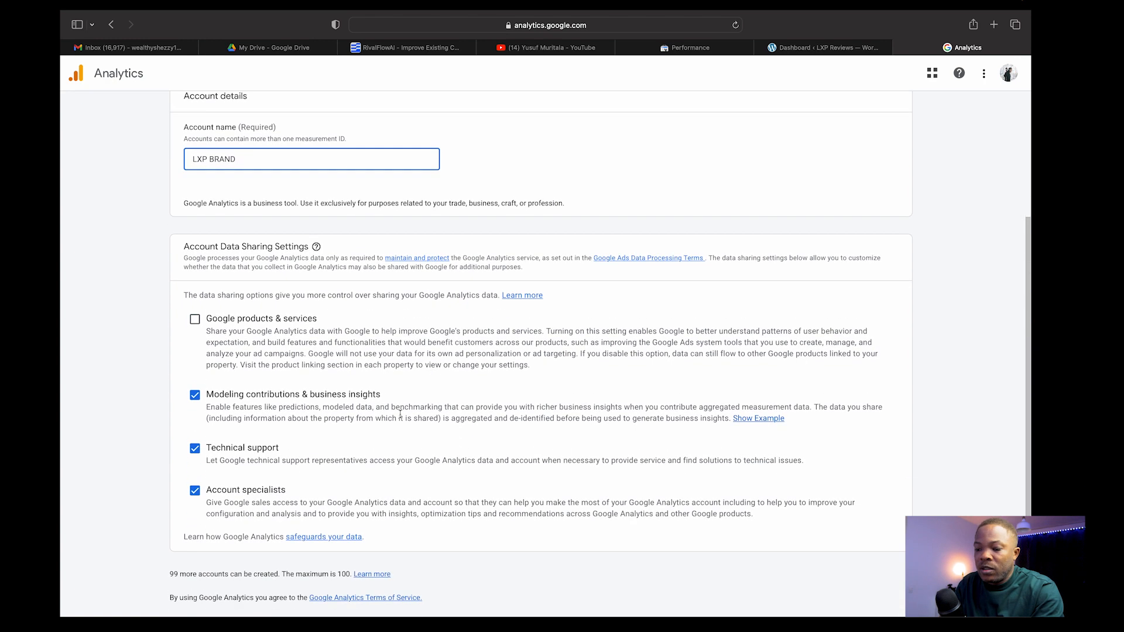
scroll(328, 491, "down", 1)
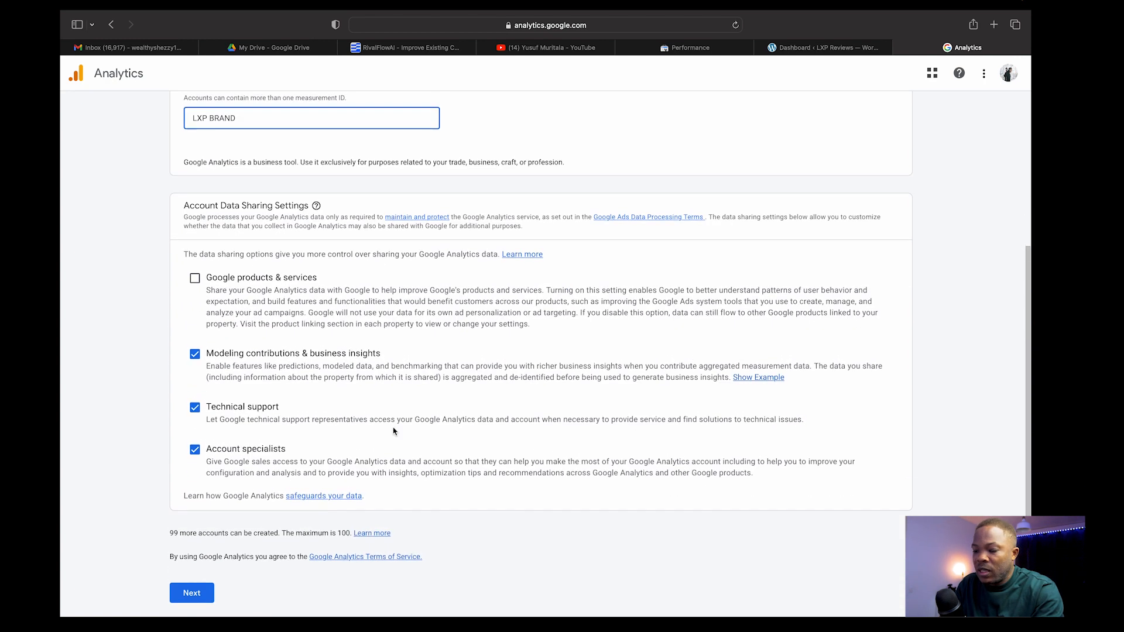
left_click(192, 593)
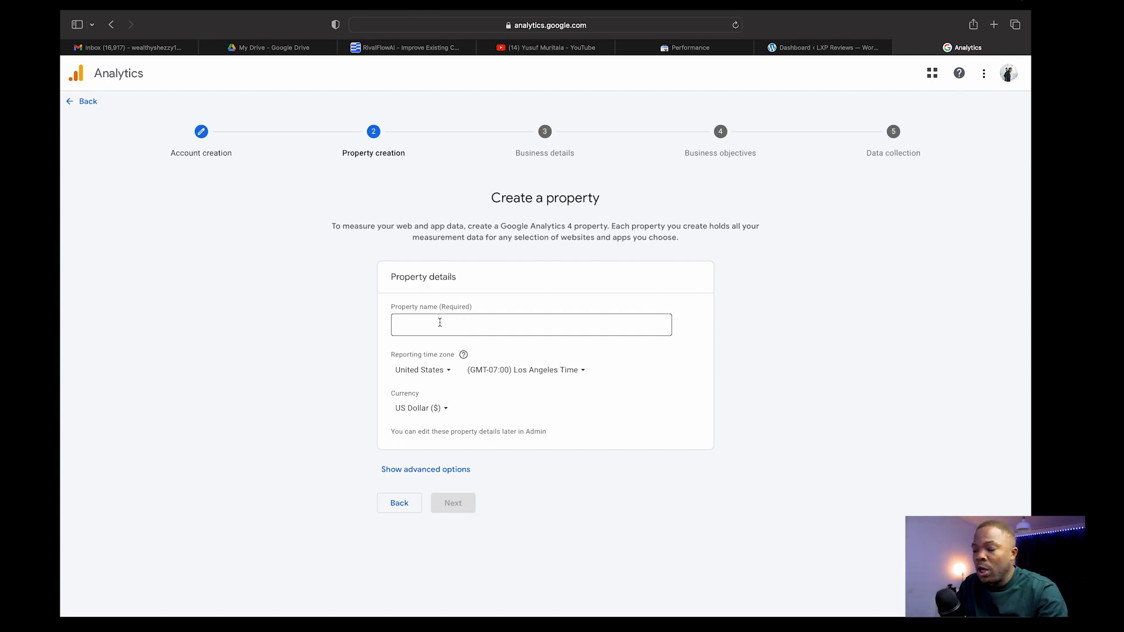
Enter LXPReview.com as the name of the new property
left_click(421, 323)
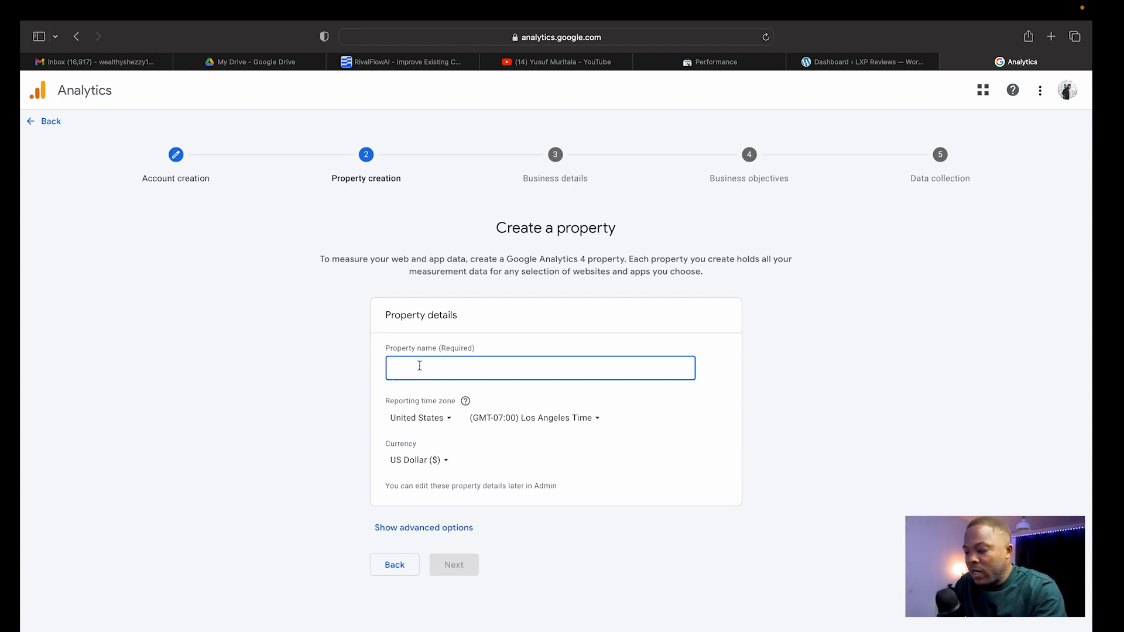
type("LX")
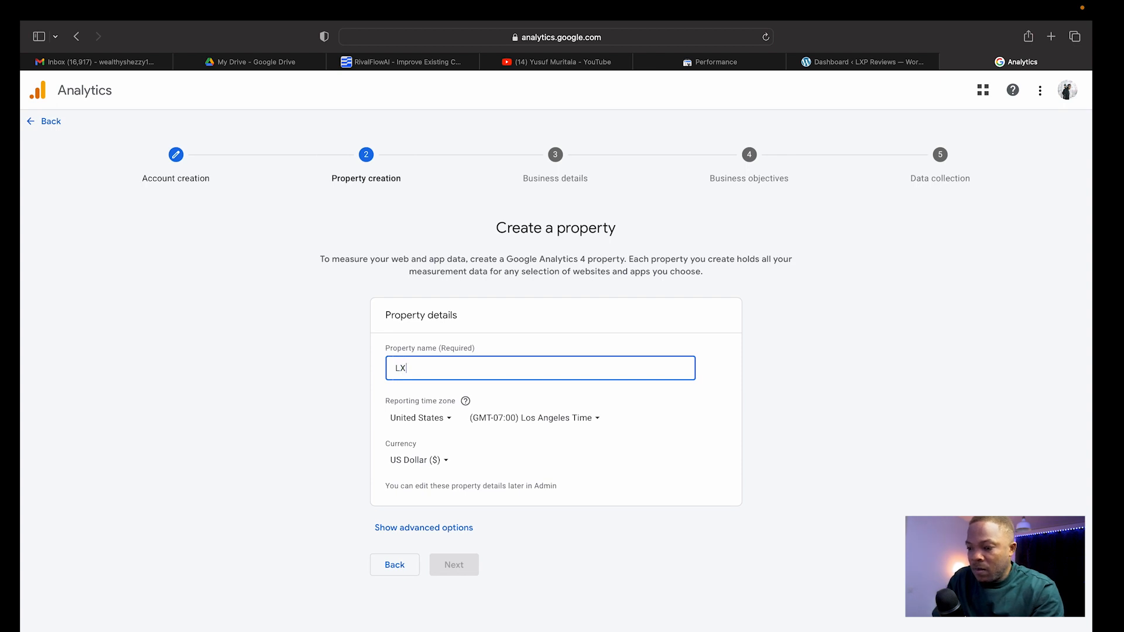
type("PReview")
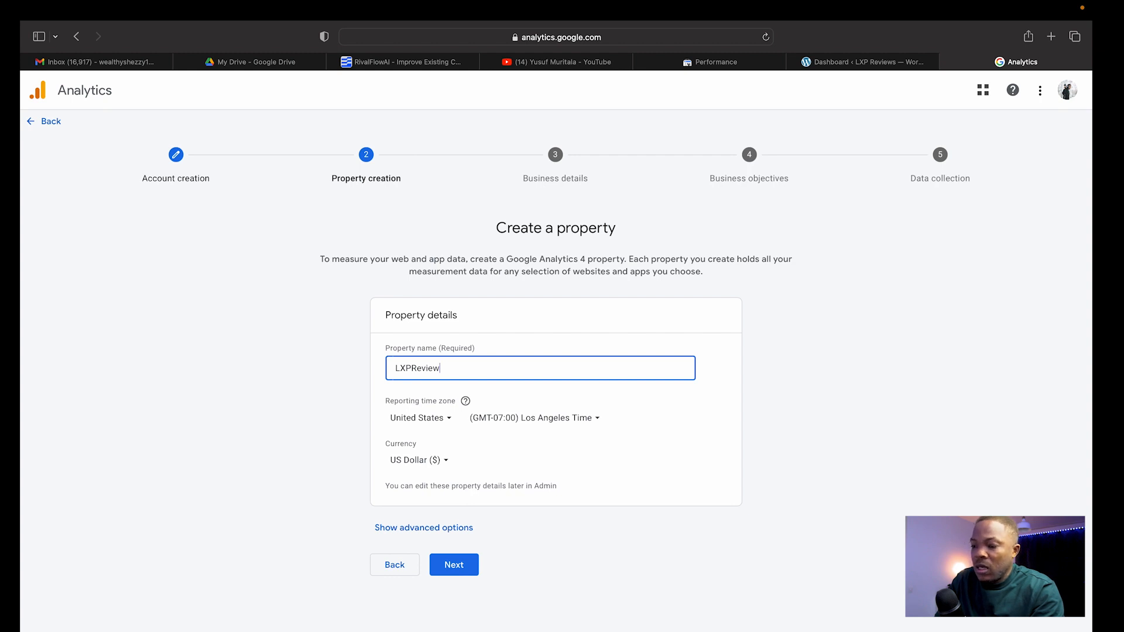
type(".com")
Set the property's reporting time zone to Finland and its currency to Euro (€), and continue to the business details
left_click(437, 418)
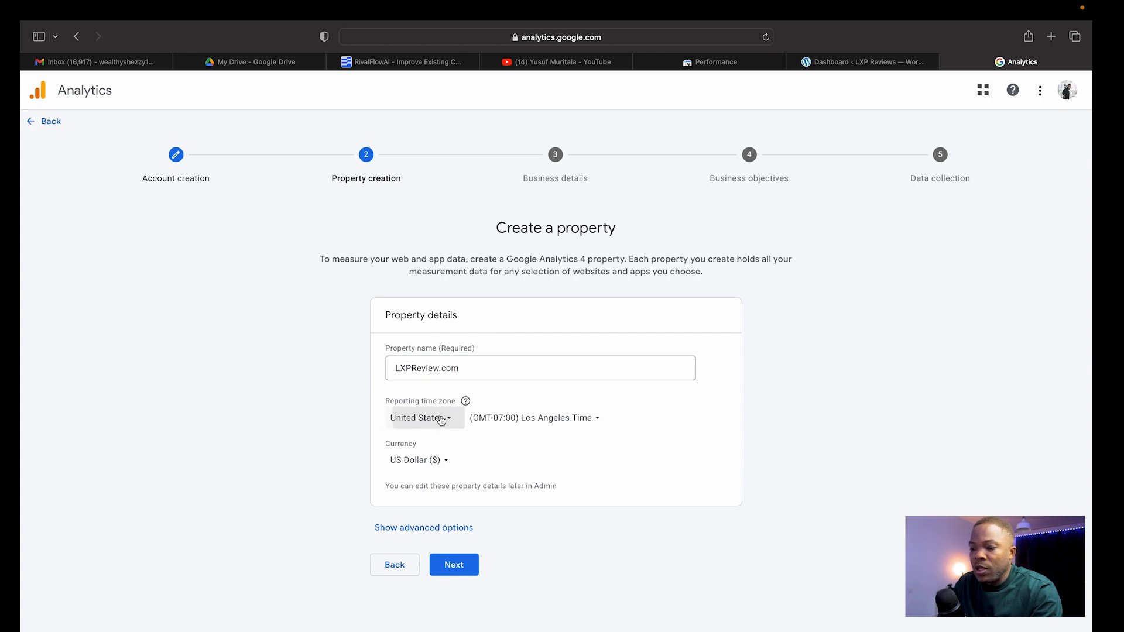
type("Finla")
left_click(448, 483)
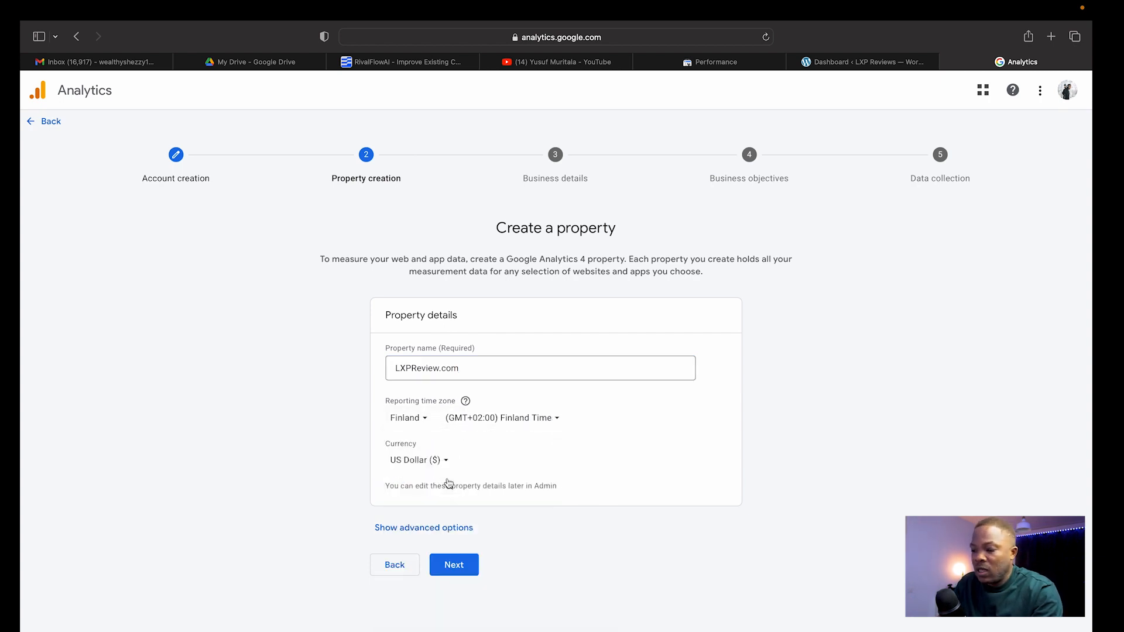
left_click(434, 457)
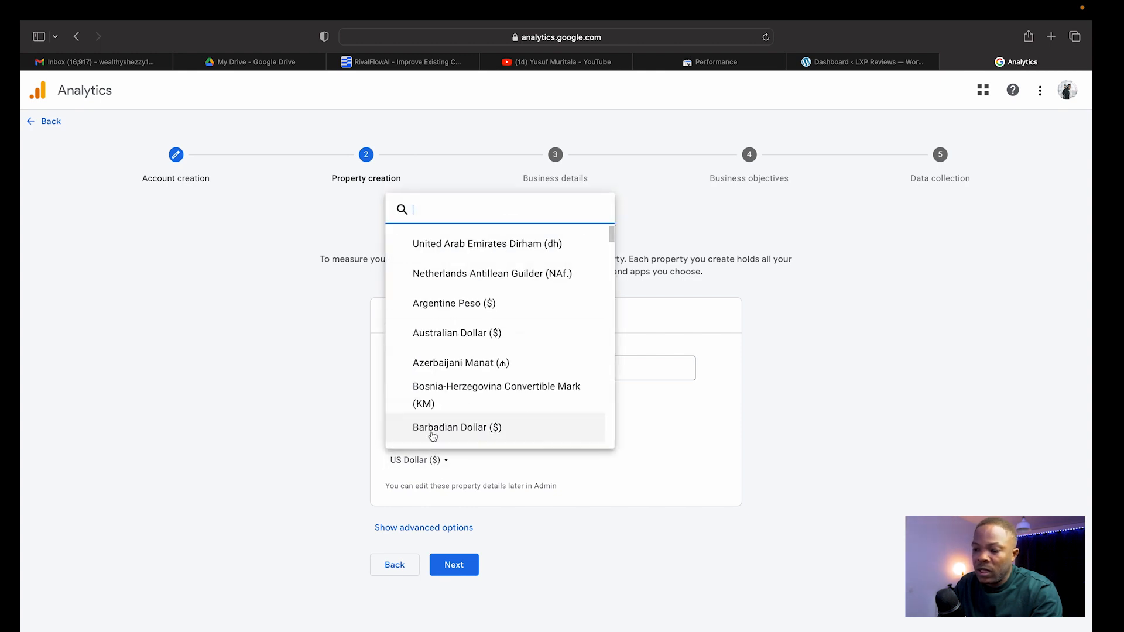
type("eur")
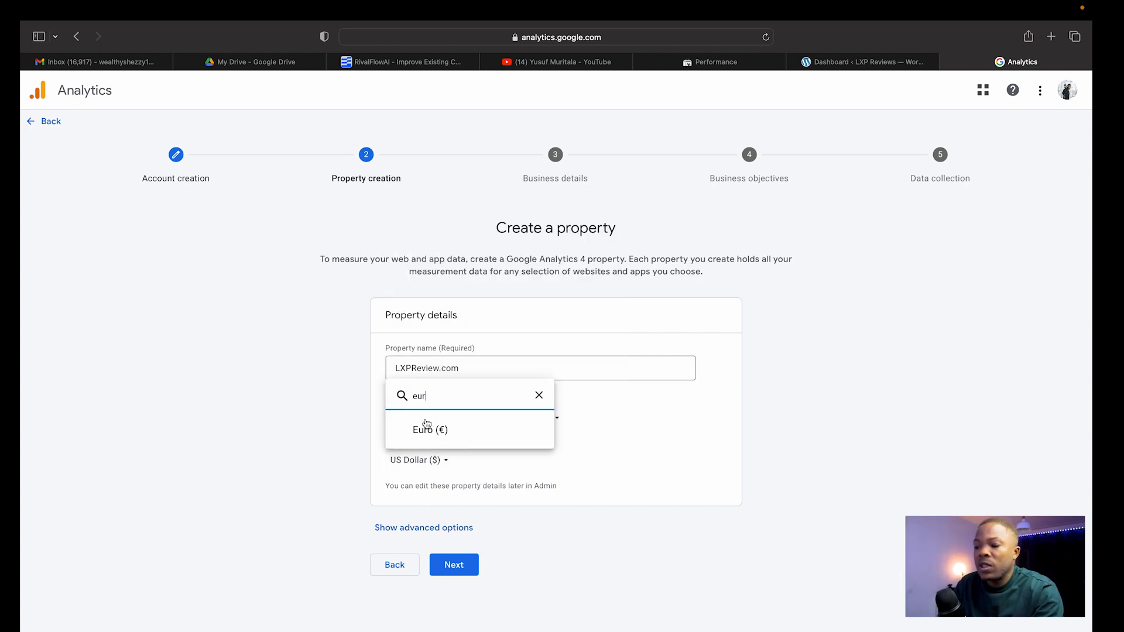
left_click(427, 425)
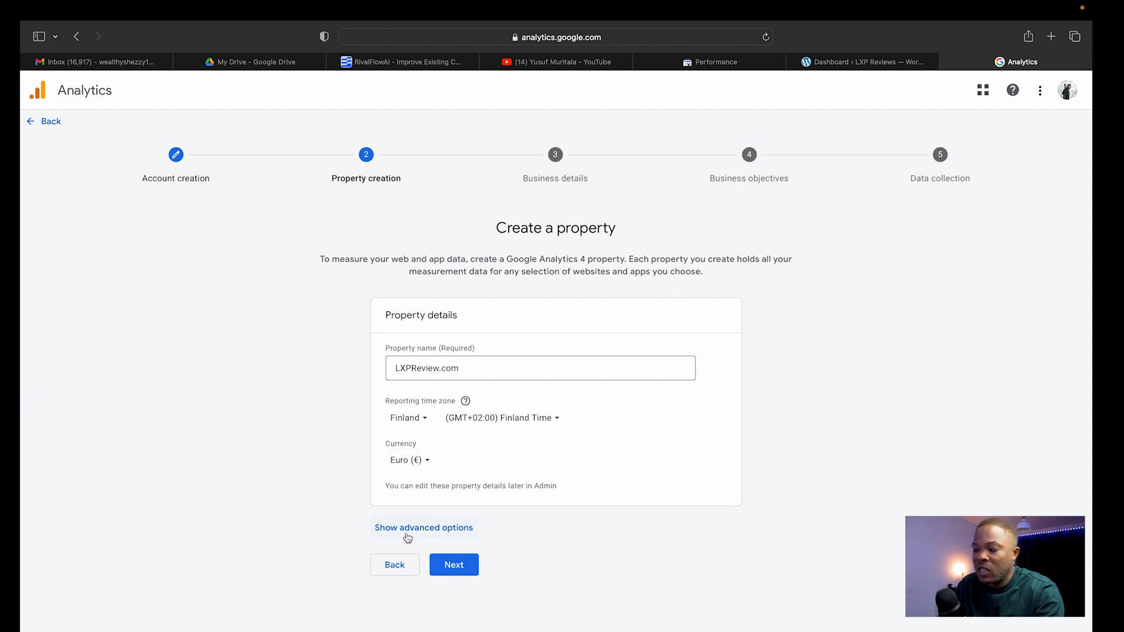
left_click(456, 566)
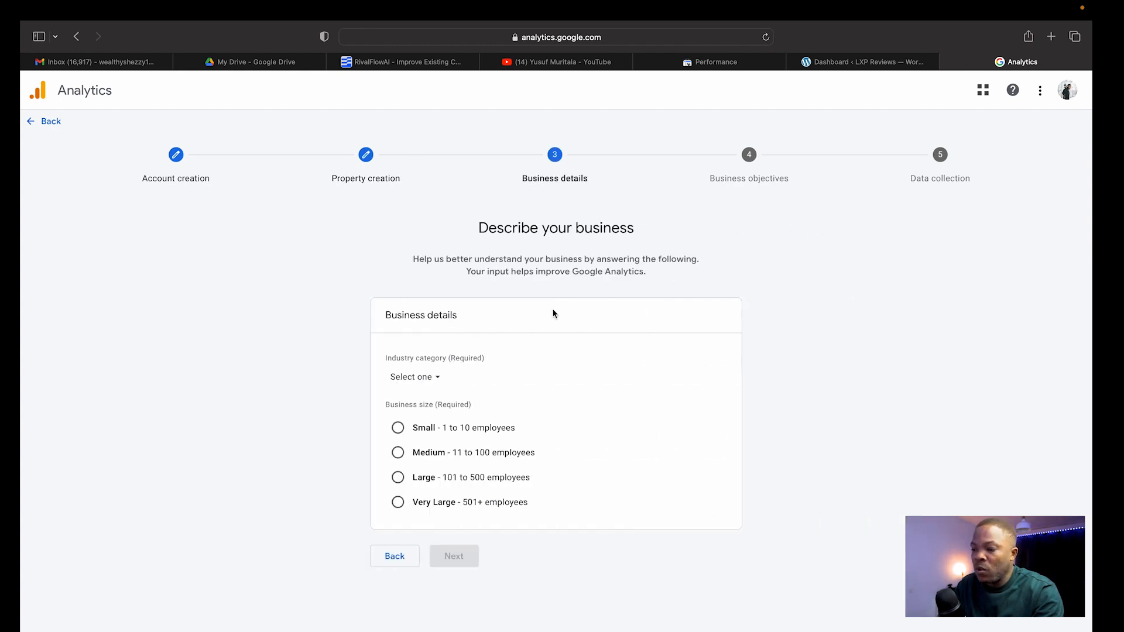
Set the industry category to Computers & Electronics and the business size to Medium, and continue to the business objectives
left_click(427, 378)
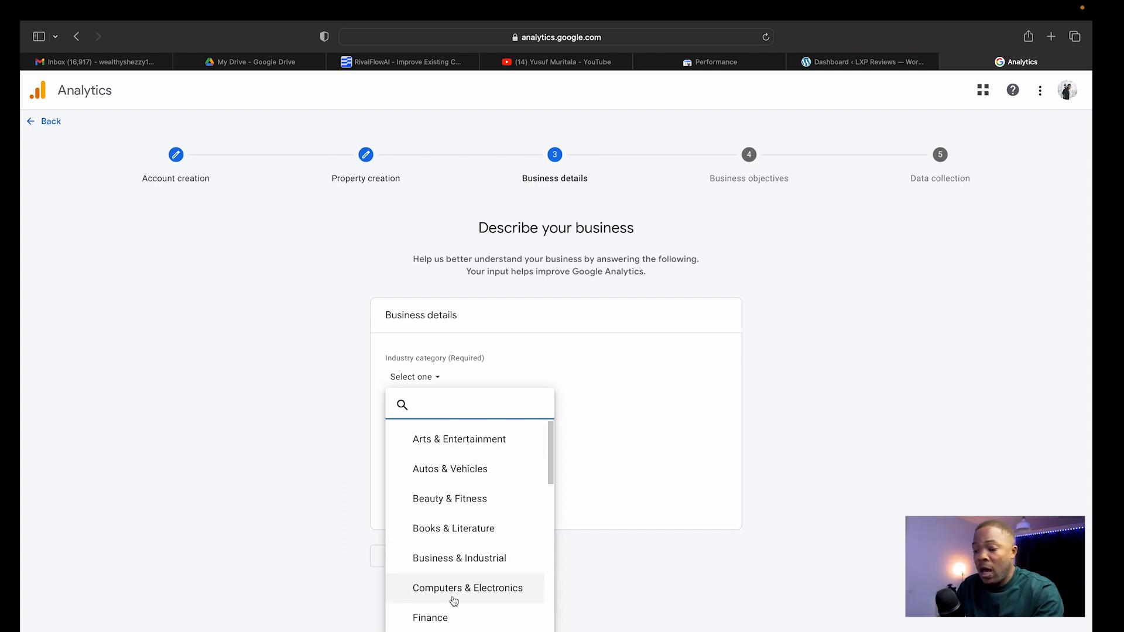
scroll(455, 595, "down", 5)
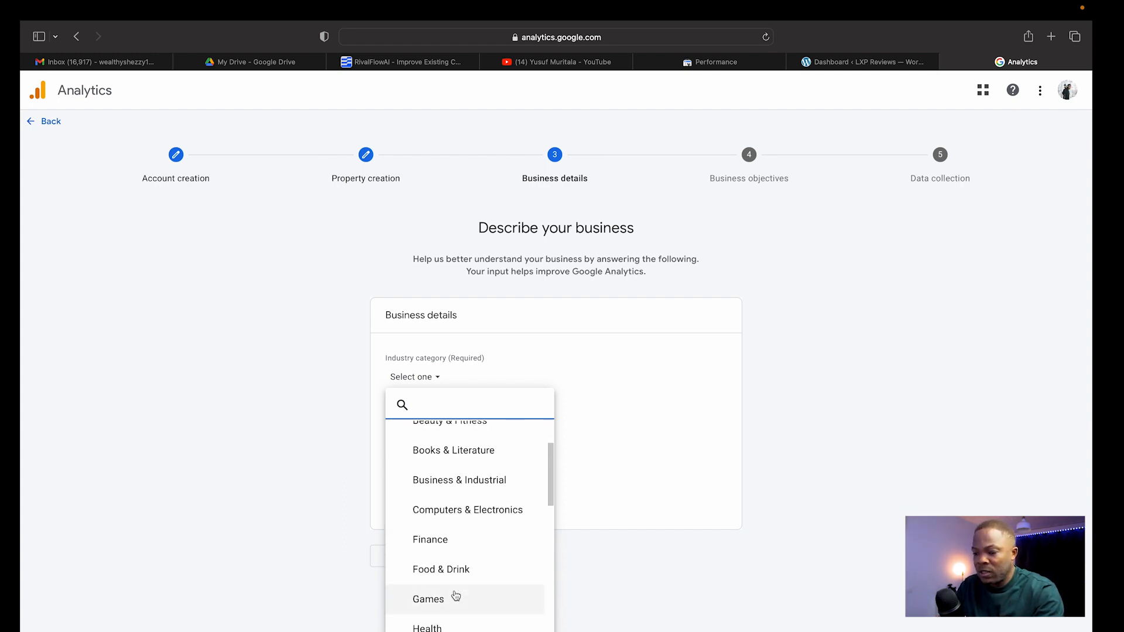
scroll(455, 595, "down", 4)
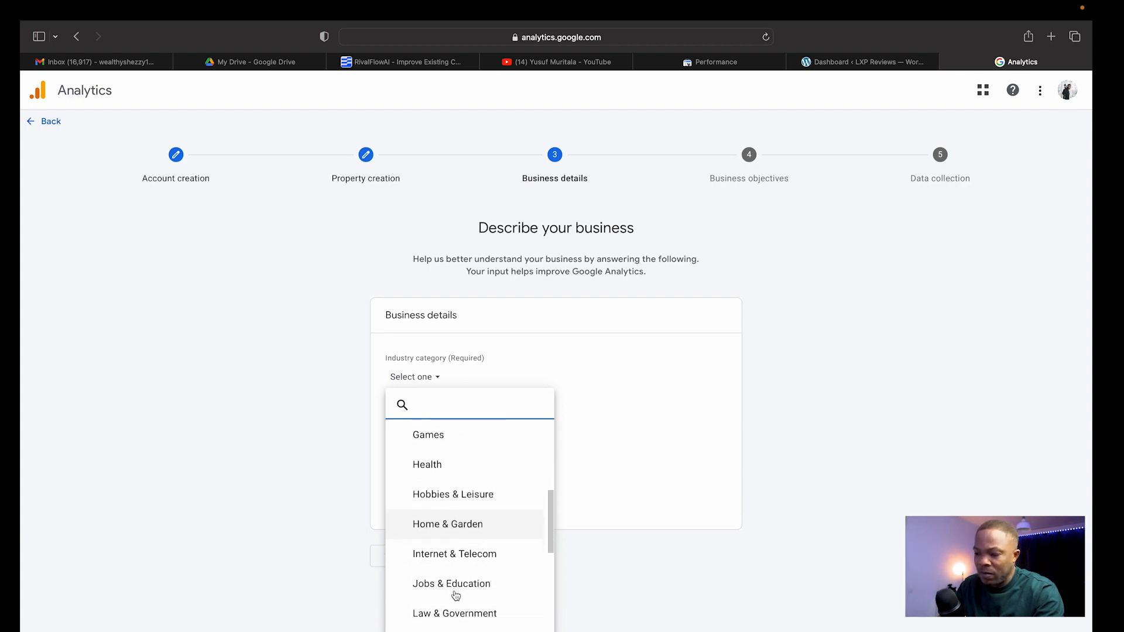
scroll(456, 595, "down", 9)
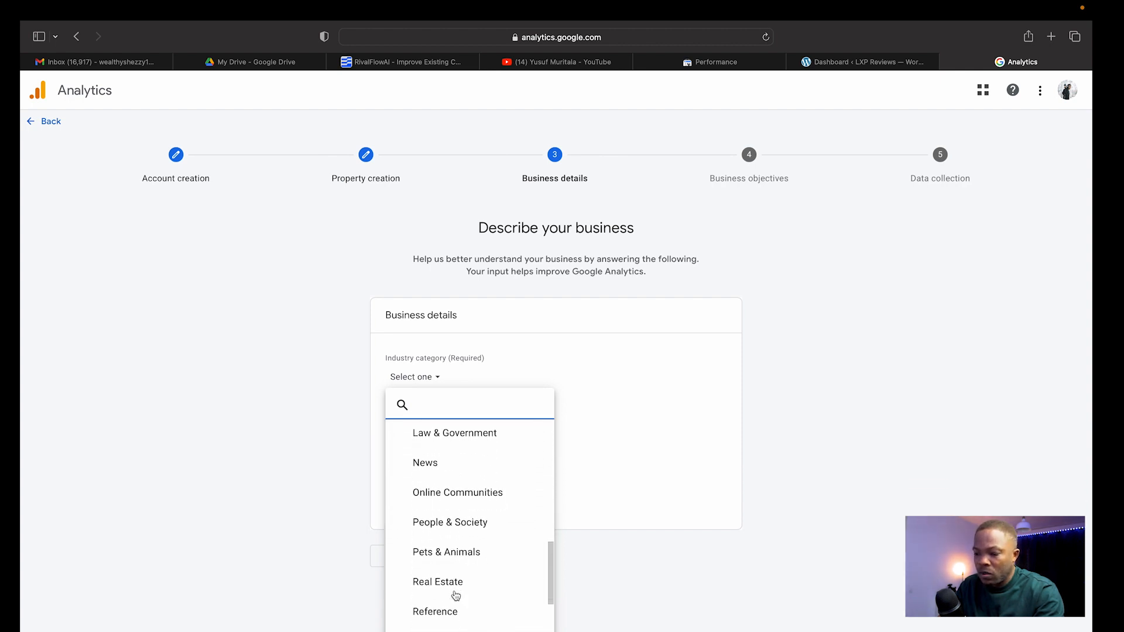
scroll(456, 595, "down", 2)
scroll(456, 595, "up", 6)
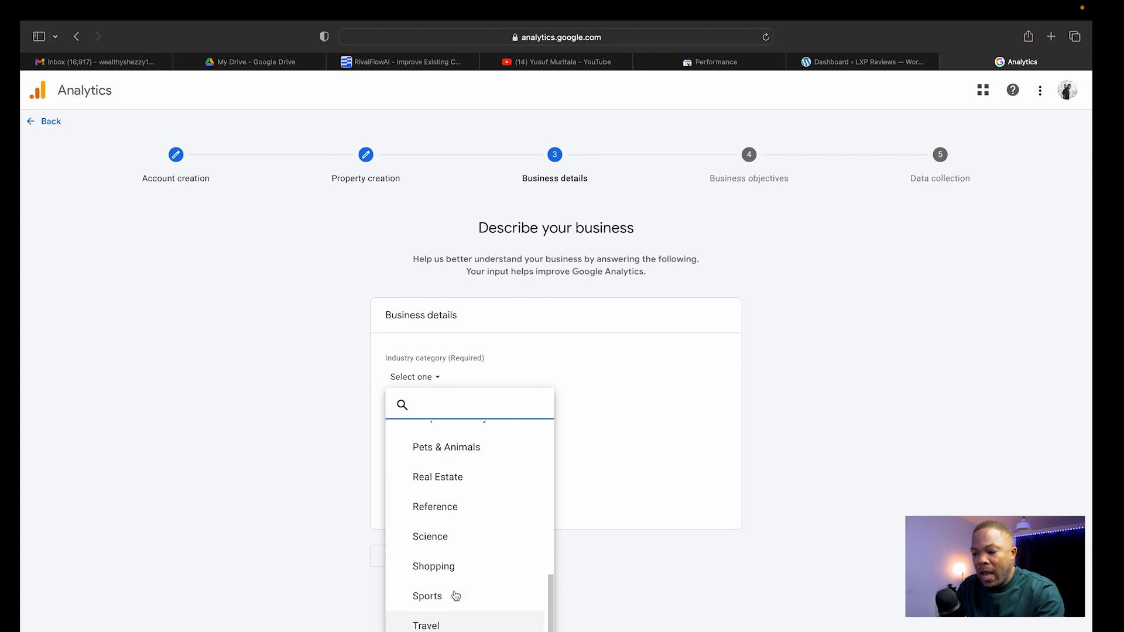
scroll(456, 595, "up", 8)
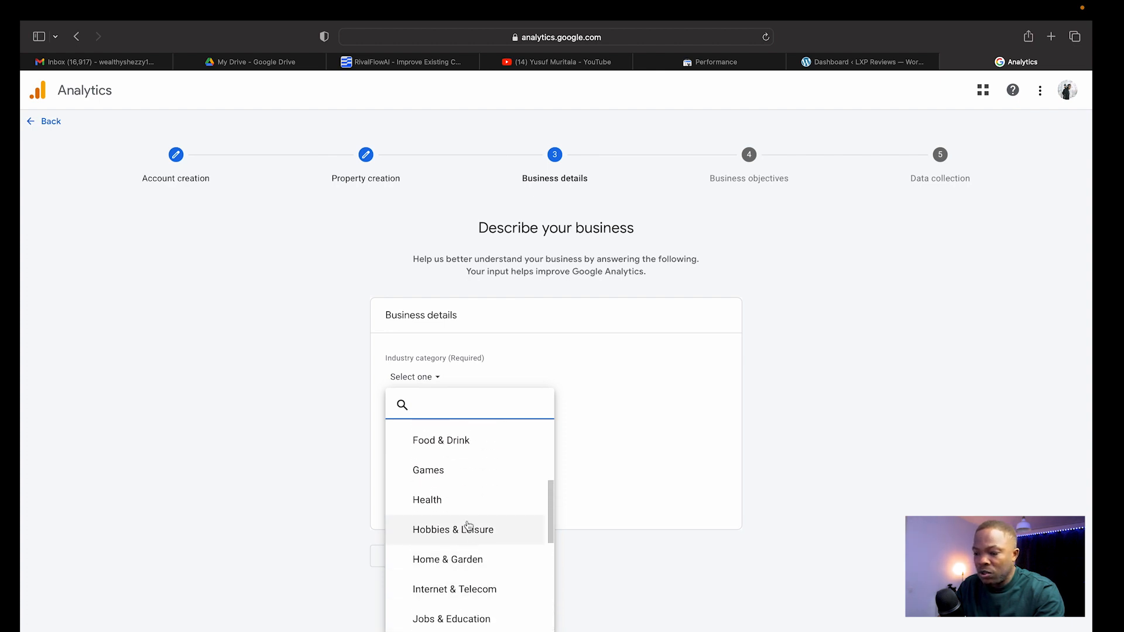
scroll(466, 526, "up", 1)
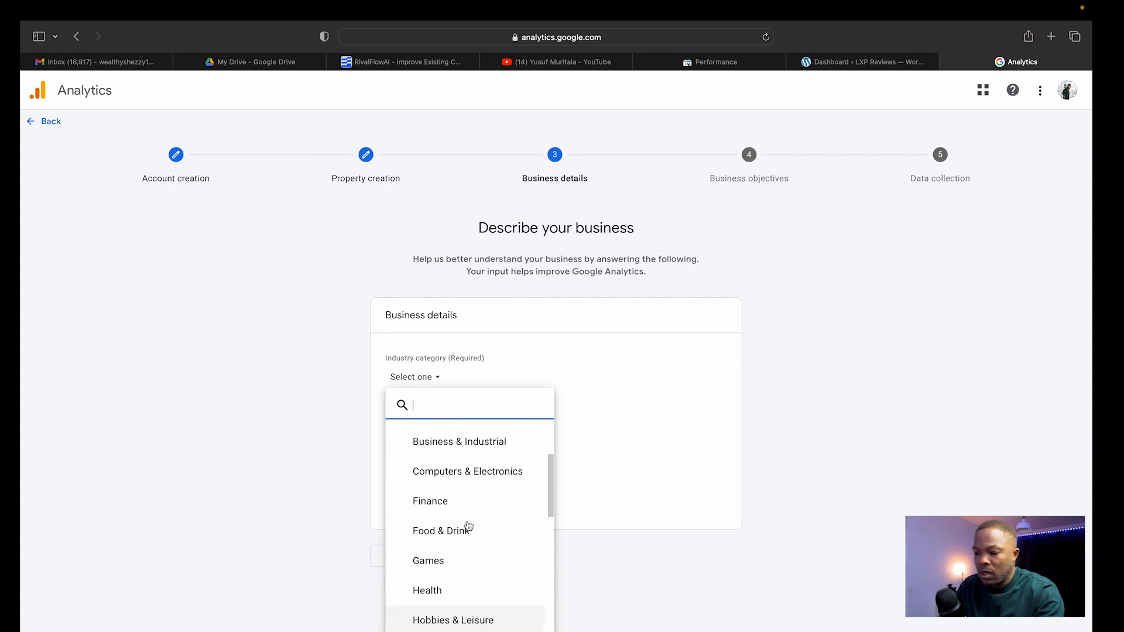
left_click(490, 466)
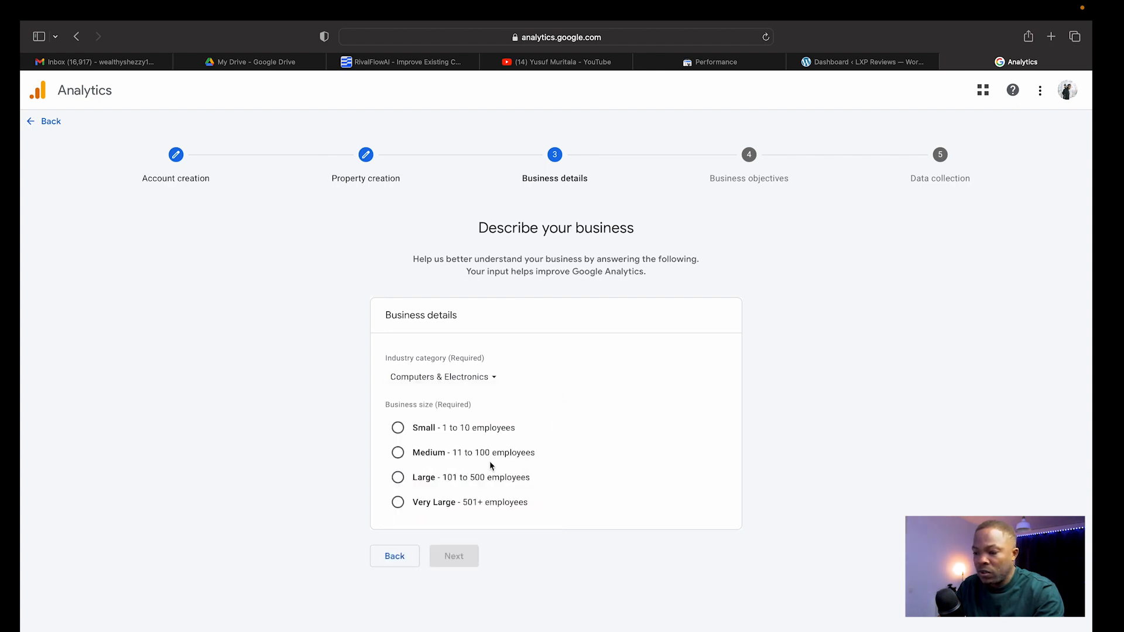
left_click(398, 454)
left_click(454, 556)
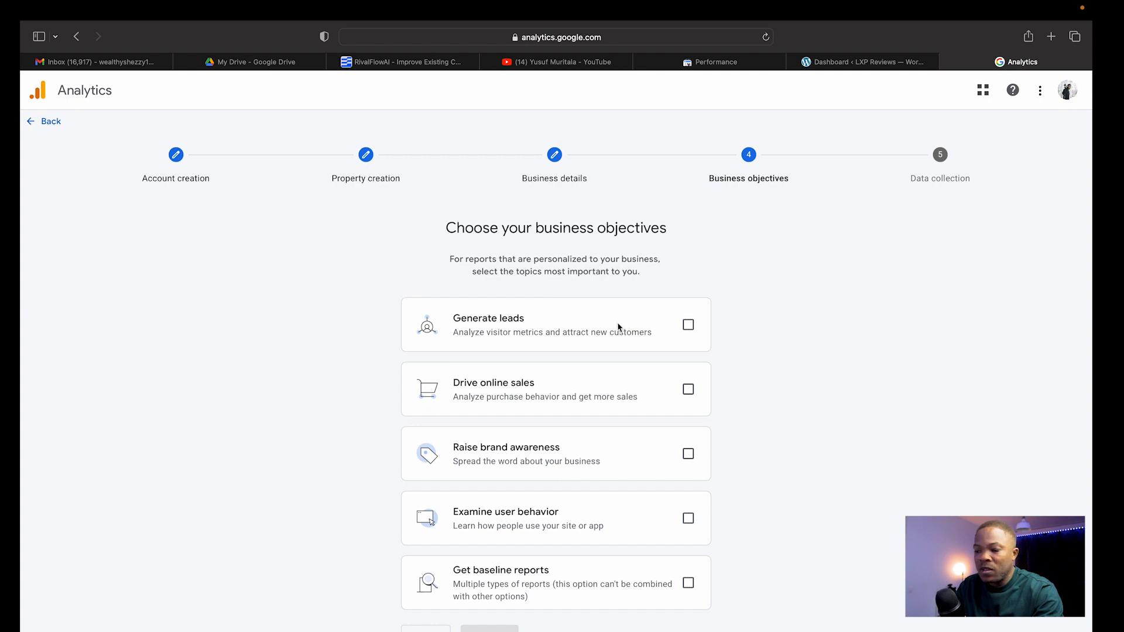
Select the objectives Generate leads, Drive online sales, Raise brand awareness and Examine user behavior
left_click(688, 326)
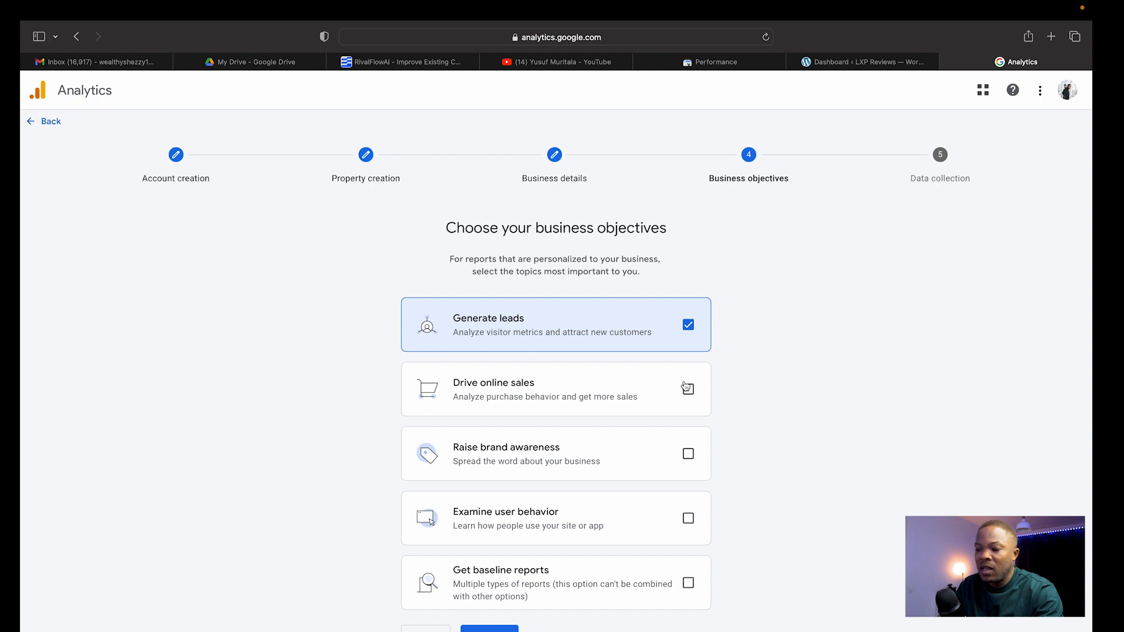
left_click(689, 390)
left_click(691, 452)
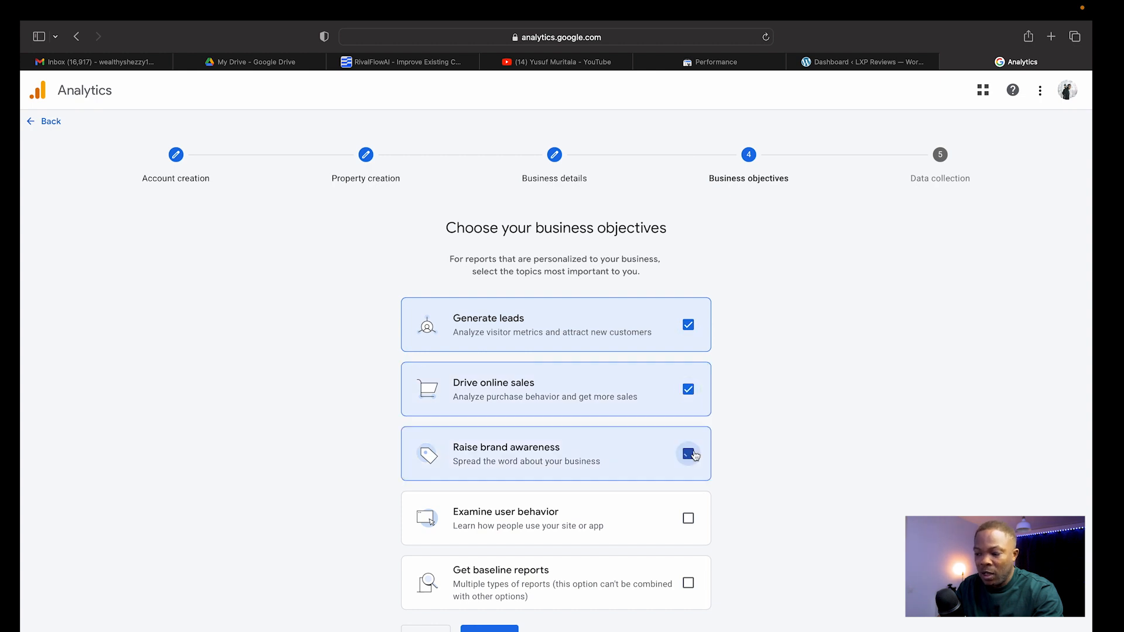
left_click(690, 519)
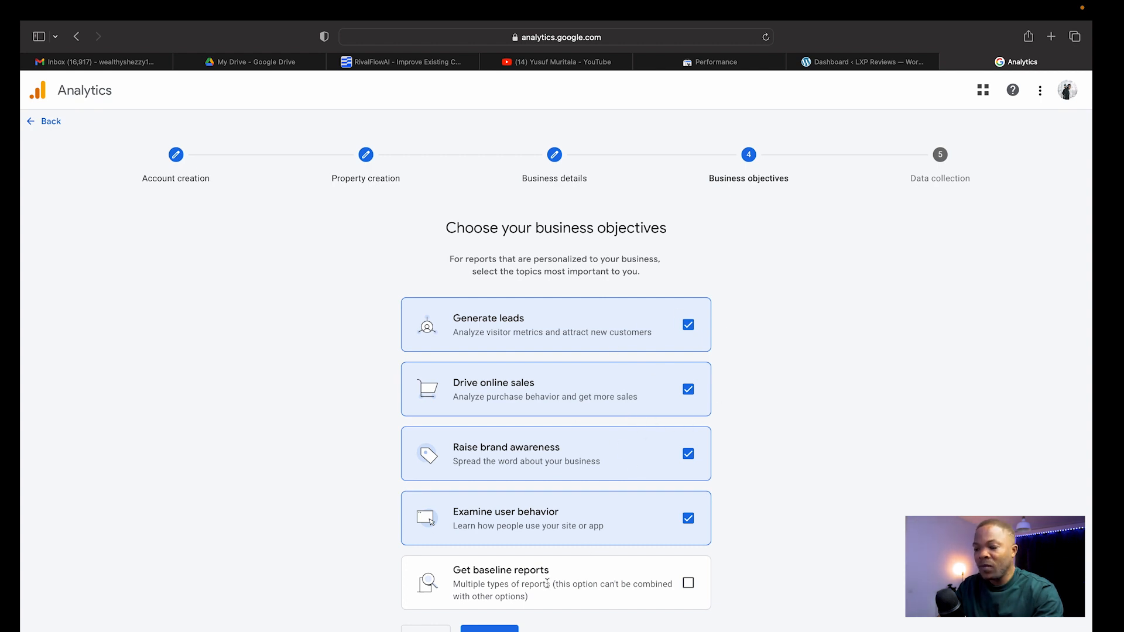
Choose Get baseline reports as the business objective and accept the Terms of Service together with the GDPR Data Processing Terms
left_click(688, 584)
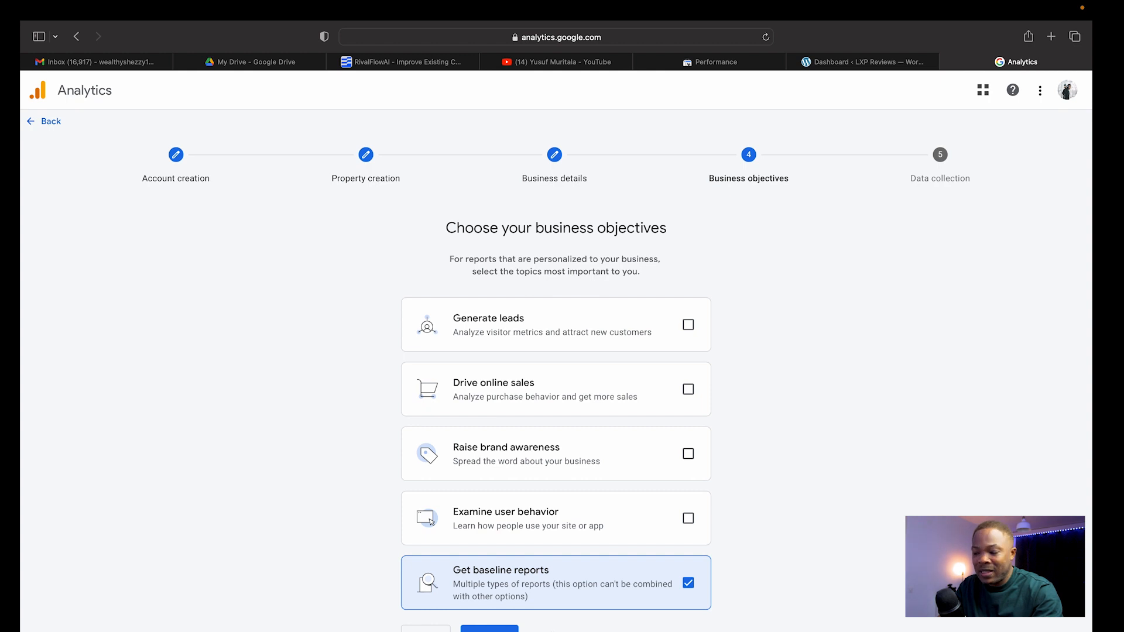
left_click(489, 629)
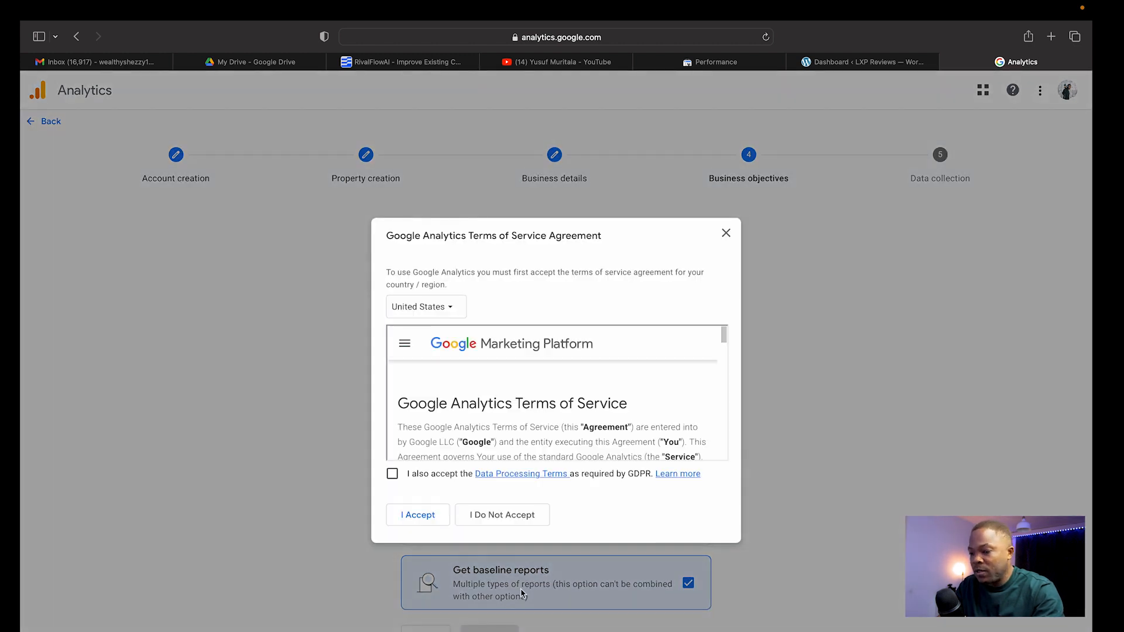
scroll(468, 409, "down", 20)
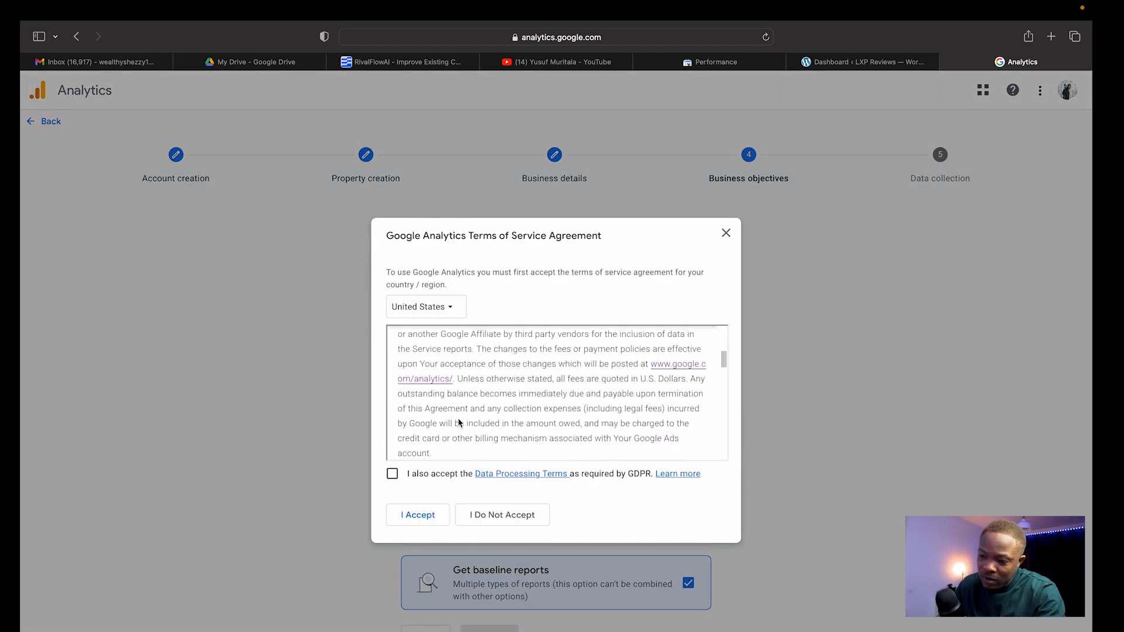
scroll(442, 380, "down", 10)
left_click(392, 474)
left_click(418, 516)
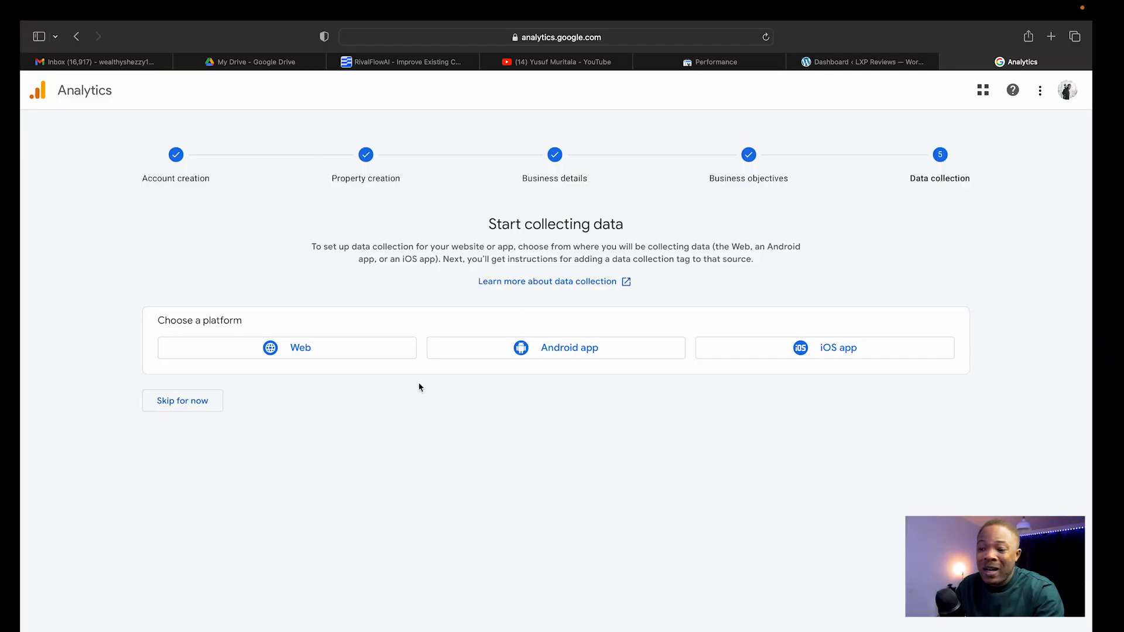
left_click(309, 349)
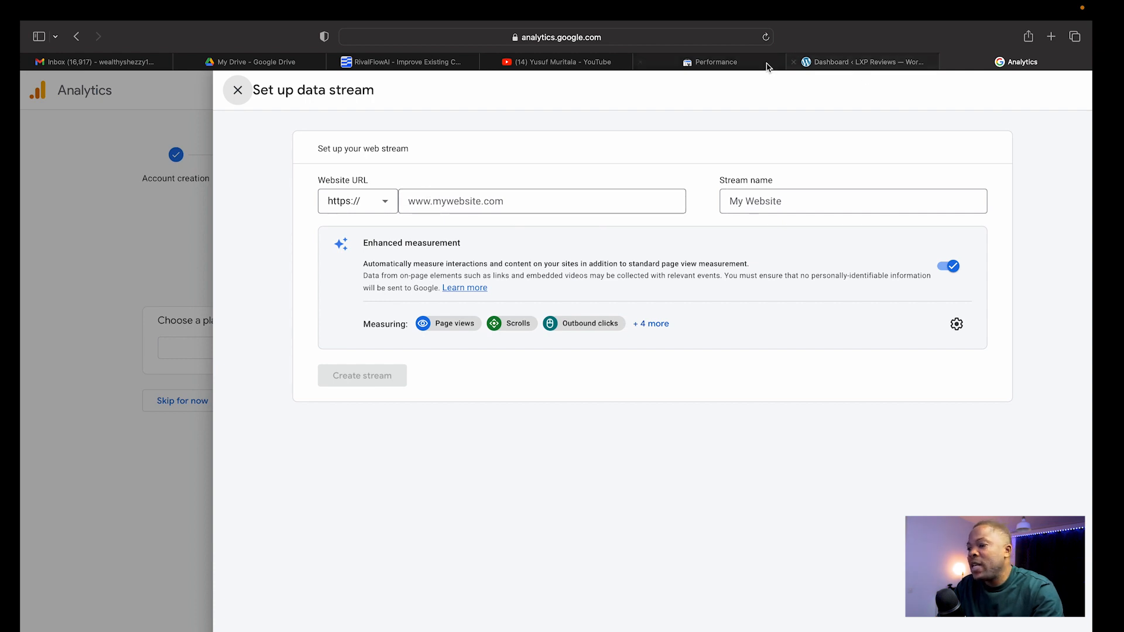
left_click(859, 63)
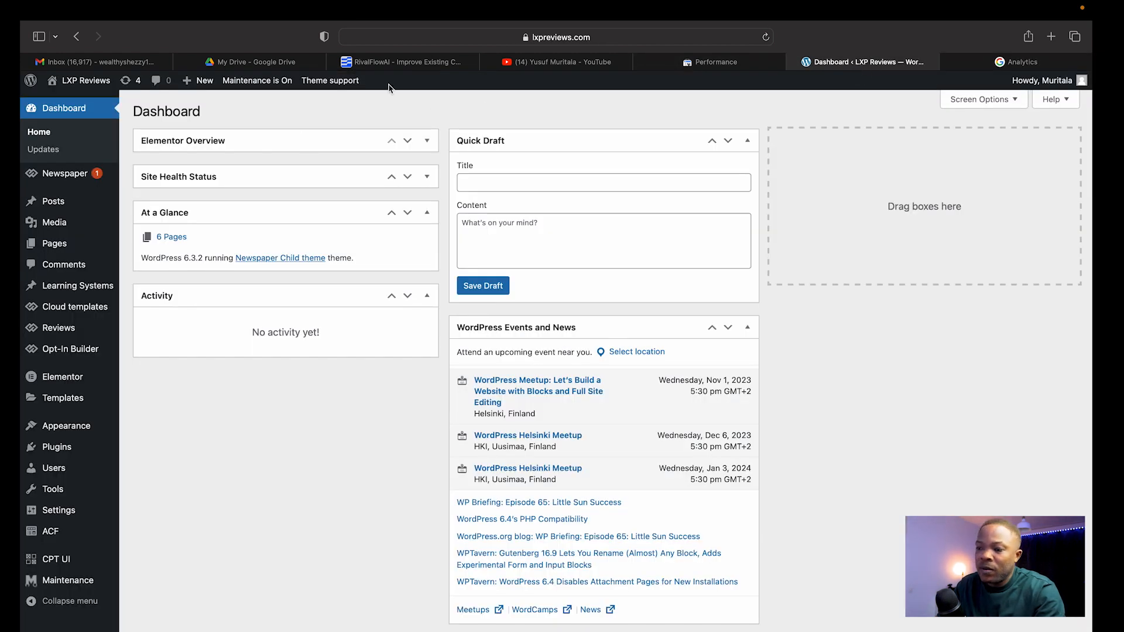
left_click(535, 39)
left_click(534, 40)
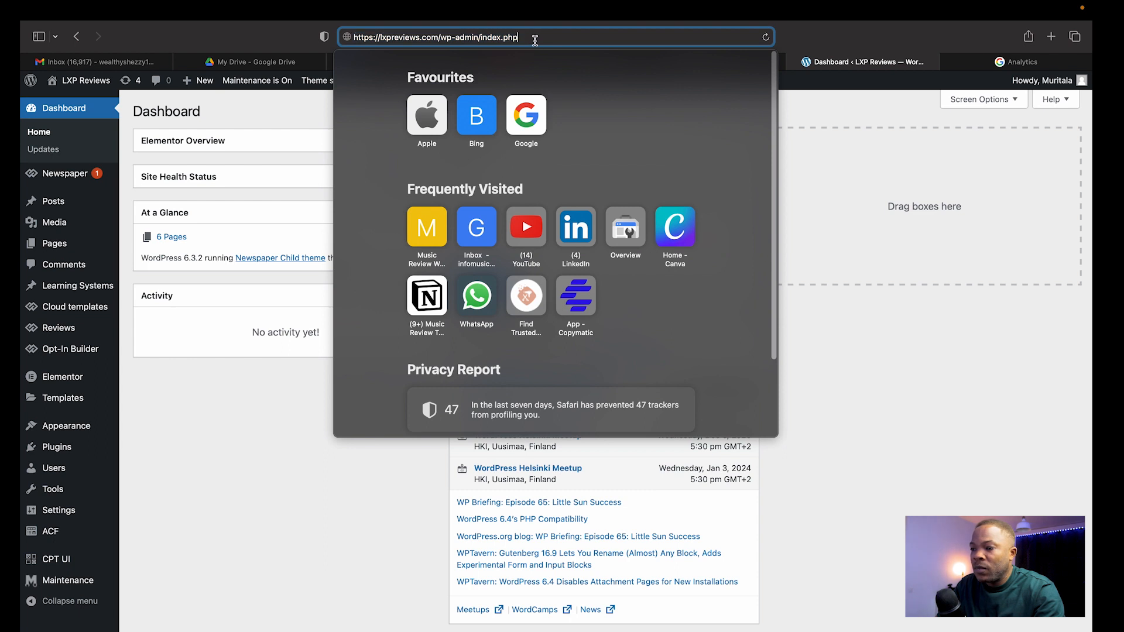
left_click_drag(439, 40, 355, 40)
key("super+c")
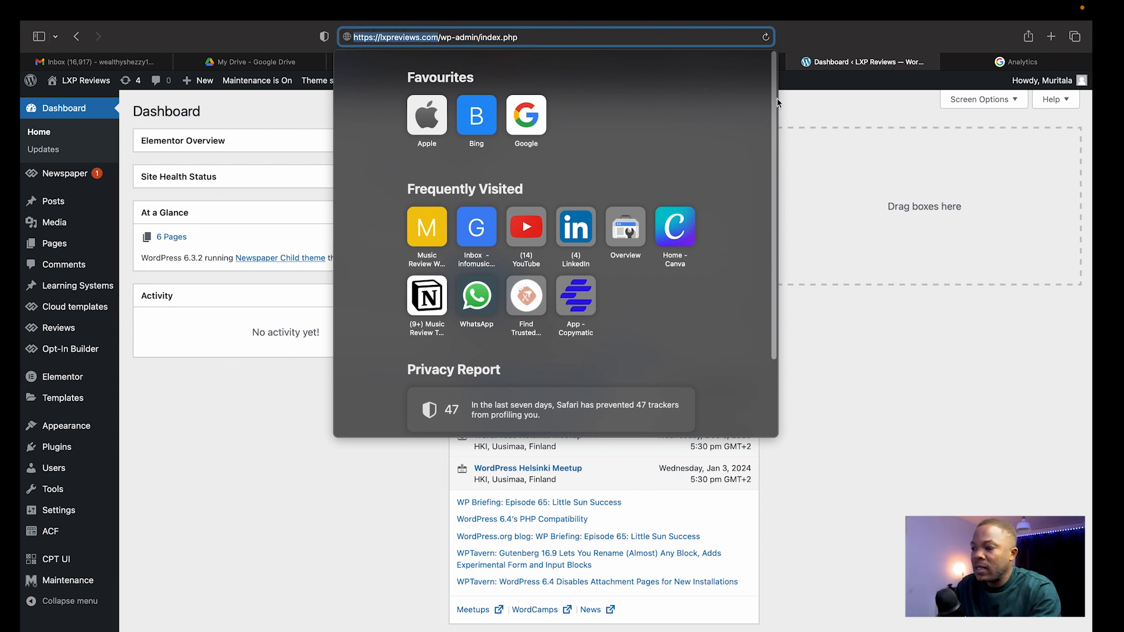
left_click(855, 111)
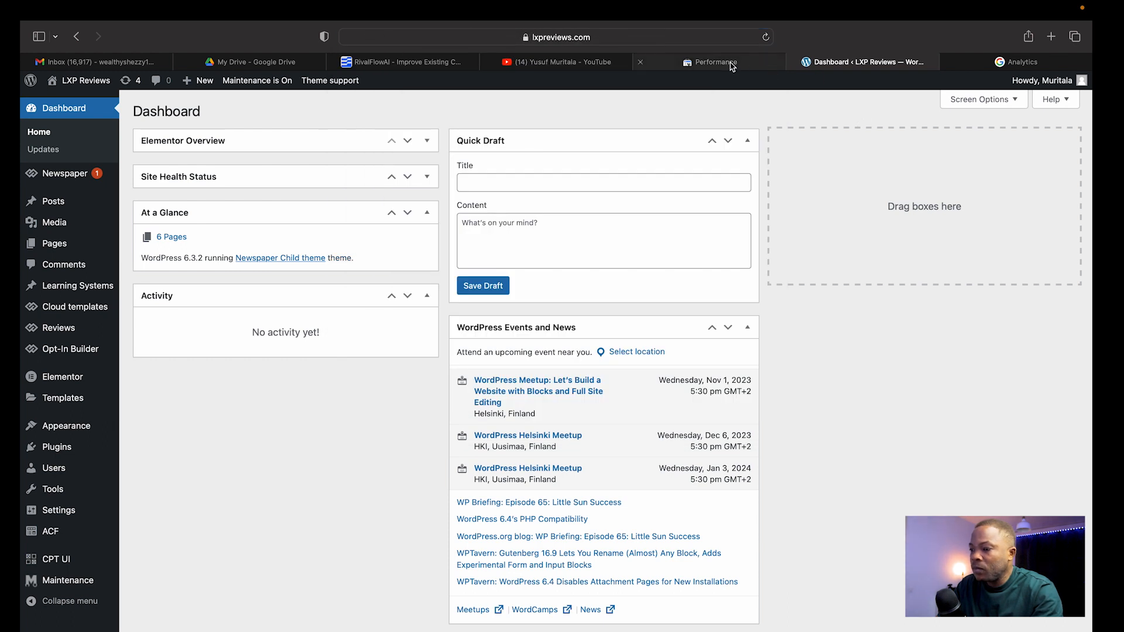
mouse_move(1020, 3)
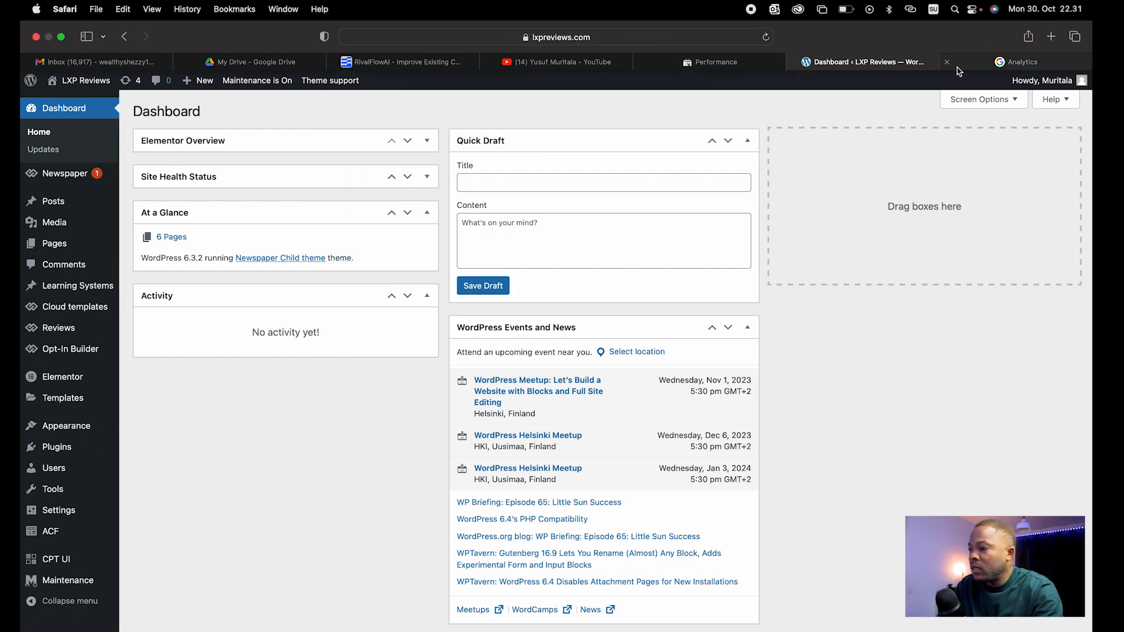
Paste the copied address as the web stream's website URL in Analytics and trim its duplicate prefix to leave lxpreviews.com
left_click(1016, 62)
left_click(511, 205)
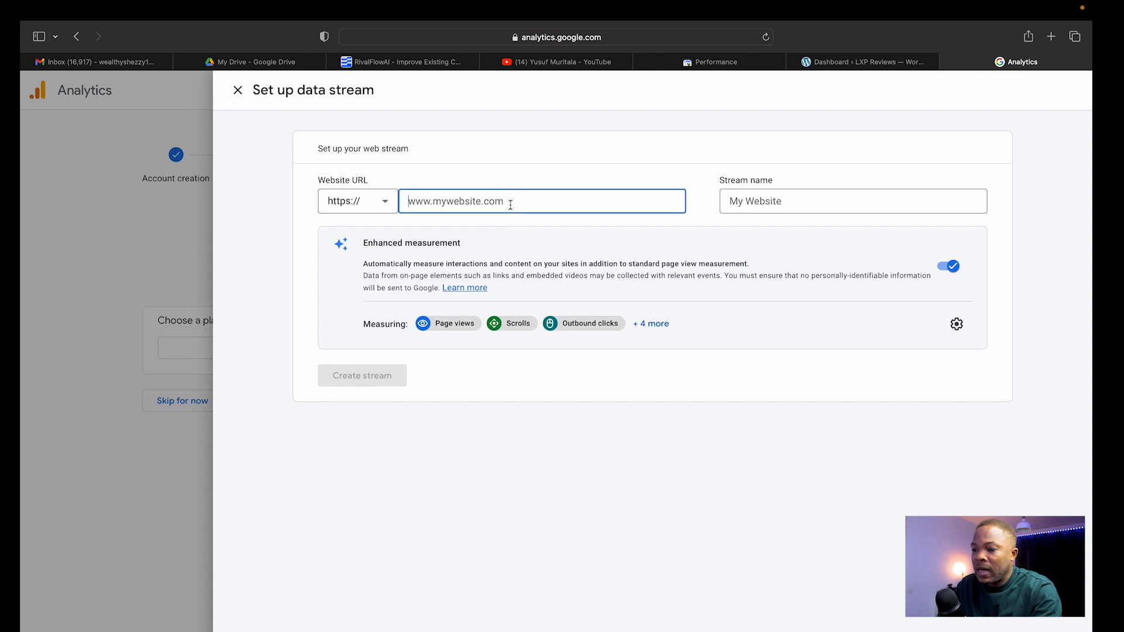
key("super+v")
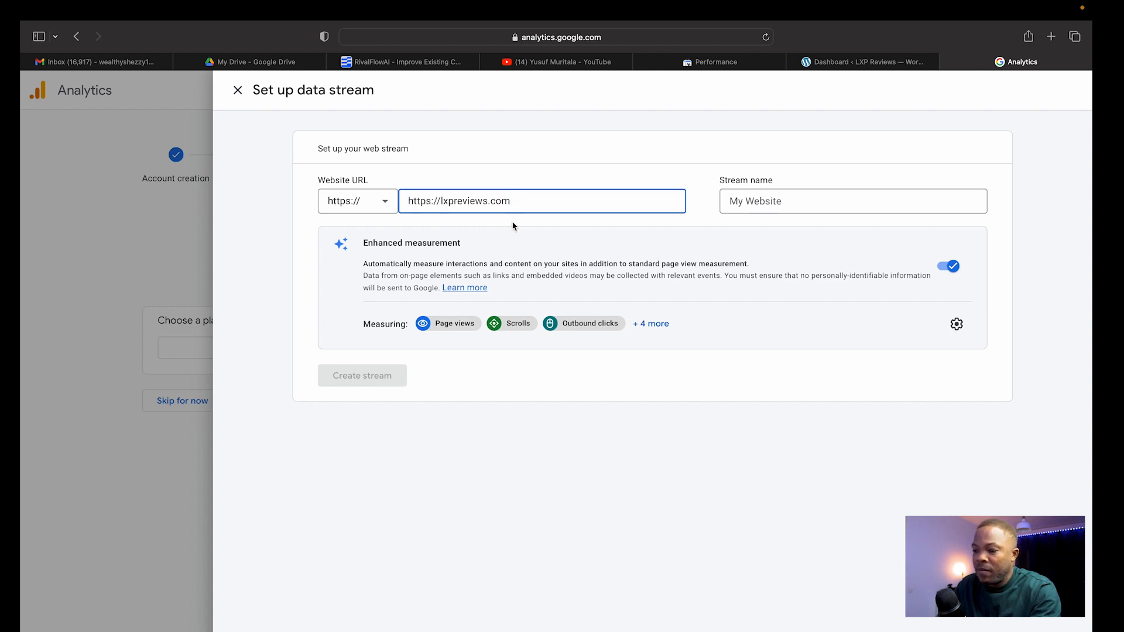
left_click(775, 201)
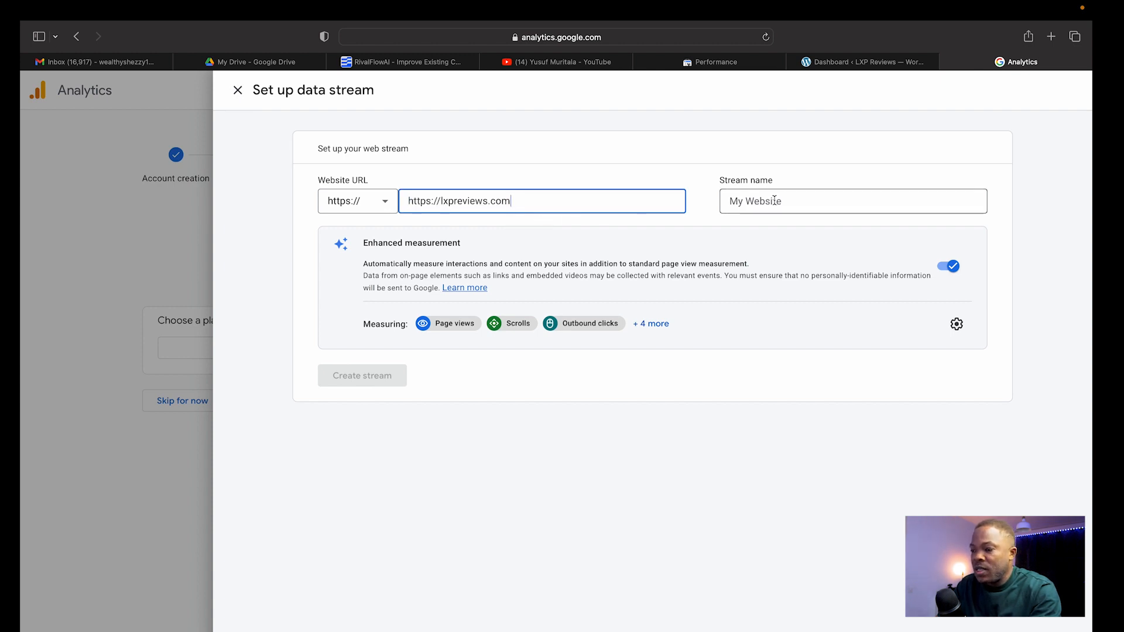
left_click(440, 202)
key("BackSpace")
key("BackSpace")
key("BackSpace")
key("BackSpace")
key("BackSpace")
key("BackSpace")
key("BackSpace")
key("BackSpace")
Name the web stream LXP Review
left_click(768, 202)
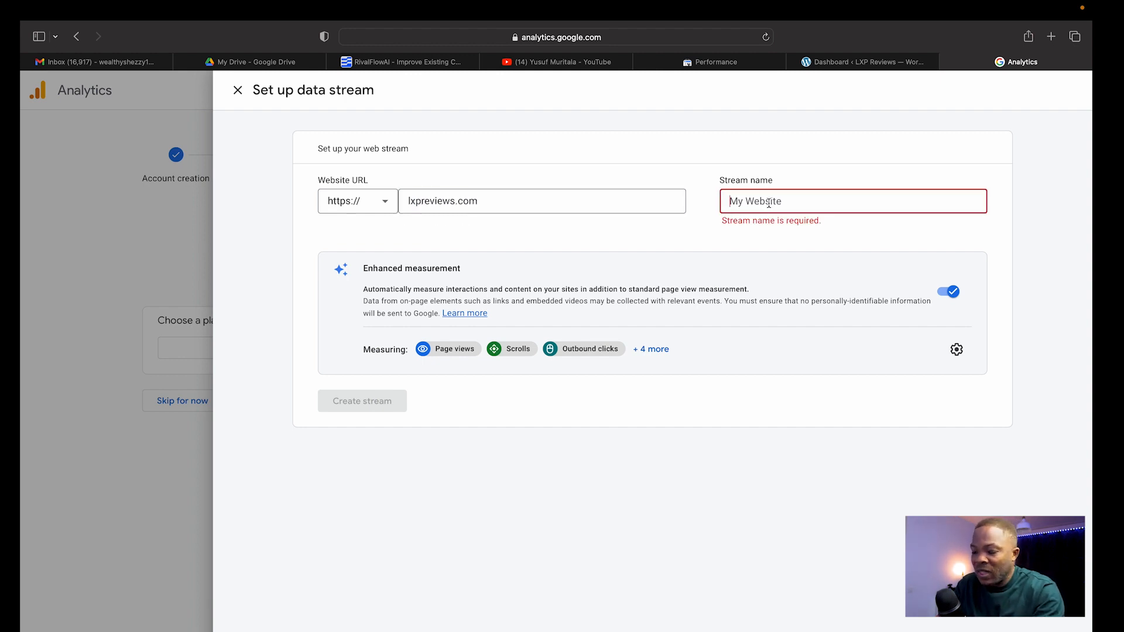
type("LX")
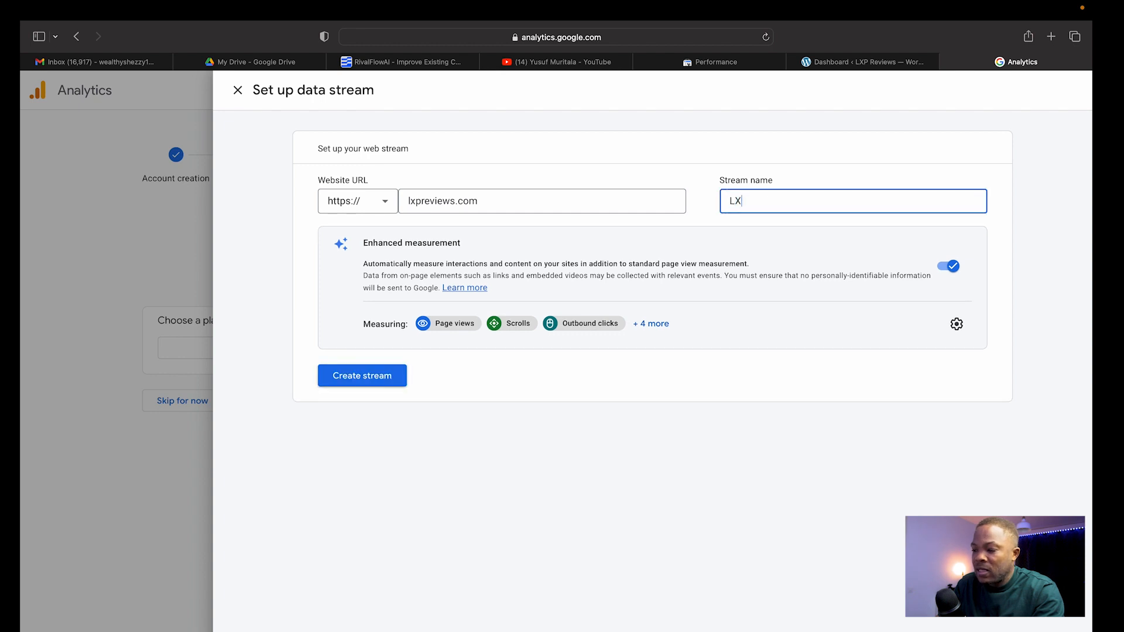
type("P Revi")
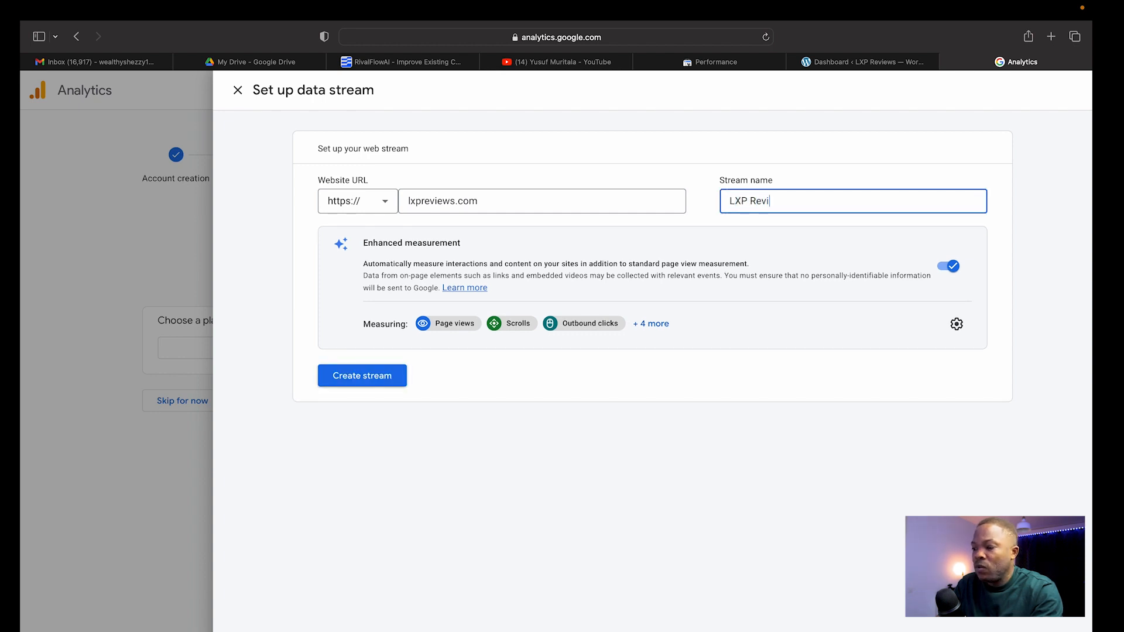
type("ew")
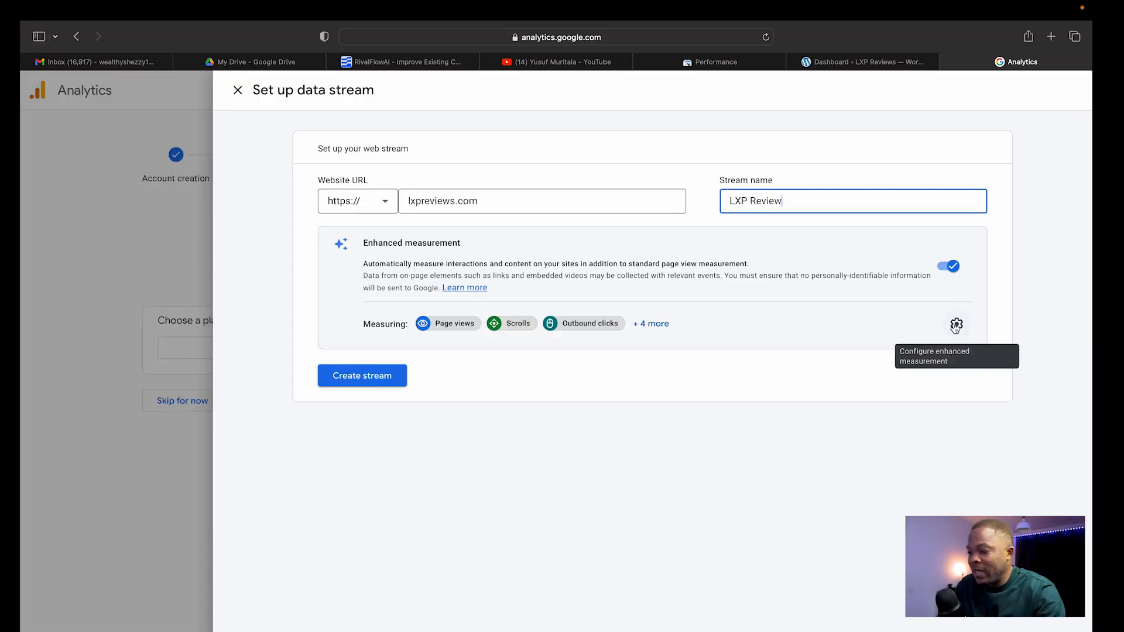
Save the enhanced measurement settings with all event types left enabled, and create the web stream
left_click(959, 325)
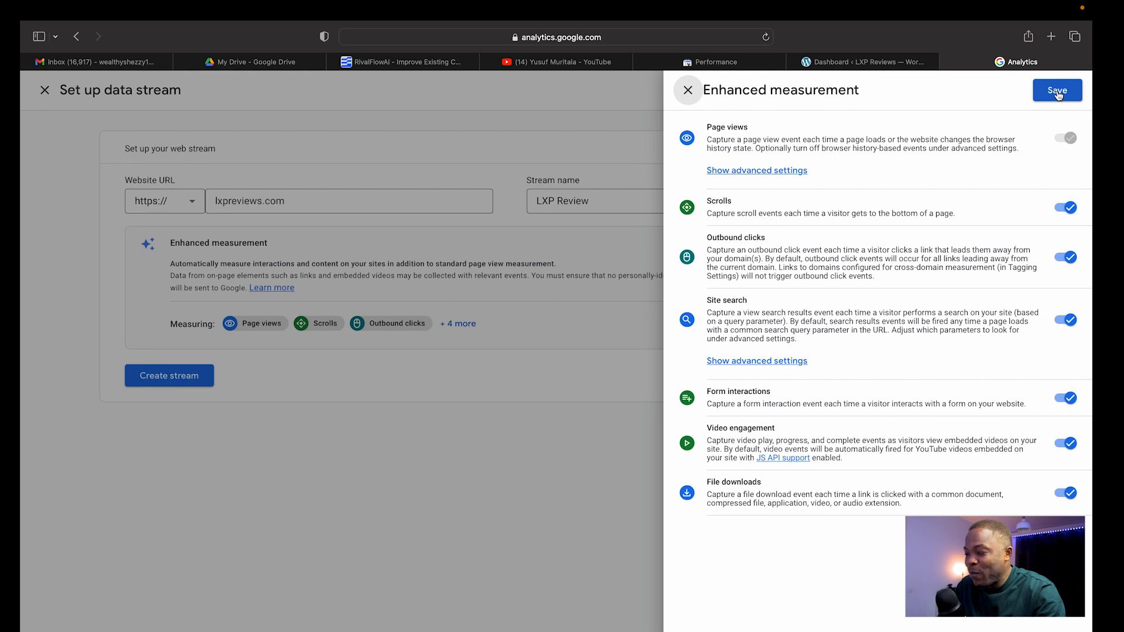
left_click(1058, 92)
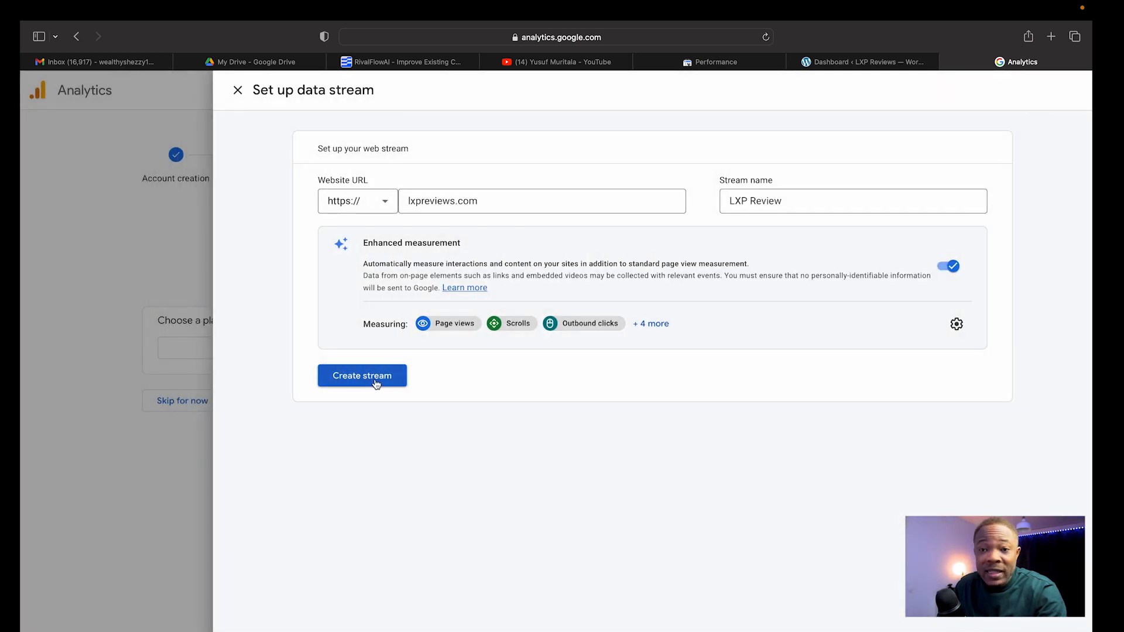
left_click(376, 384)
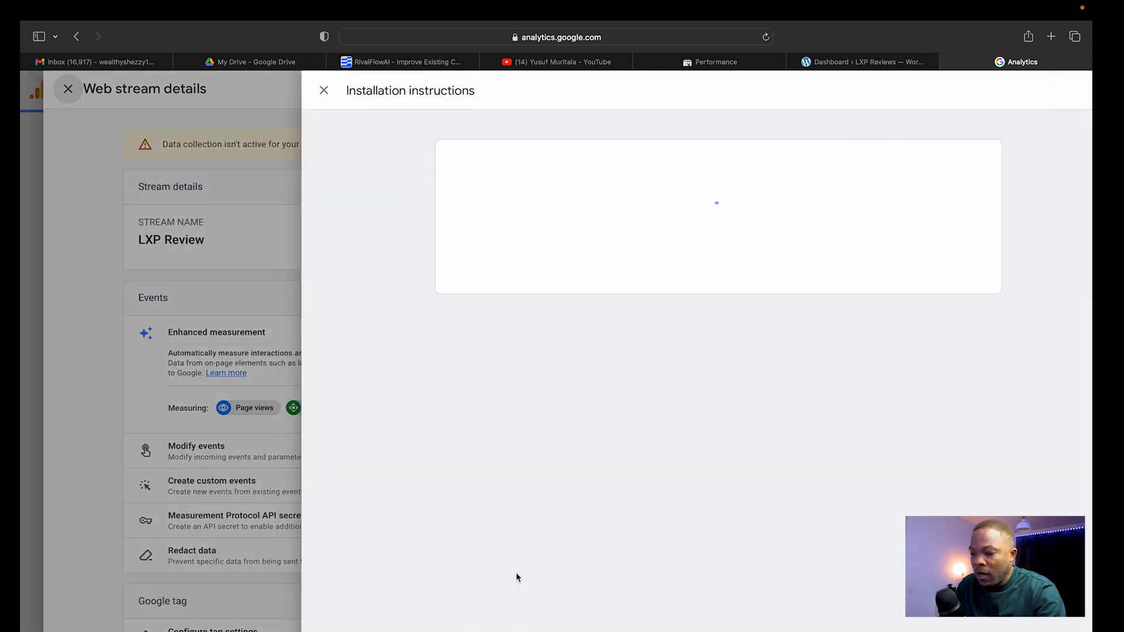
Close the installation instructions to look over the new web stream's details, and reopen the tag instructions
left_click(282, 89)
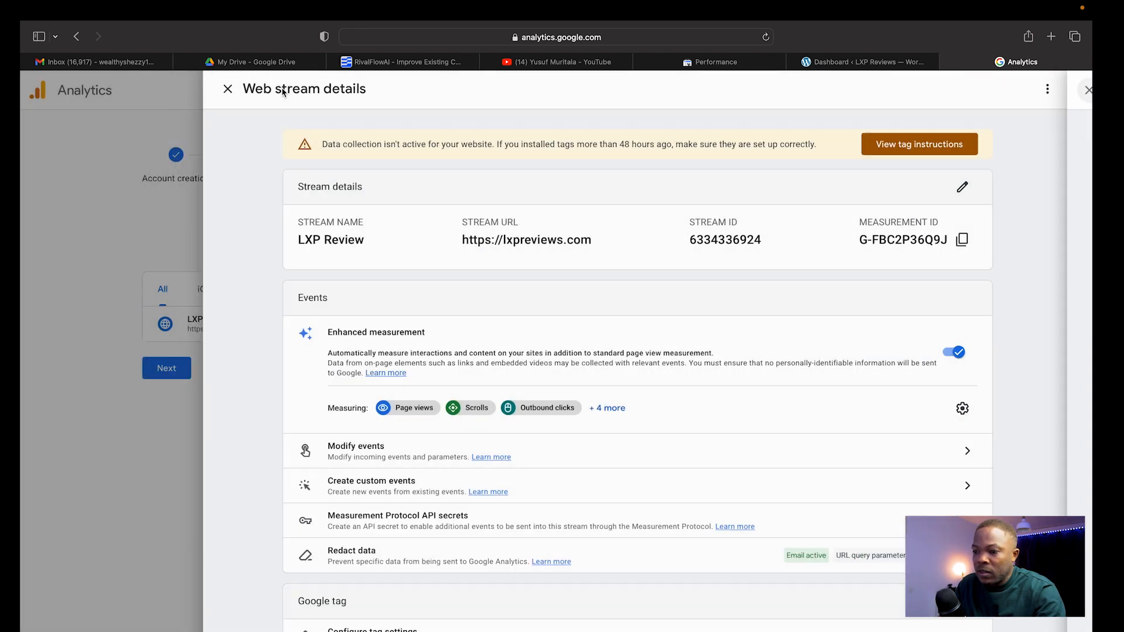
scroll(454, 372, "down", 2)
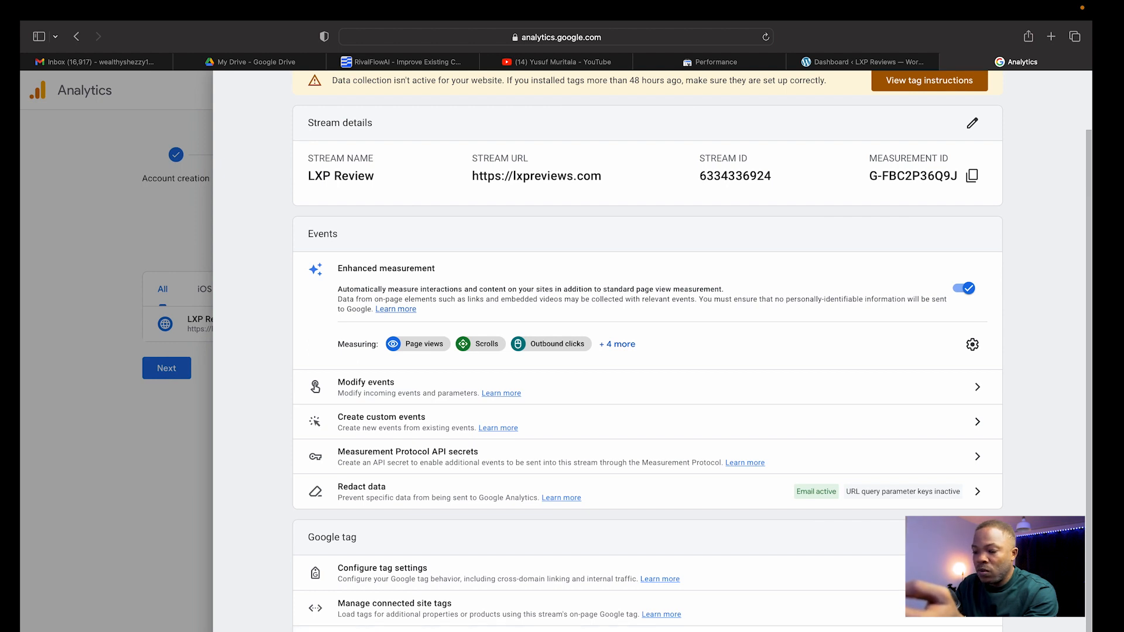
left_click(929, 80)
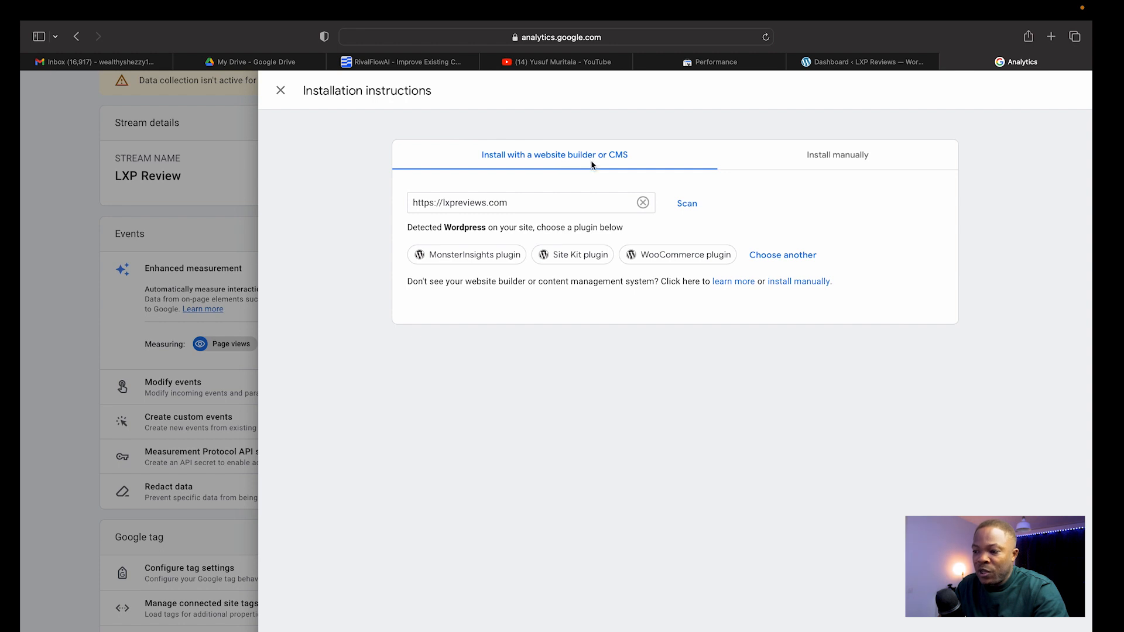
Show the manual installation instructions for the LXP Review stream and copy the Google tag code
left_click(843, 164)
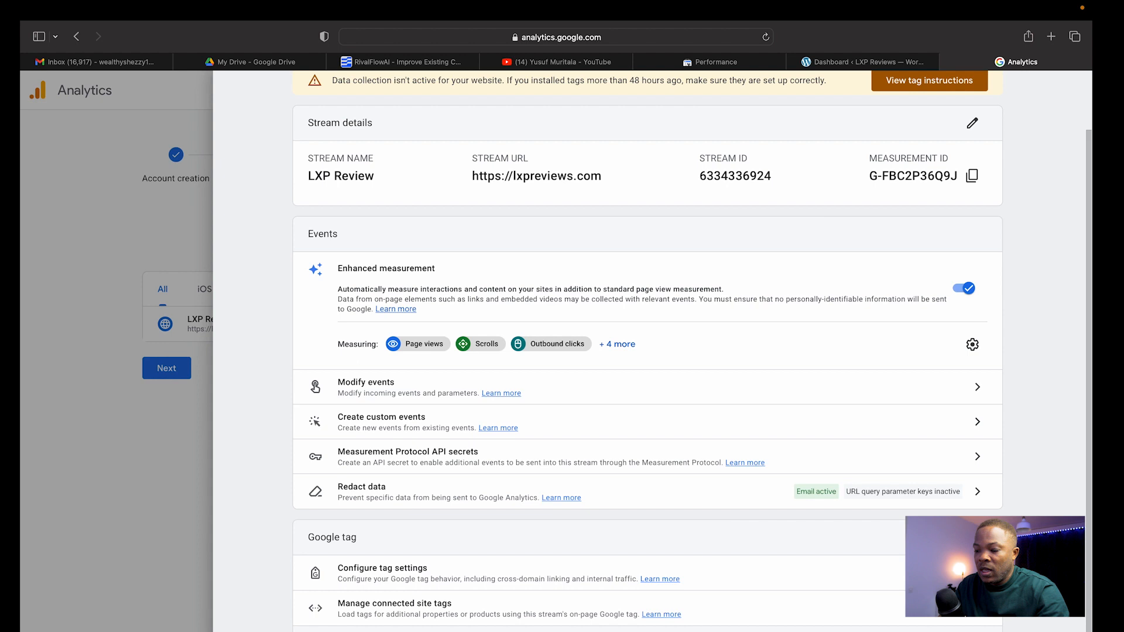
left_click(976, 629)
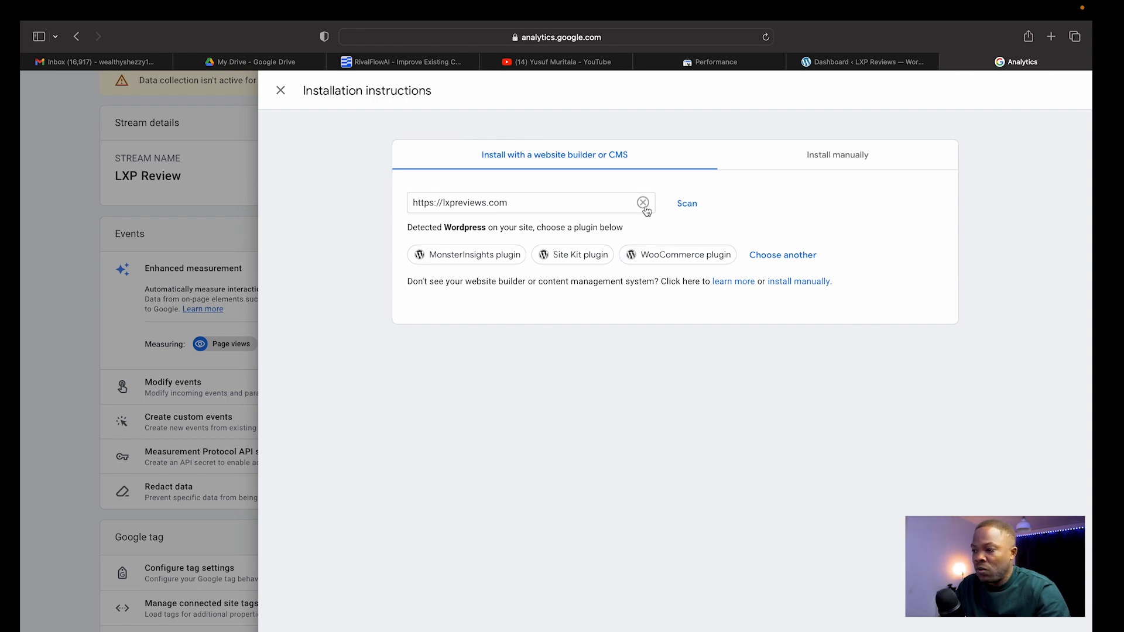
left_click(833, 165)
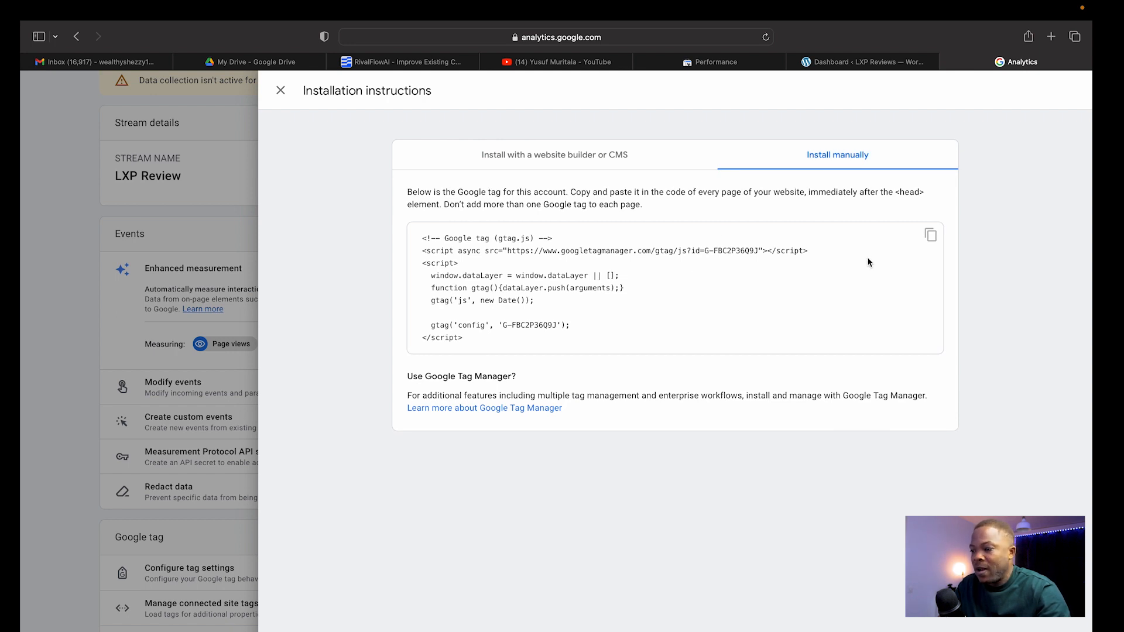
left_click(930, 235)
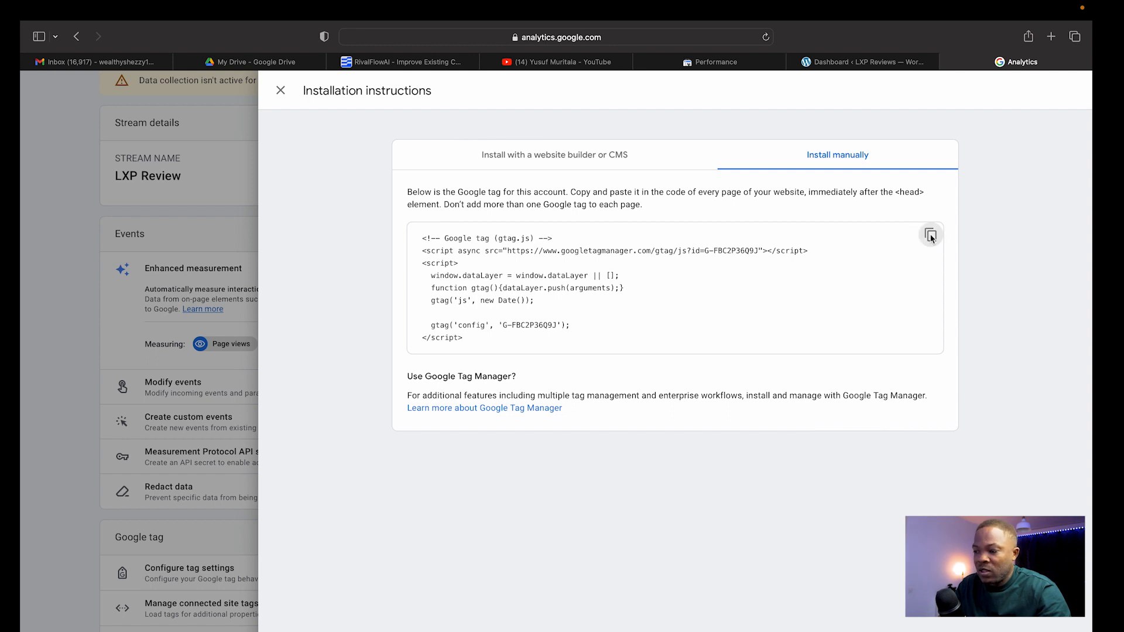
Switch to the LXP Reviews WordPress dashboard and go to the page for adding new plugins
left_click(852, 64)
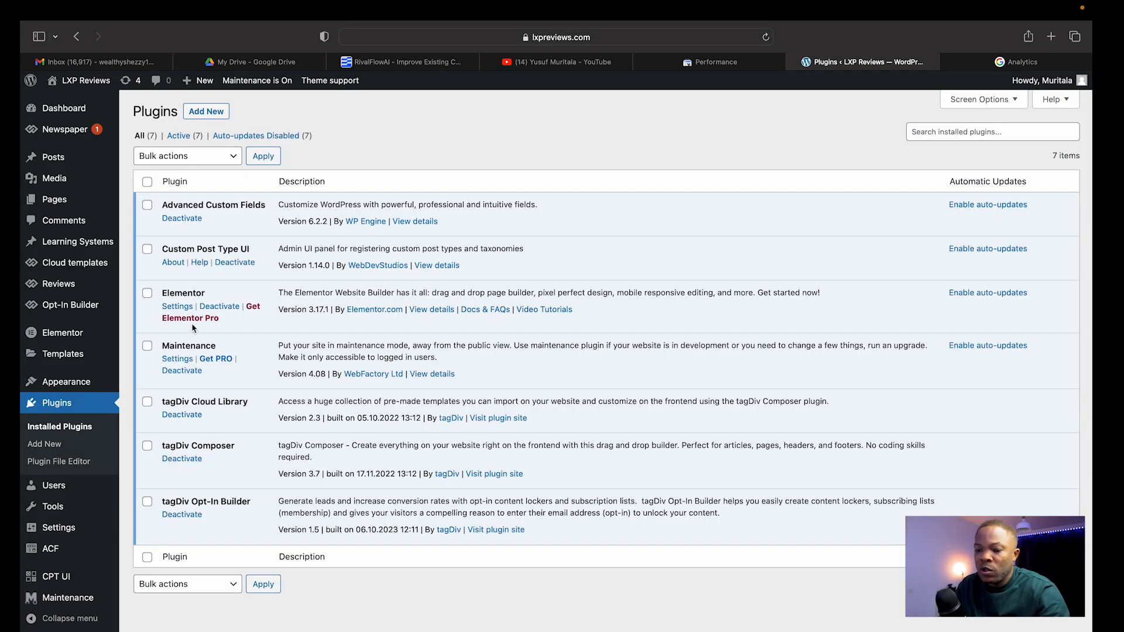
left_click(67, 386)
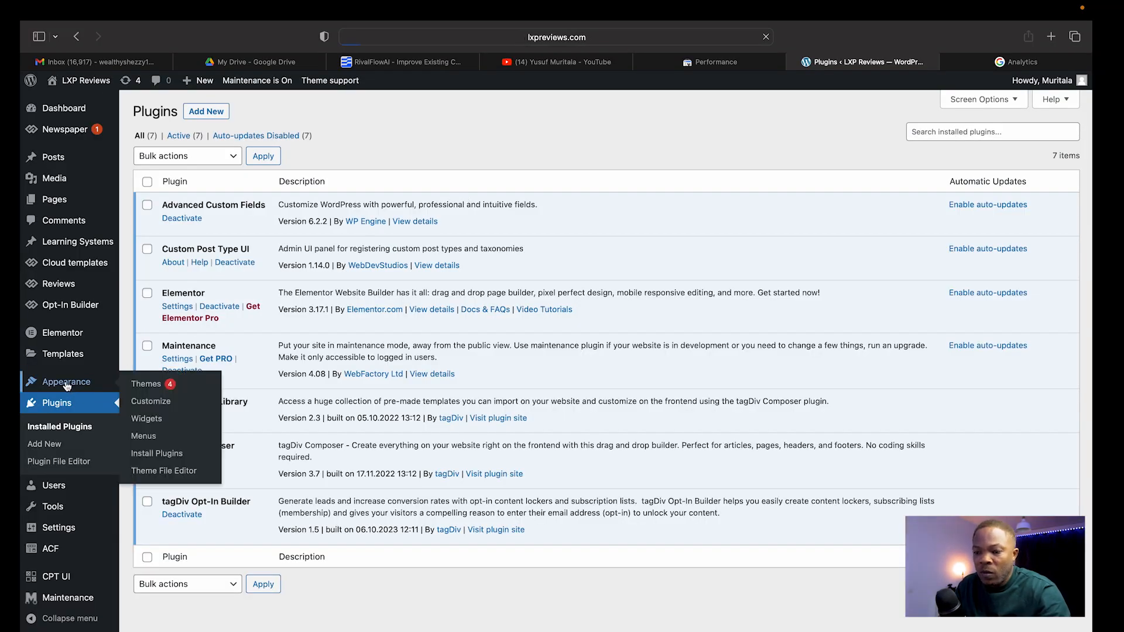
left_click(57, 516)
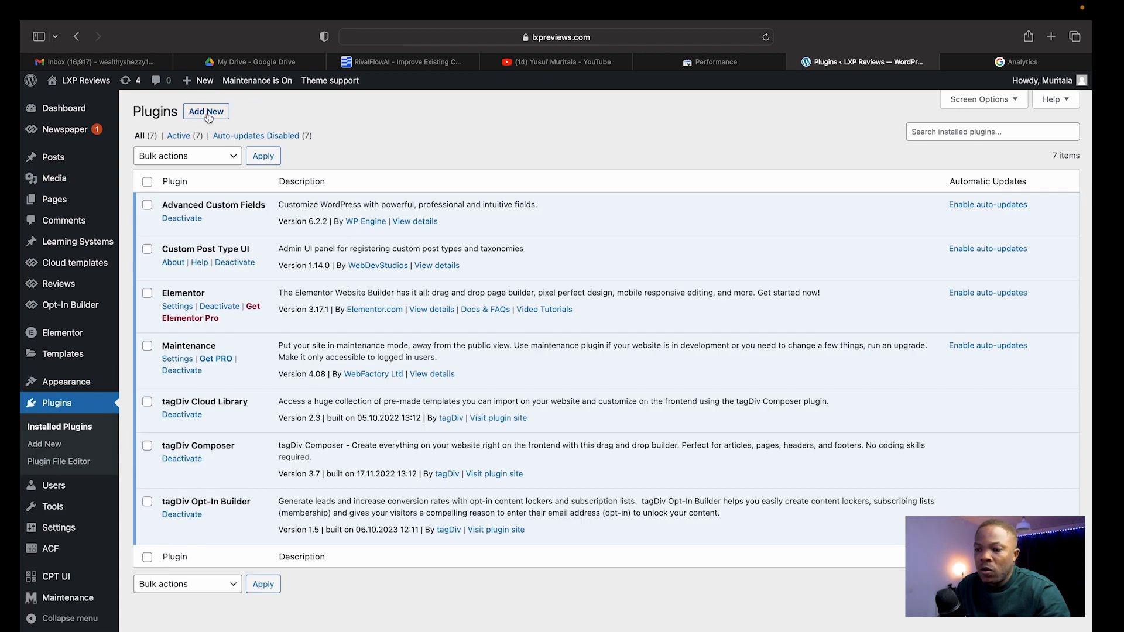
left_click(206, 112)
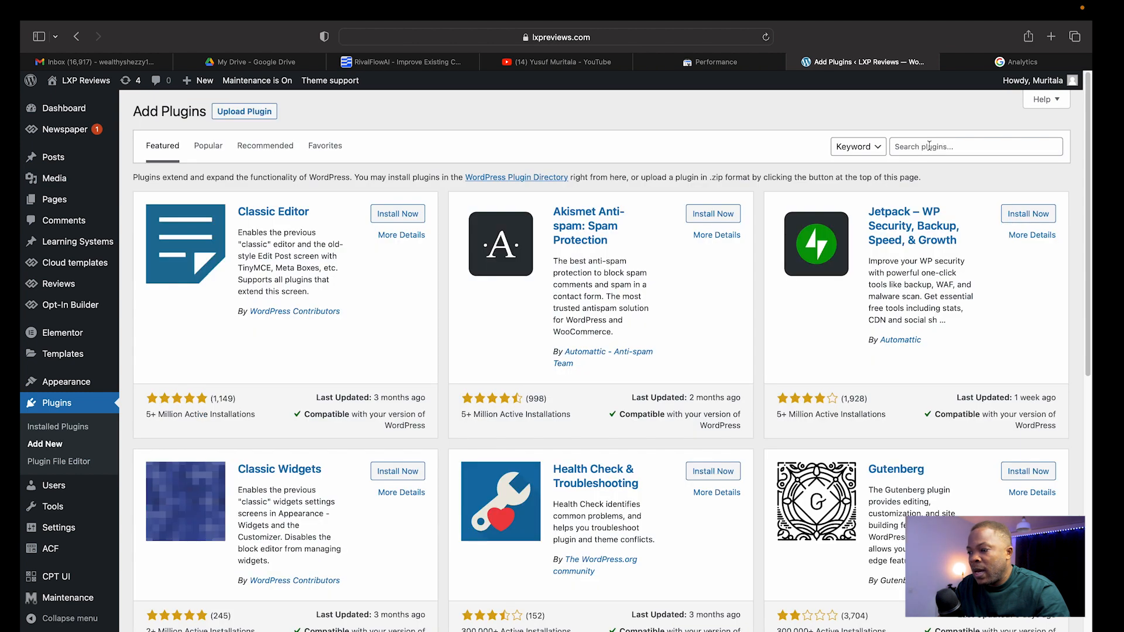
Search the plugins for "Header and Footer", and install and activate the WPCode – Insert Headers and Footers plugin
left_click(917, 146)
type("Heade")
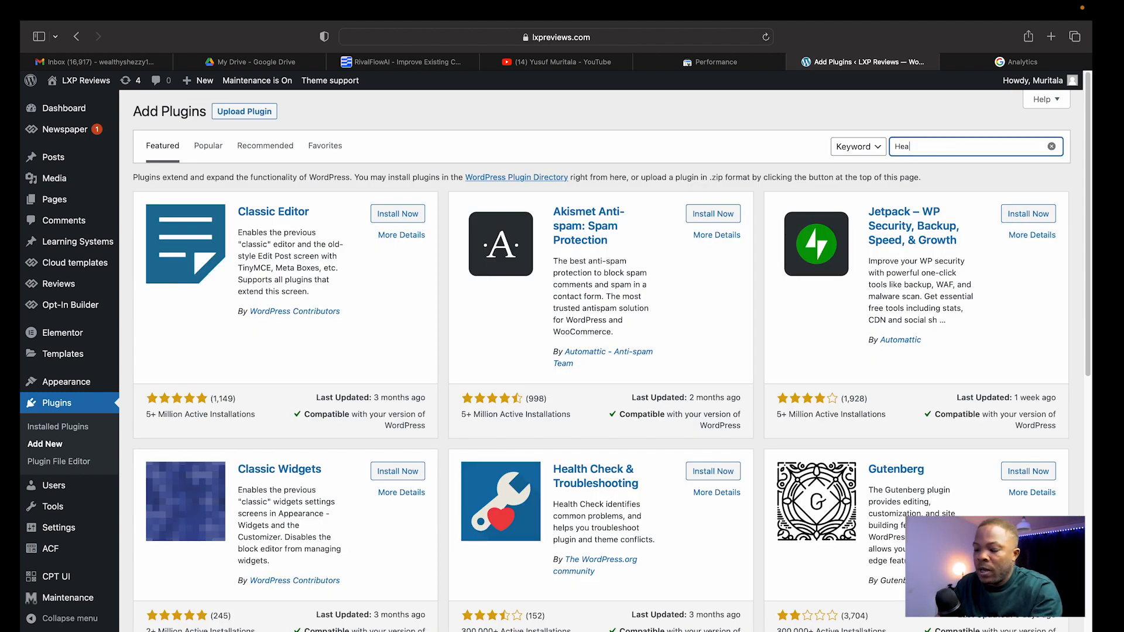
type("r and Footer")
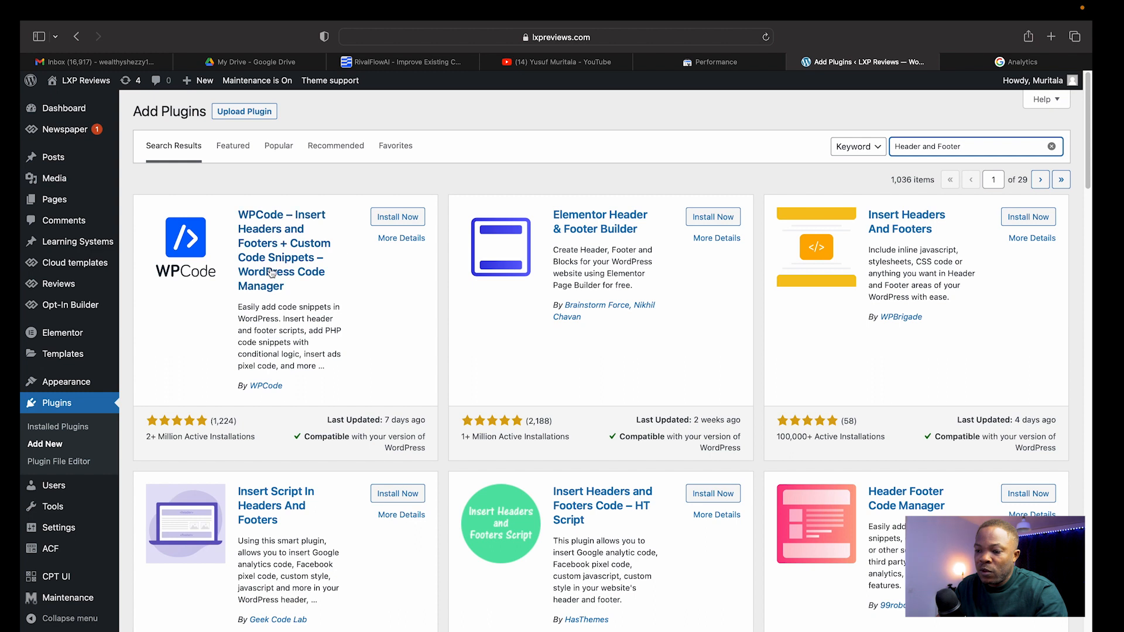
left_click(395, 218)
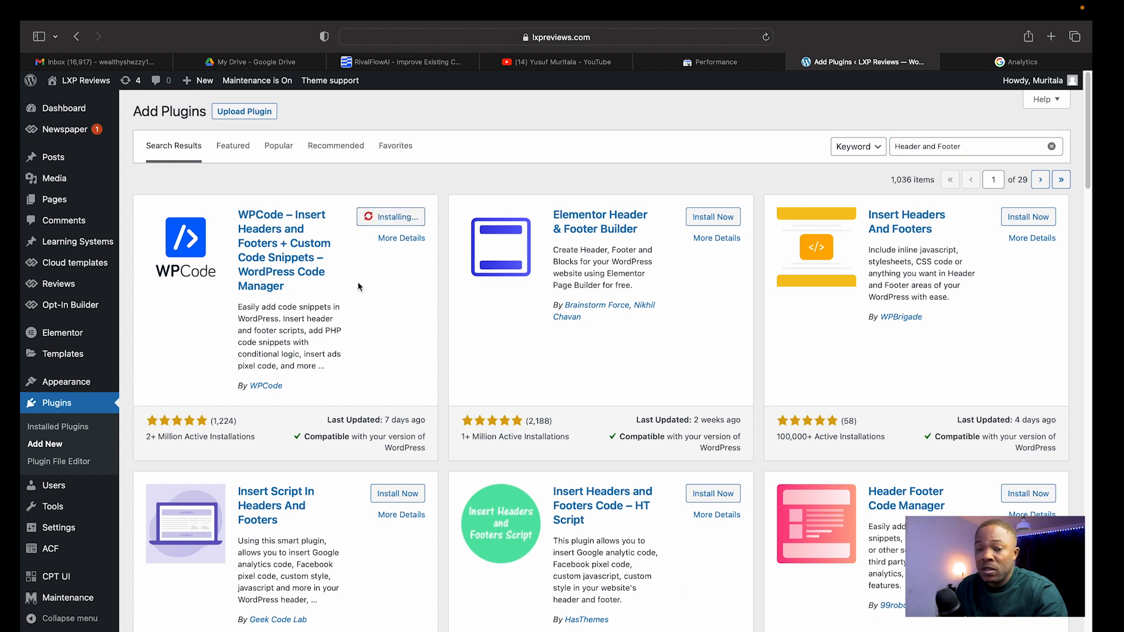
left_click(402, 217)
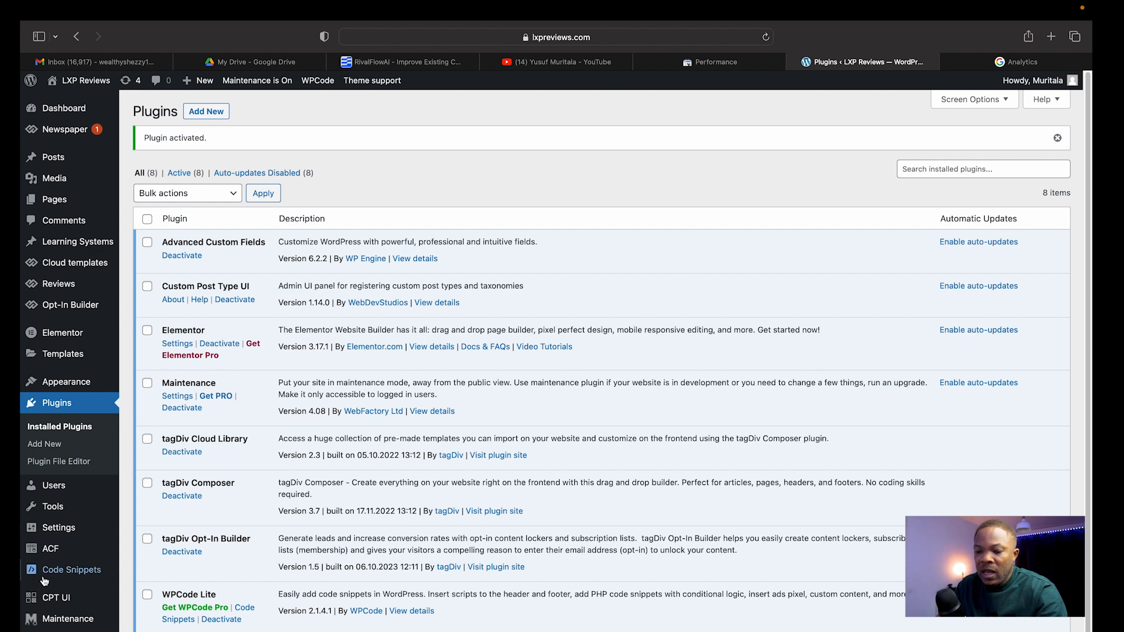
Reload the plugins page and open the WPCode Header & Footer page under Code Snippets
mouse_move(52, 514)
scroll(51, 514, "down", 1)
scroll(52, 514, "down", 2)
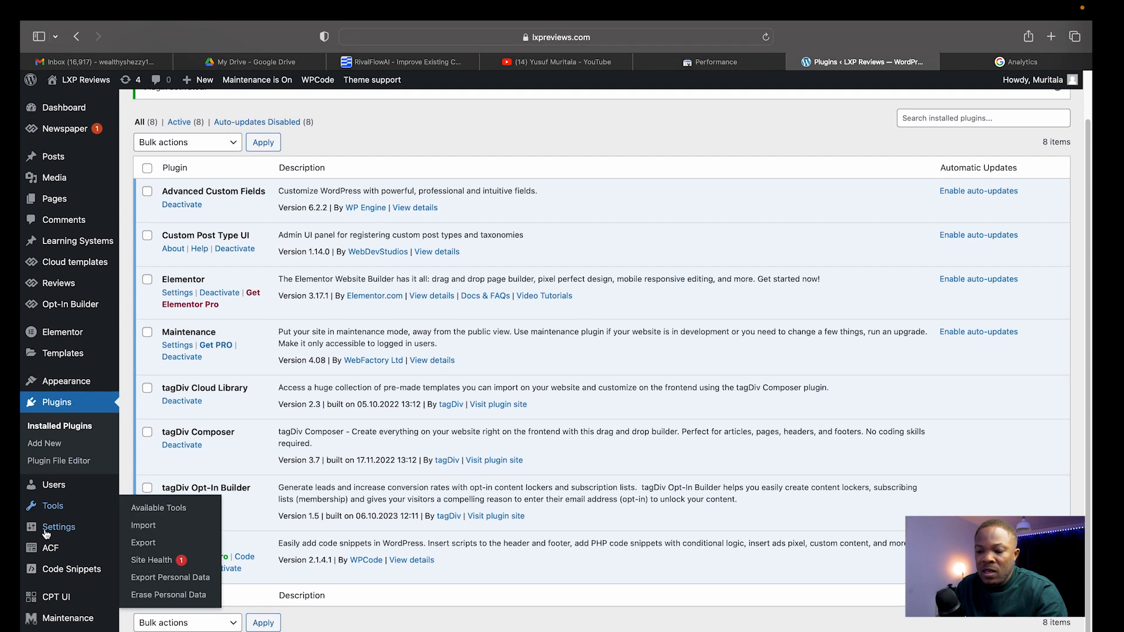
mouse_move(51, 549)
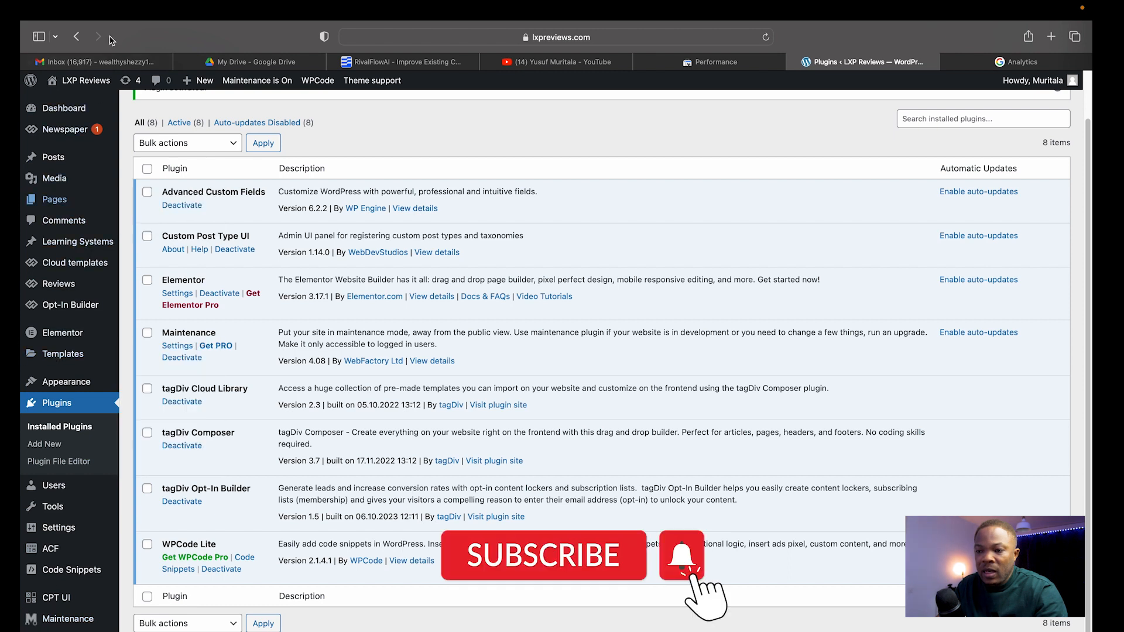
left_click(765, 37)
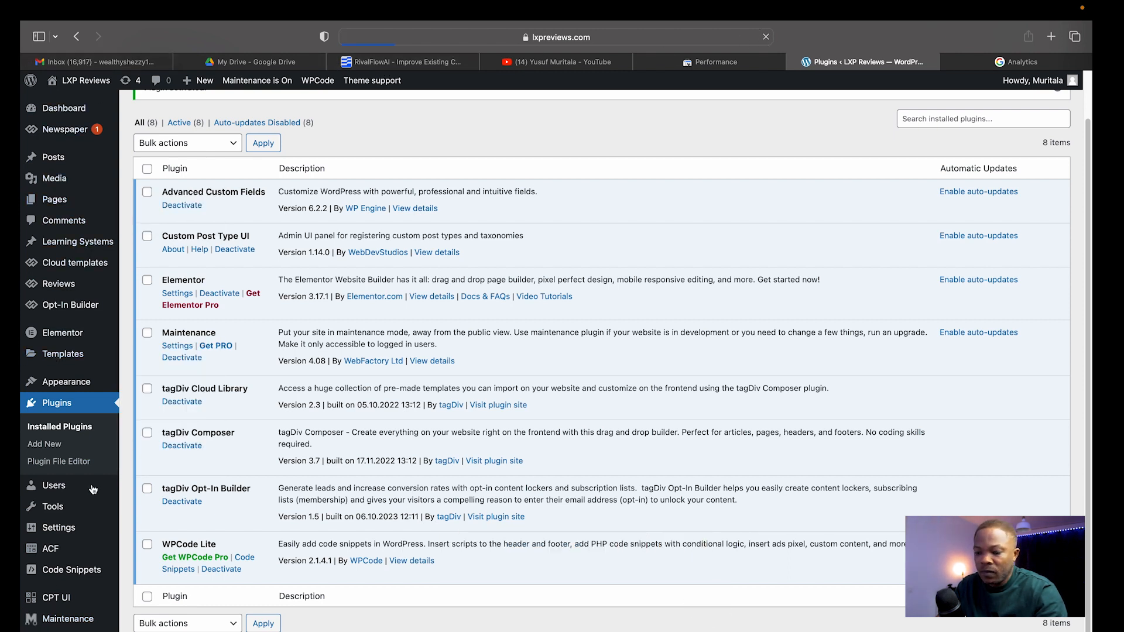
mouse_move(60, 579)
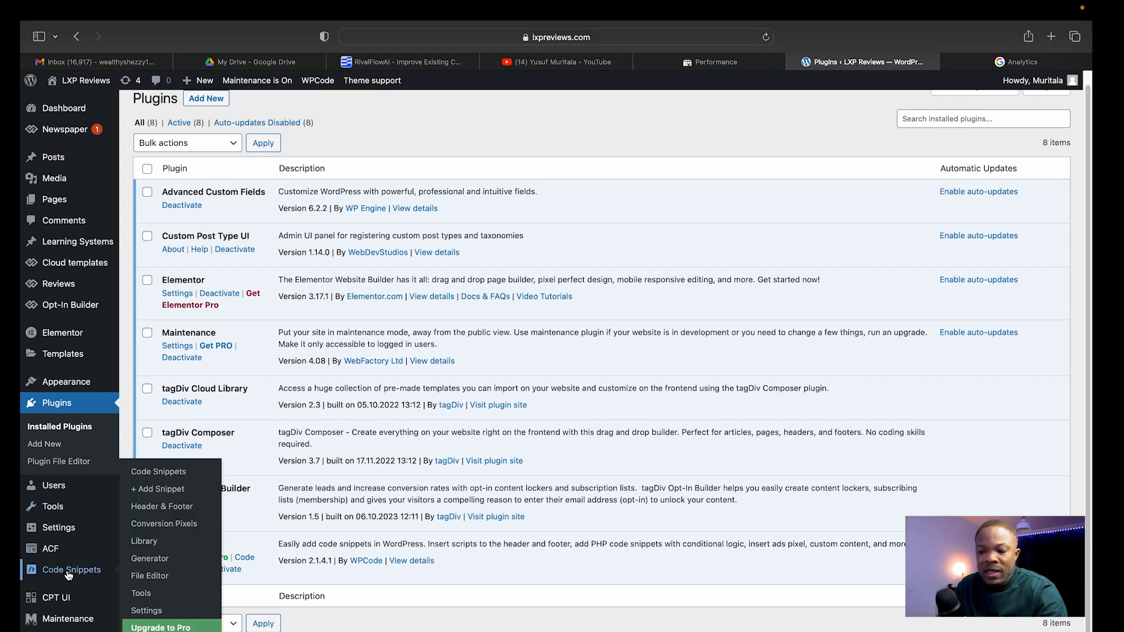
left_click(163, 508)
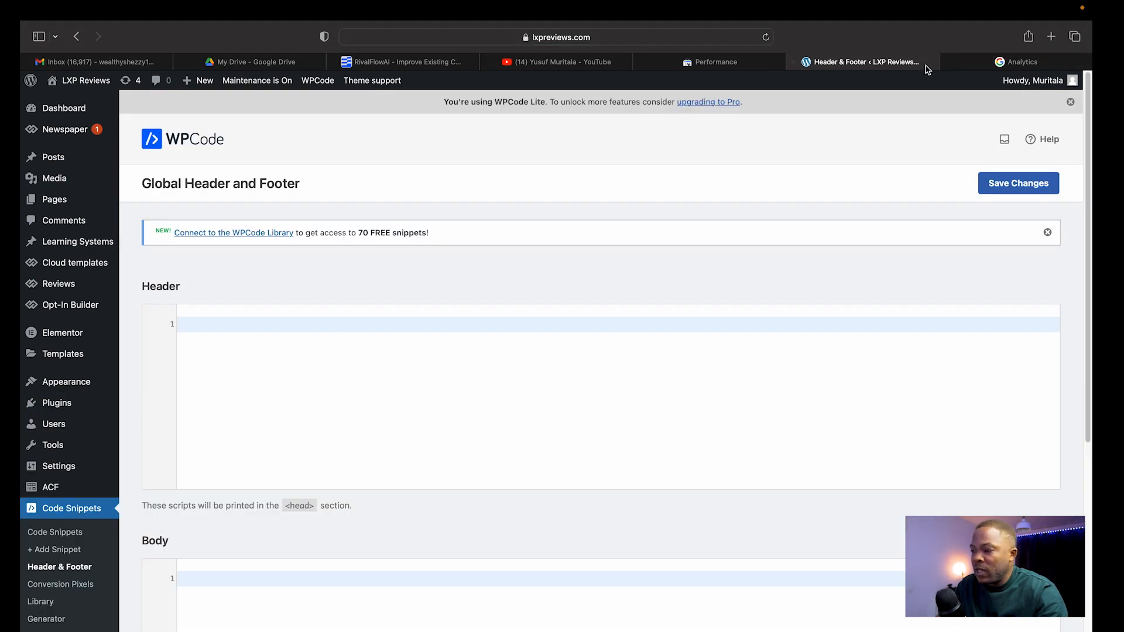
Paste the copied Google tag code into the Header section of WPCode's Global Header and Footer and save the changes
left_click(1016, 61)
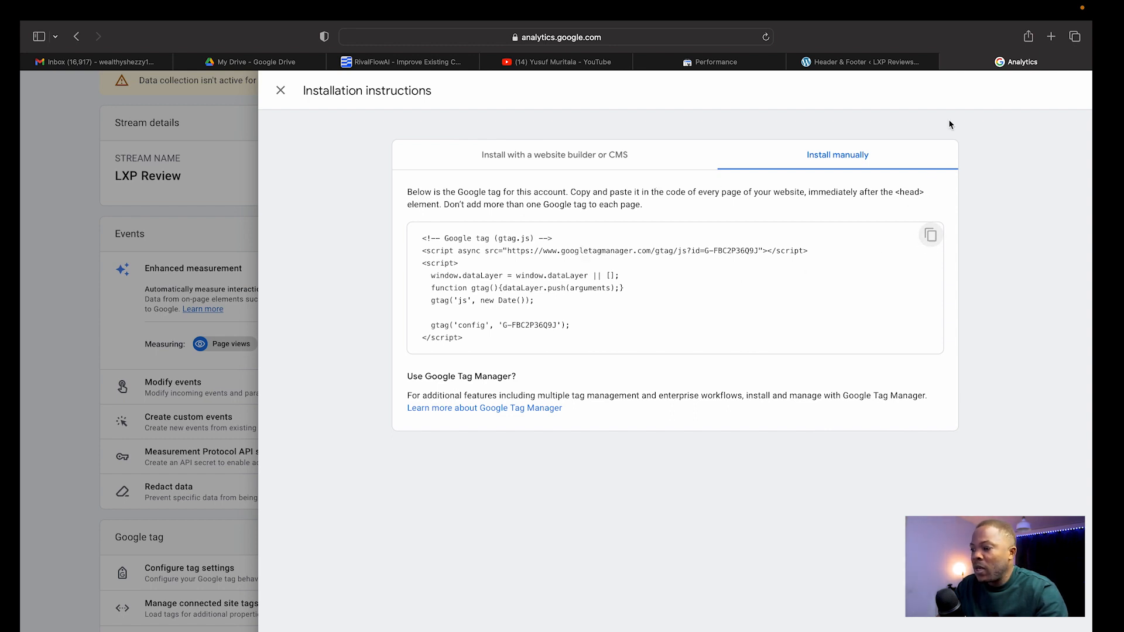
left_click(855, 62)
left_click(205, 328)
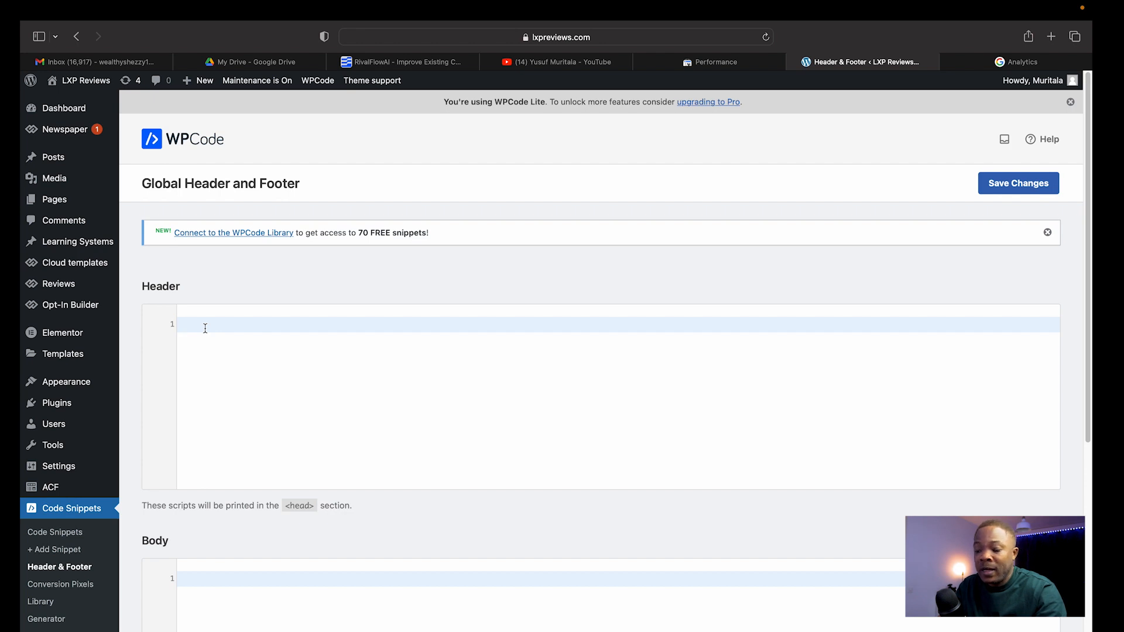
key("super+v")
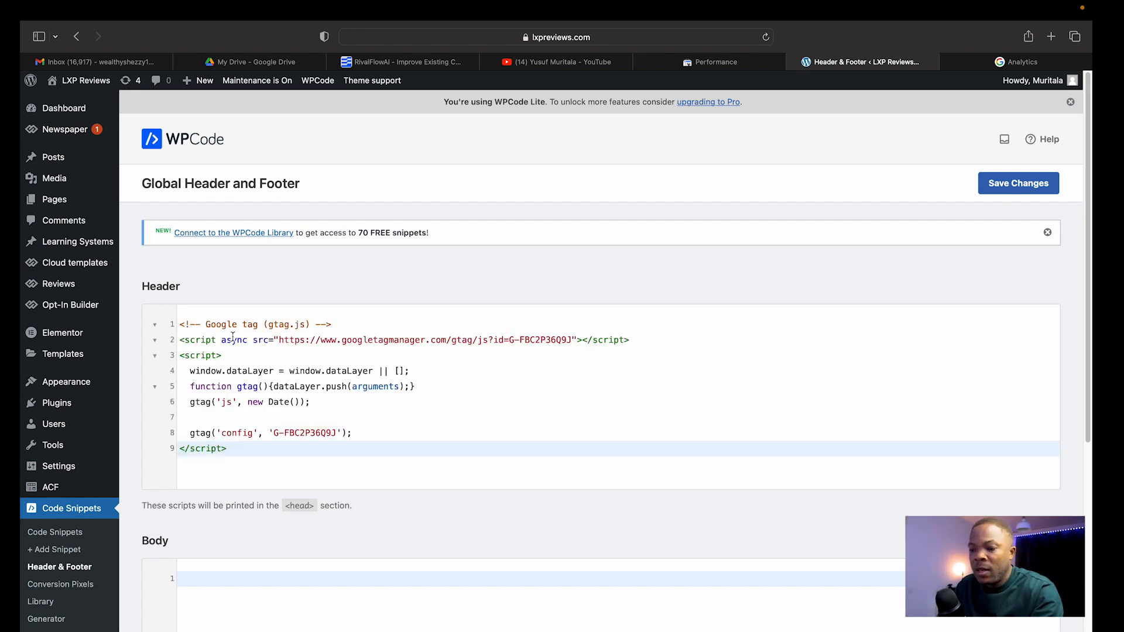
left_click(1024, 184)
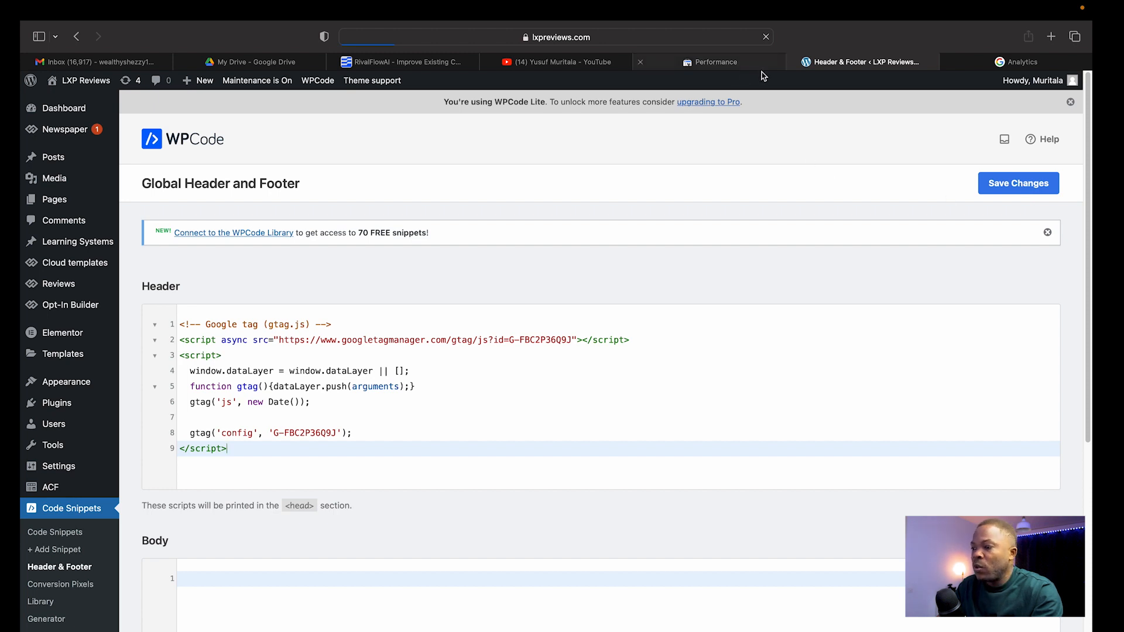
Return to Analytics, close the tag instructions and stream details, and complete the data collection setup to reach the Home page
left_click(1017, 62)
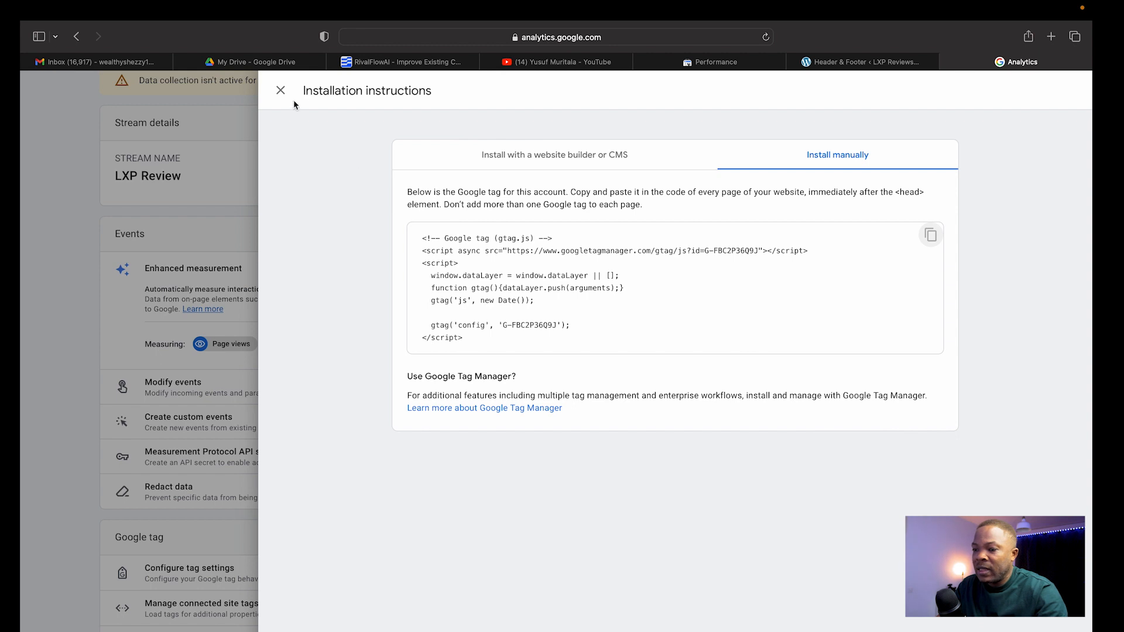
left_click(280, 90)
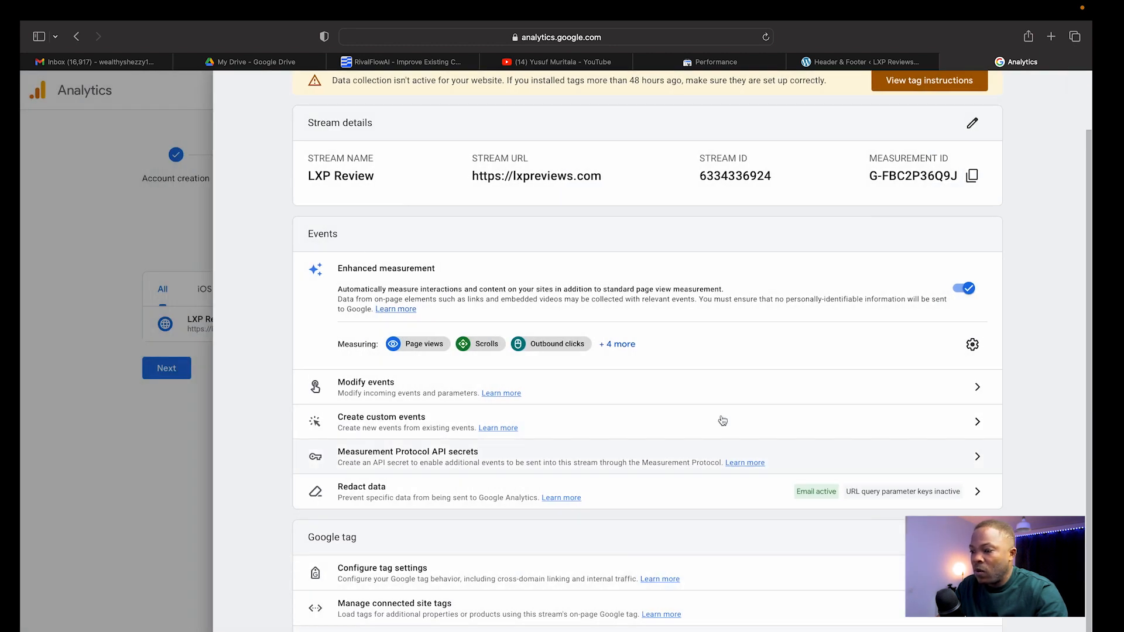
scroll(687, 511, "up", 3)
left_click(238, 89)
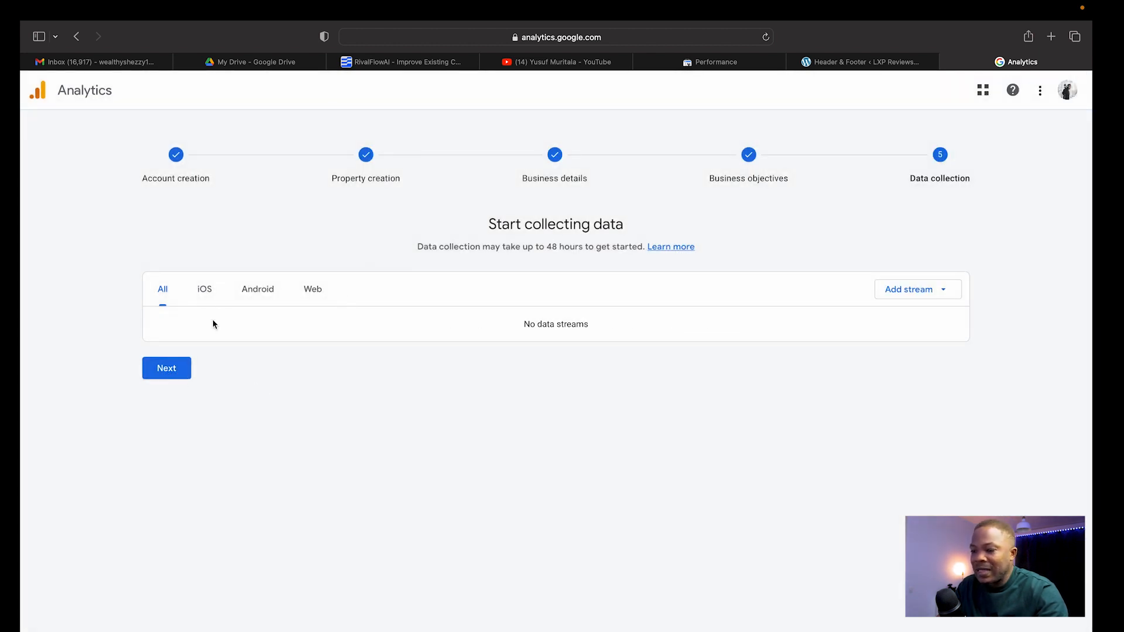
left_click(166, 370)
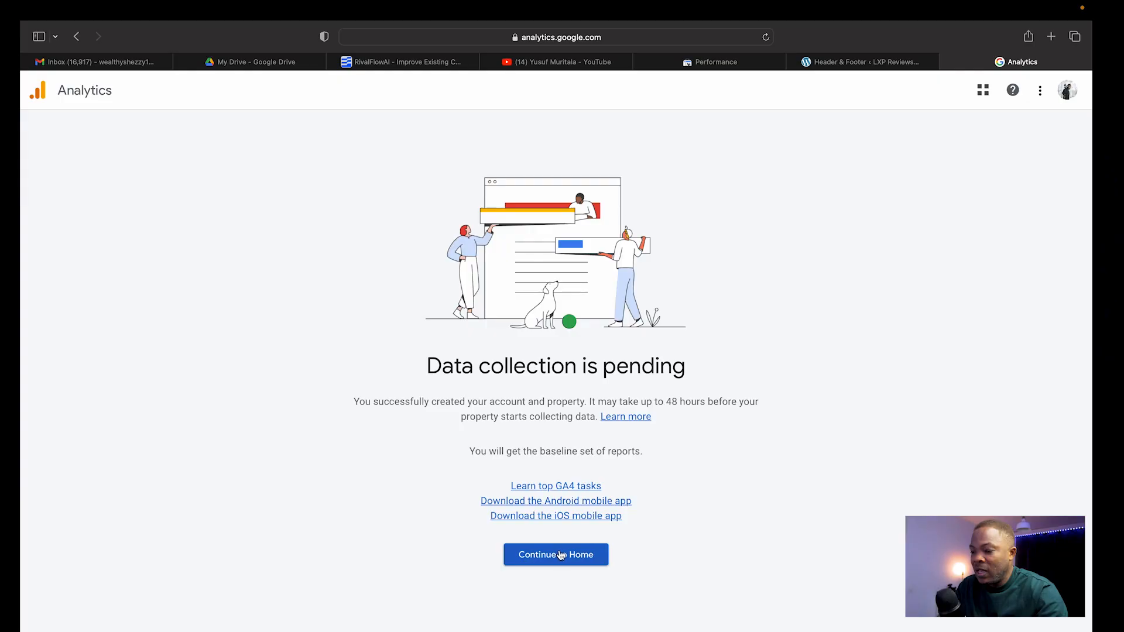
left_click(556, 560)
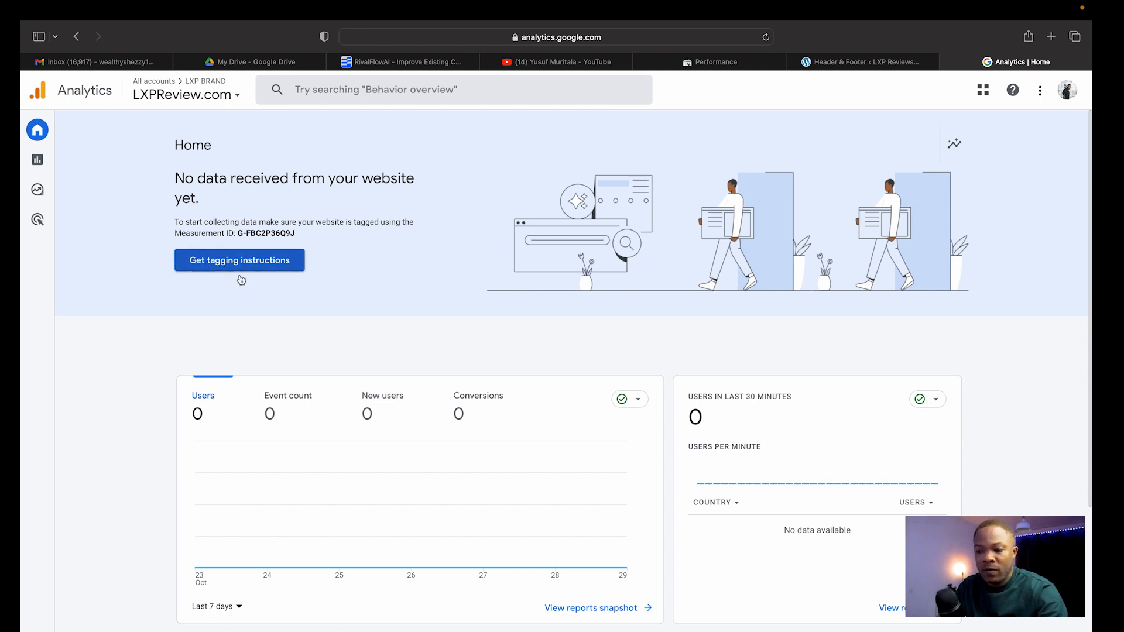
Open the tagging instructions from Home, check the LXP Review web stream's details, and return to the data streams list
left_click(229, 263)
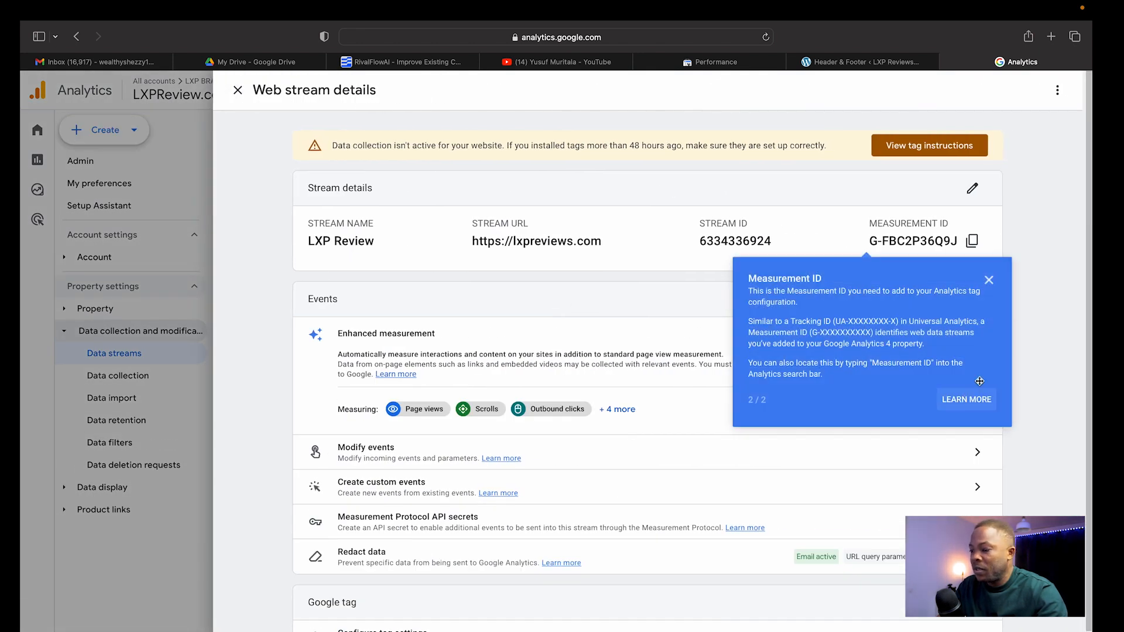
left_click(989, 281)
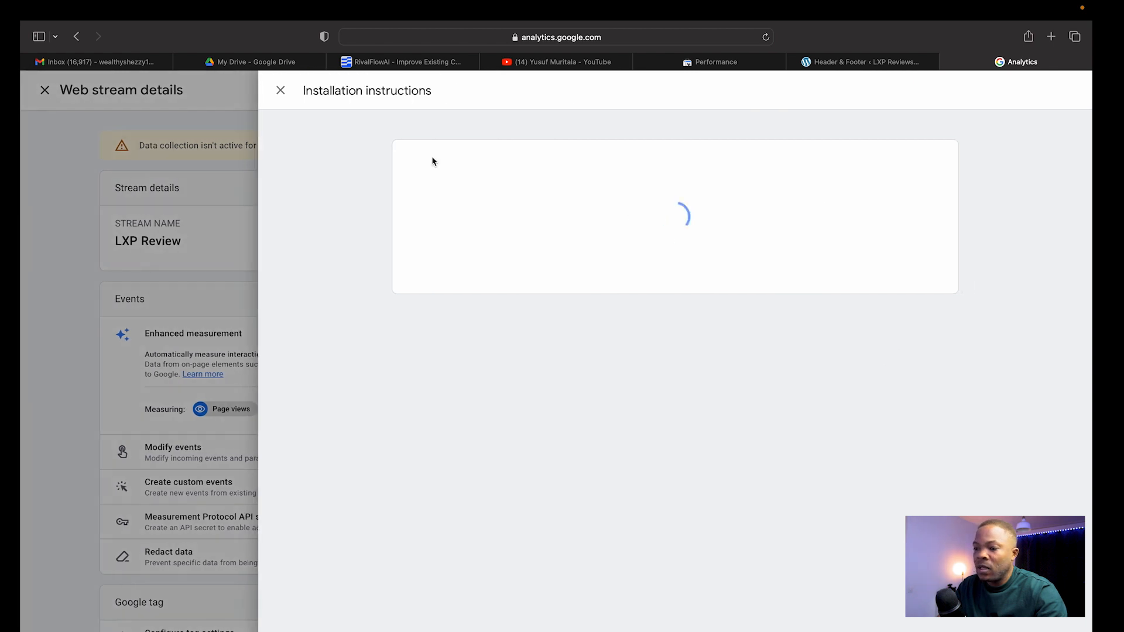
left_click(282, 92)
scroll(524, 386, "down", 2)
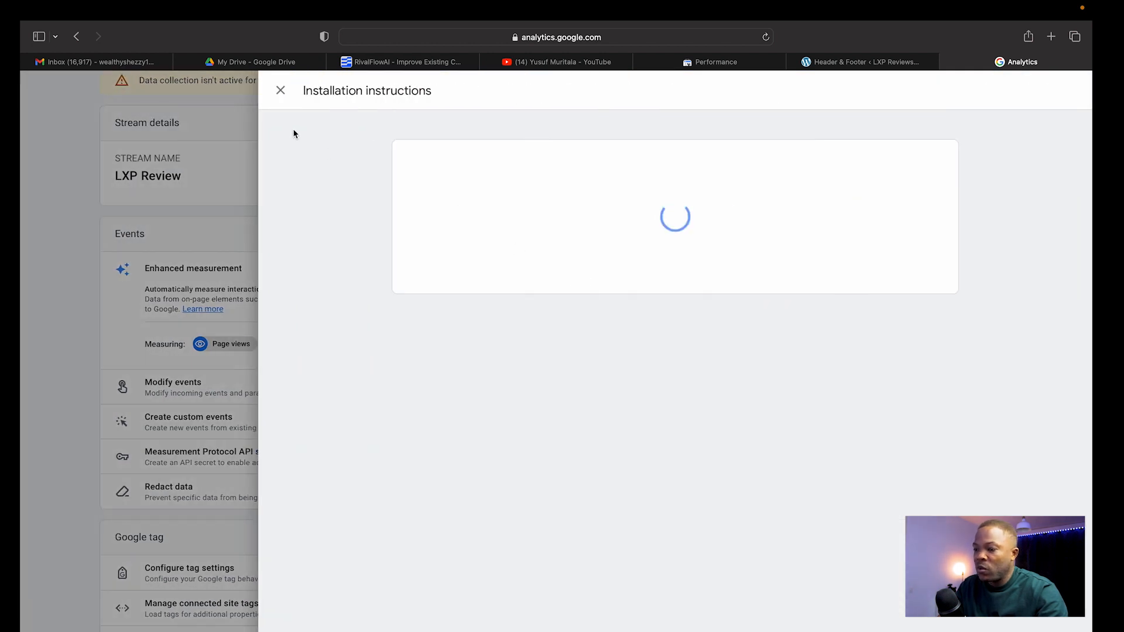
left_click(281, 91)
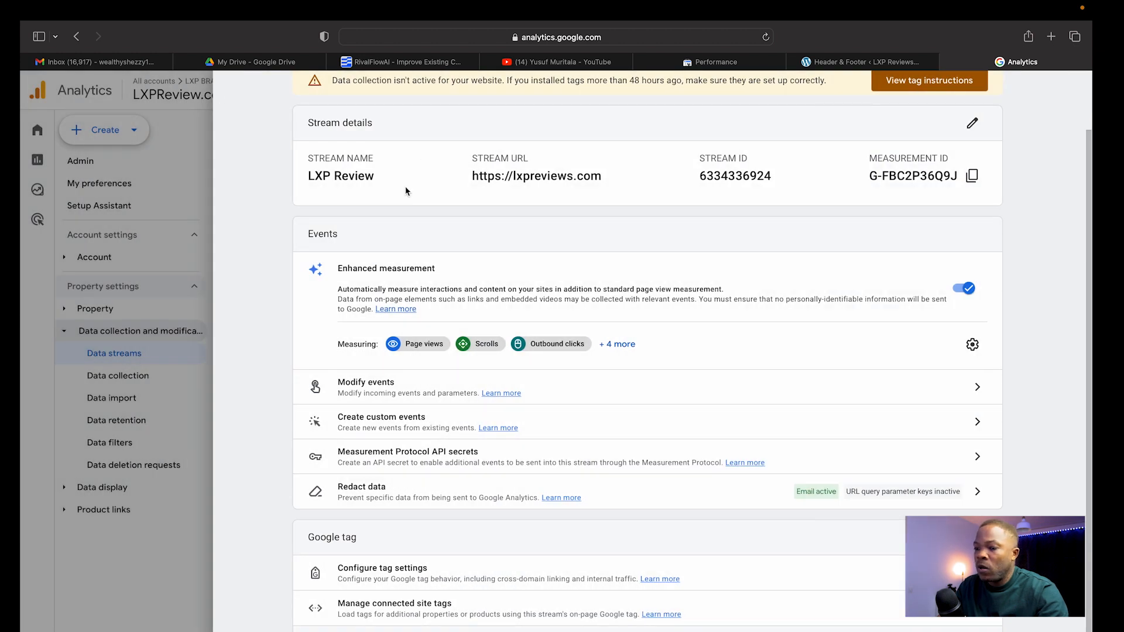
scroll(408, 173, "up", 2)
left_click(239, 91)
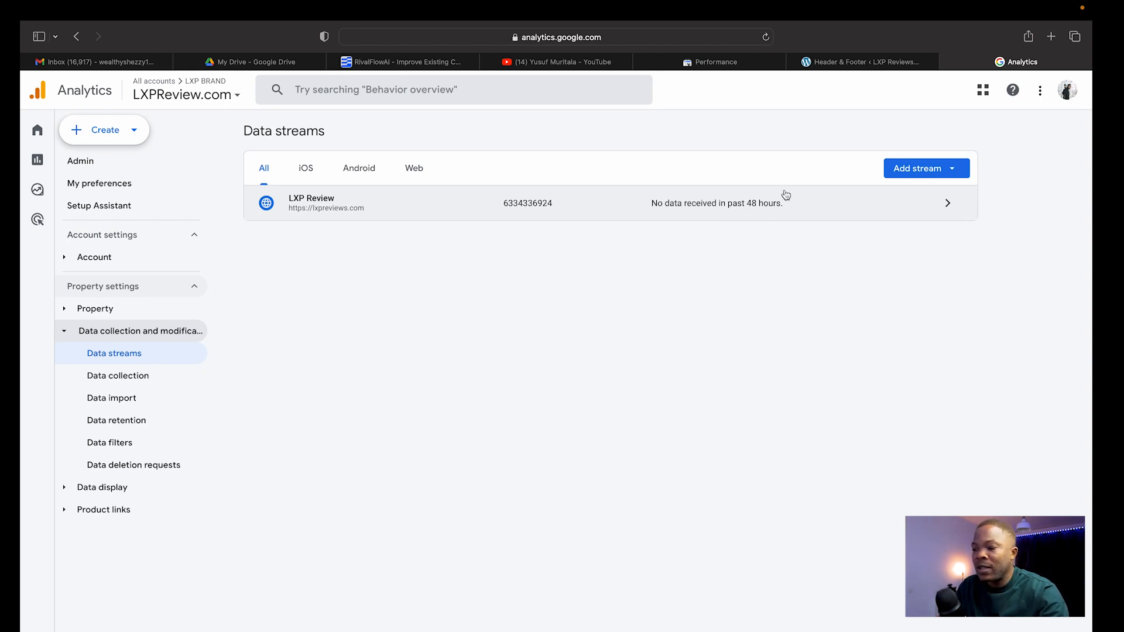
left_click(947, 203)
left_click(238, 92)
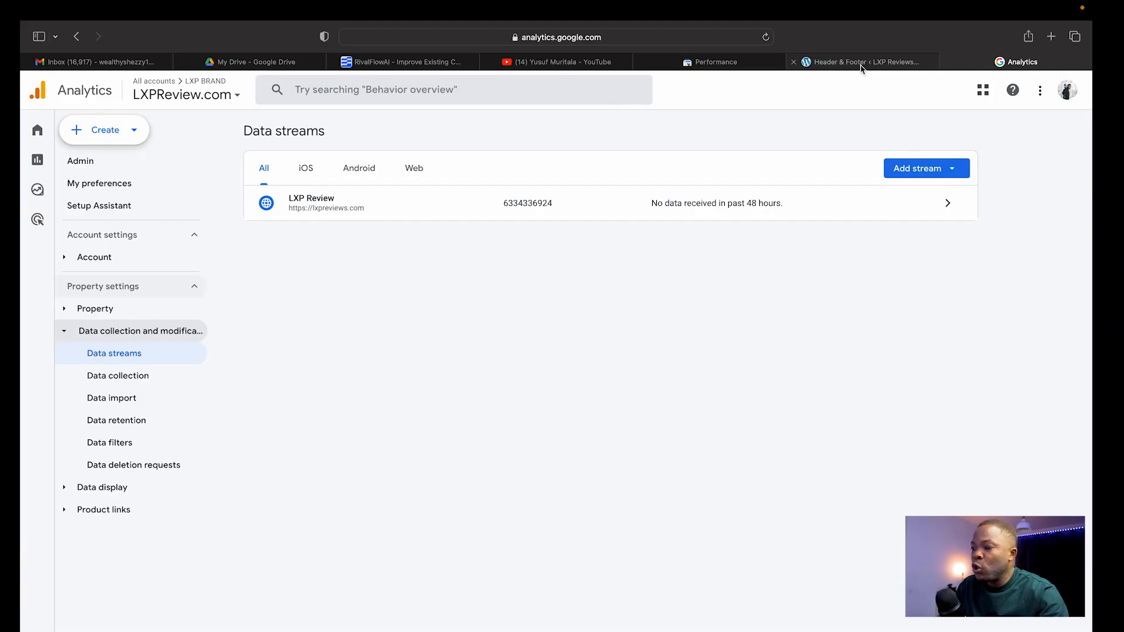
Search the web for "google search console login" in a new browser tab
left_click(715, 63)
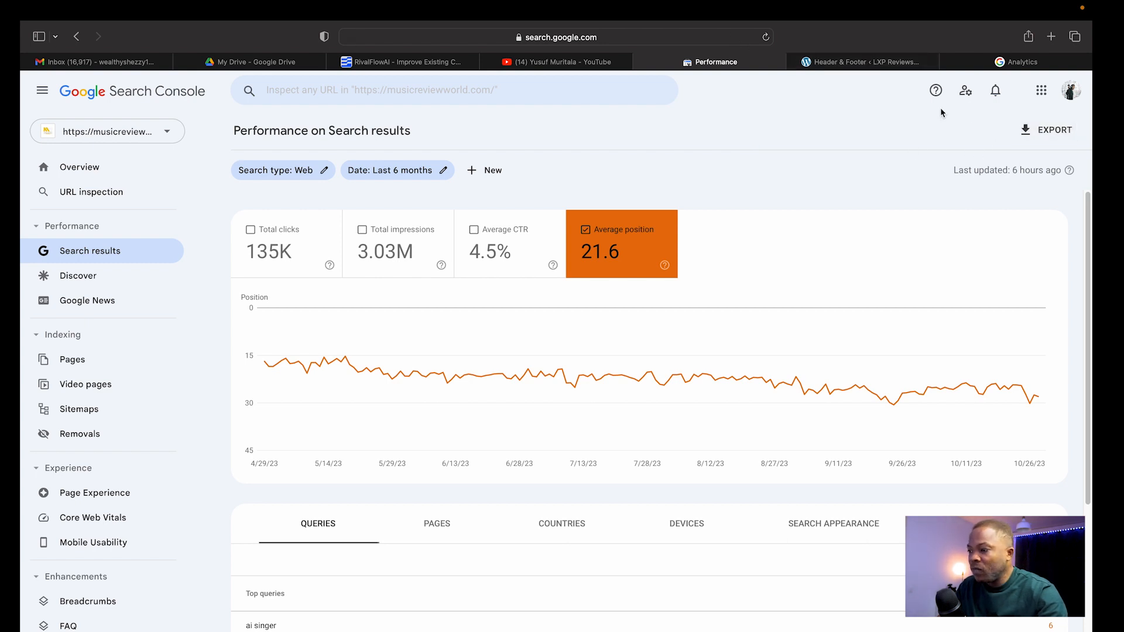
left_click(1014, 65)
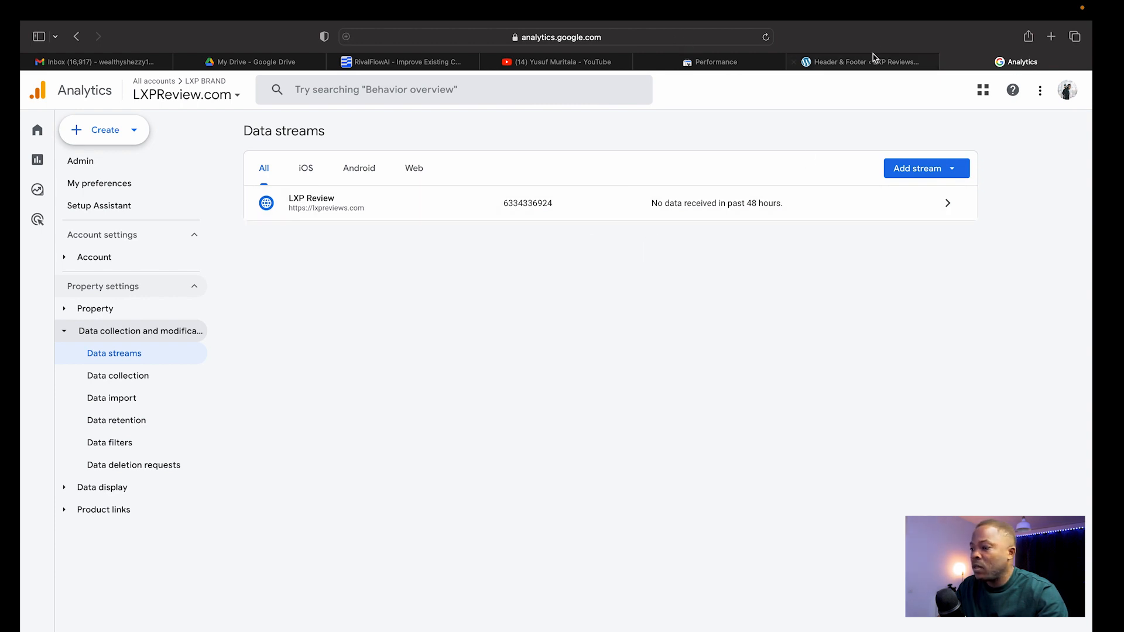
left_click(1051, 36)
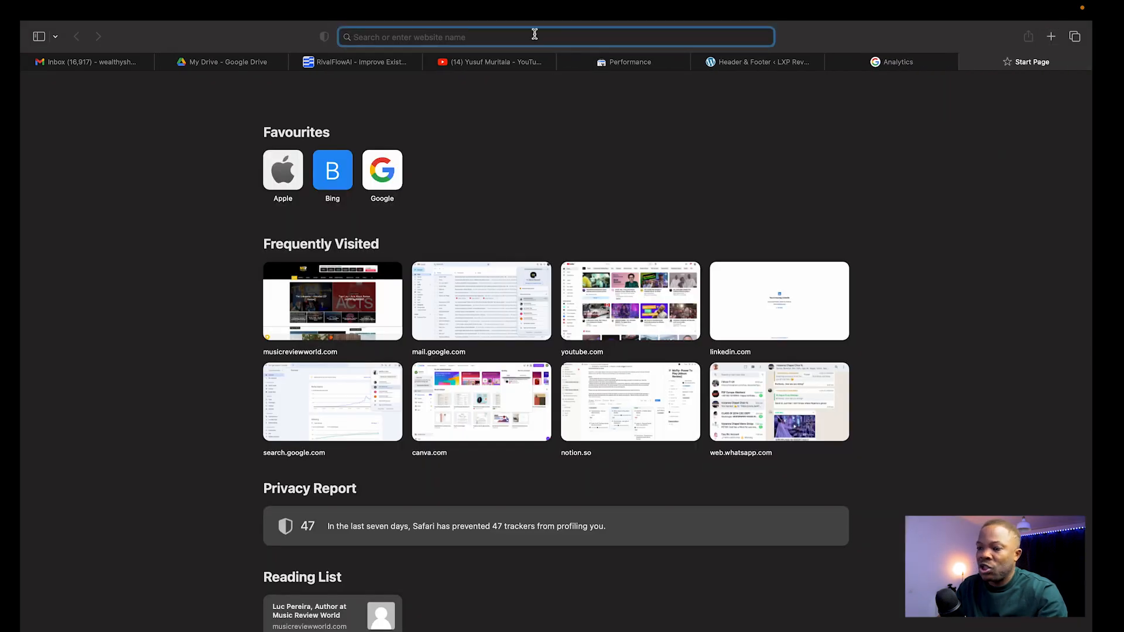
type("s")
key("BackSpace")
type("g")
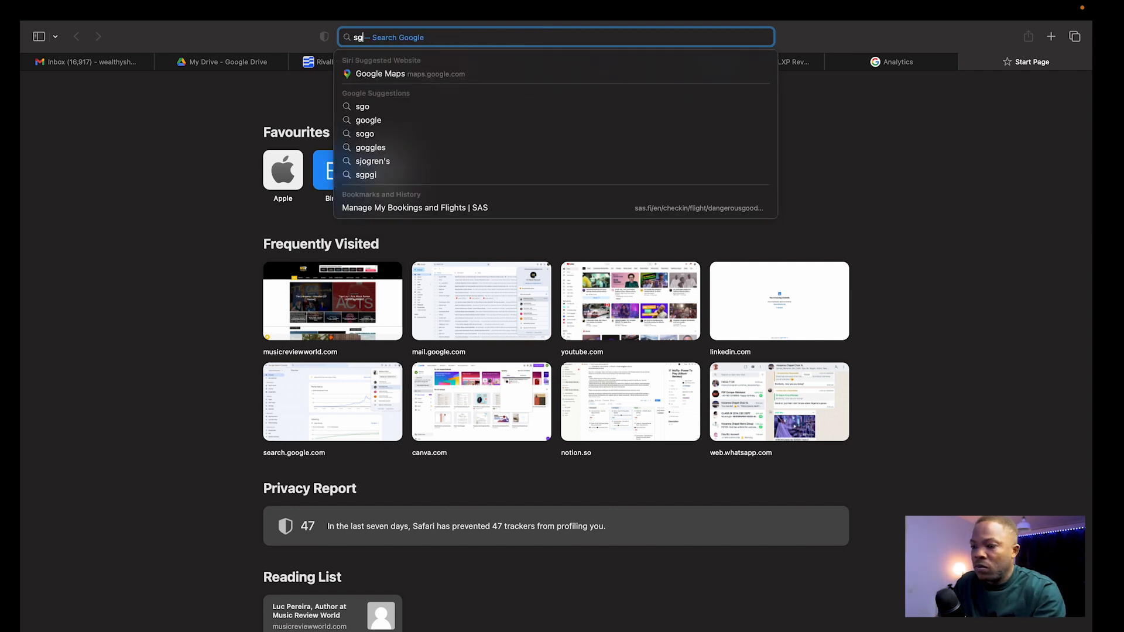
key("BackSpace")
key("BackSpace")
type("googl")
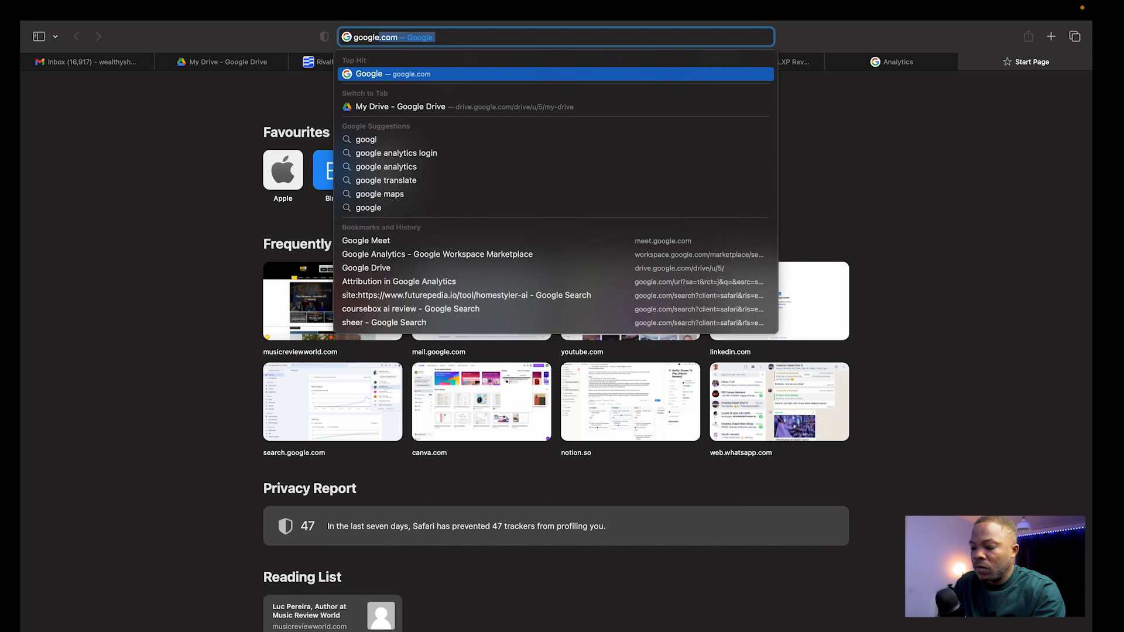
type("e search console")
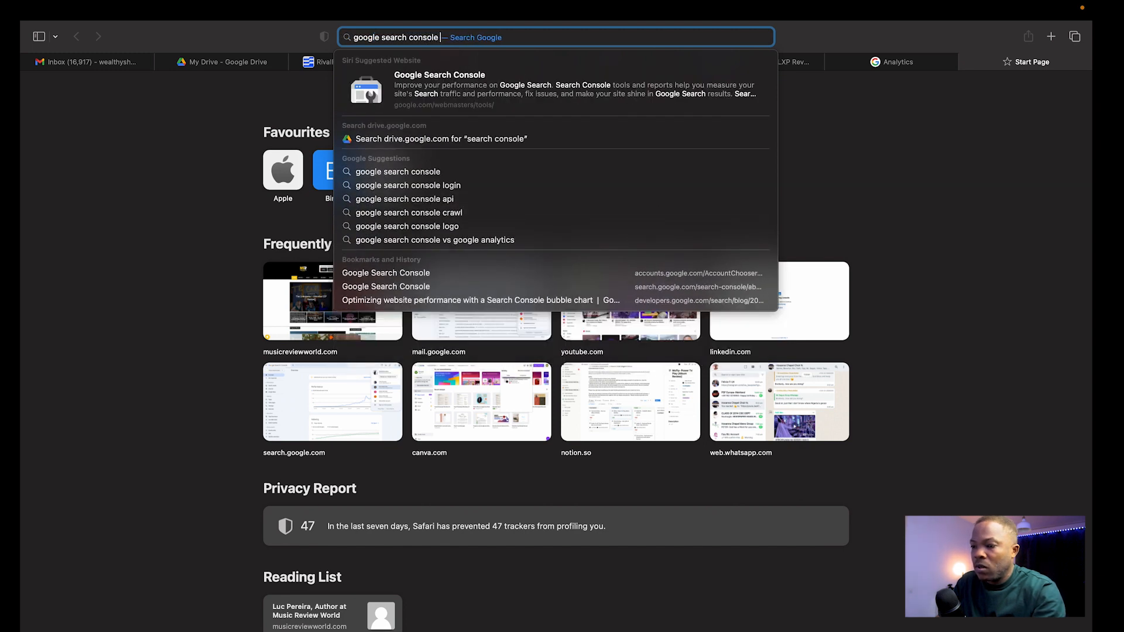
key("Down")
key("Down")
key("Down")
key("Down")
key("Return")
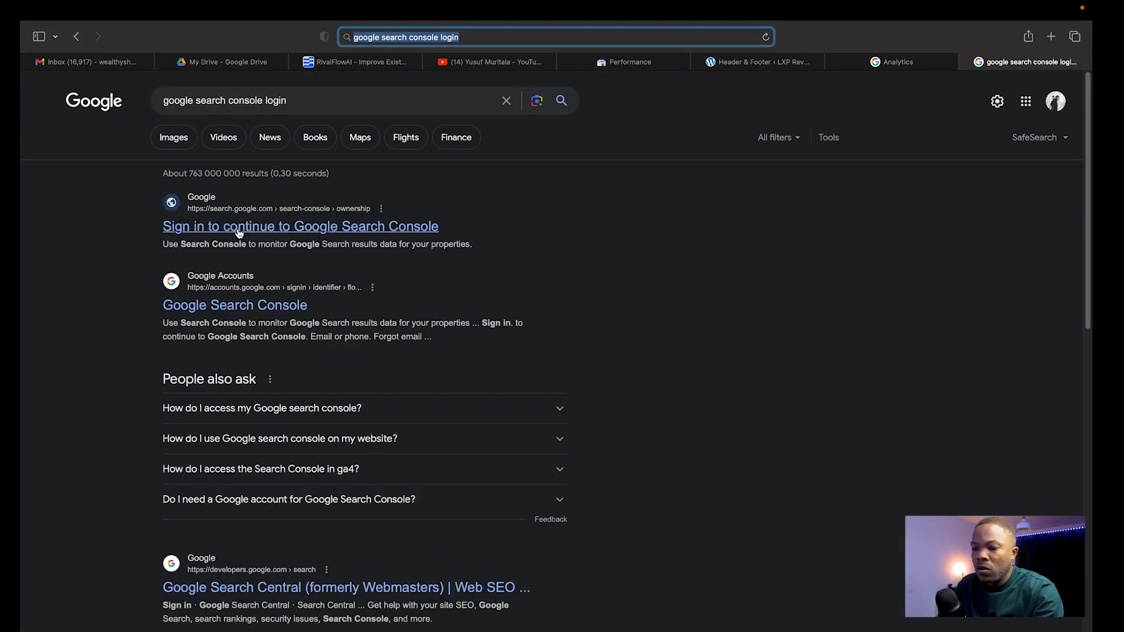
left_click(239, 232)
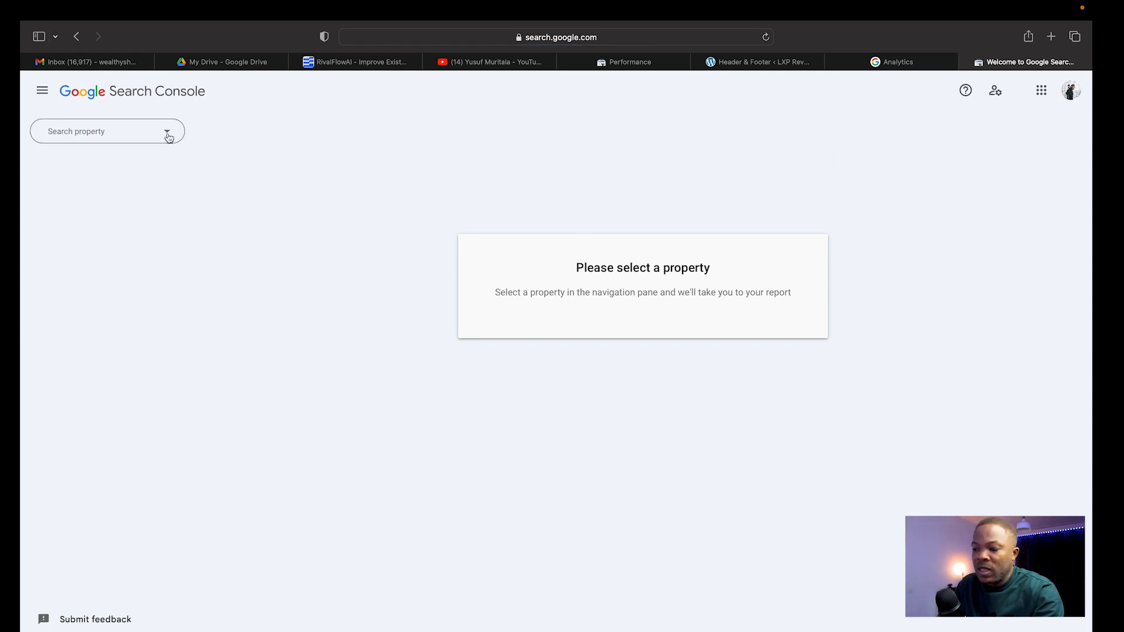
left_click(140, 134)
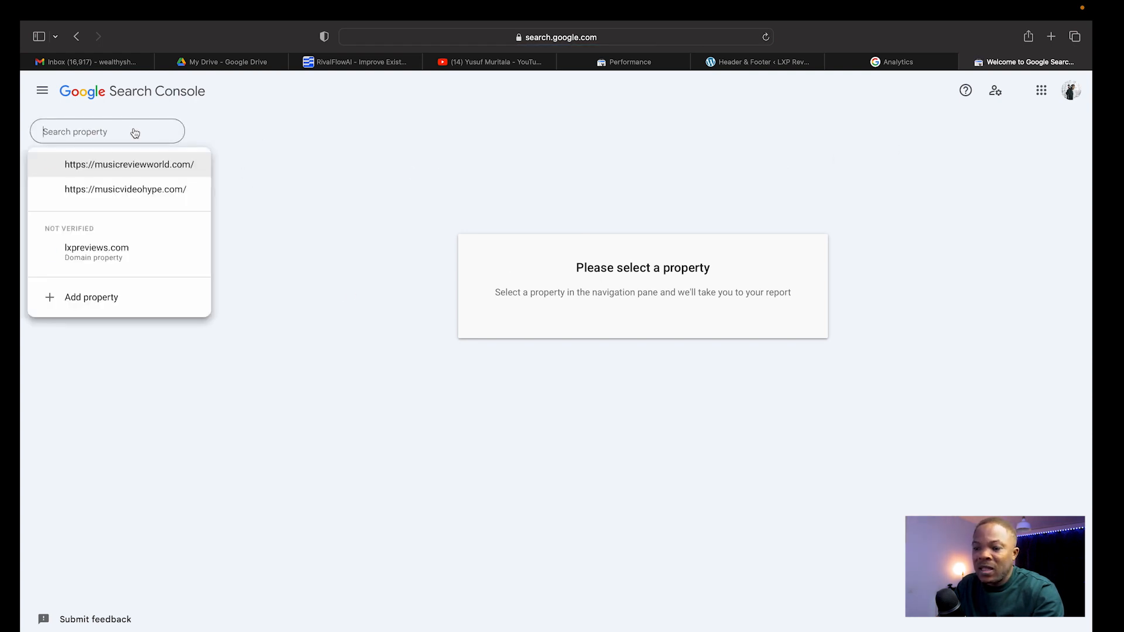
left_click(92, 168)
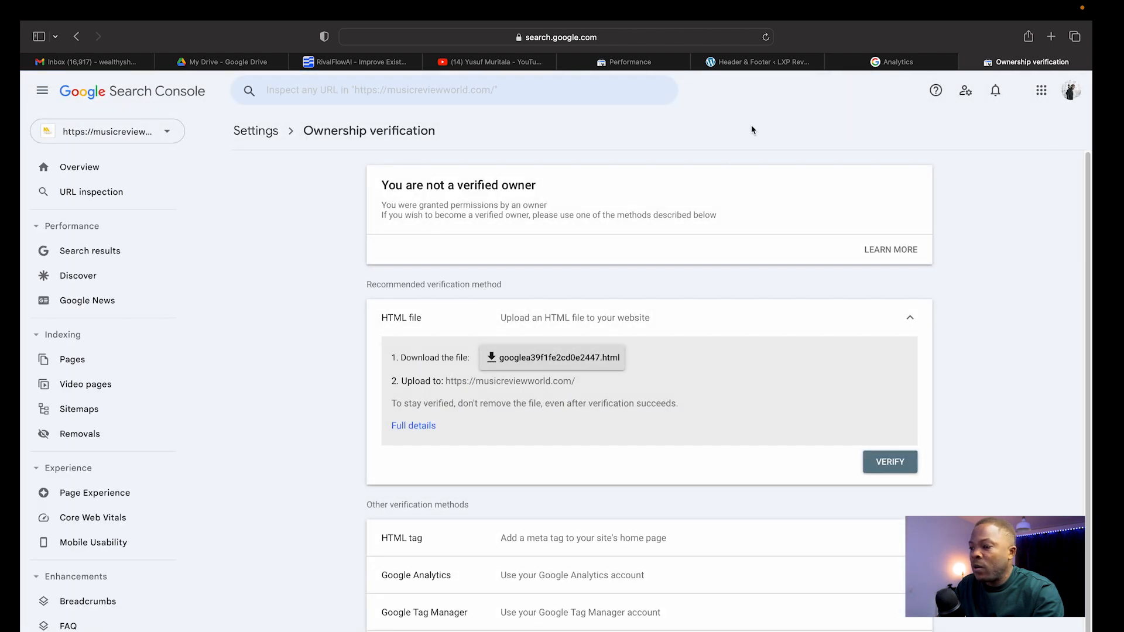
left_click(89, 174)
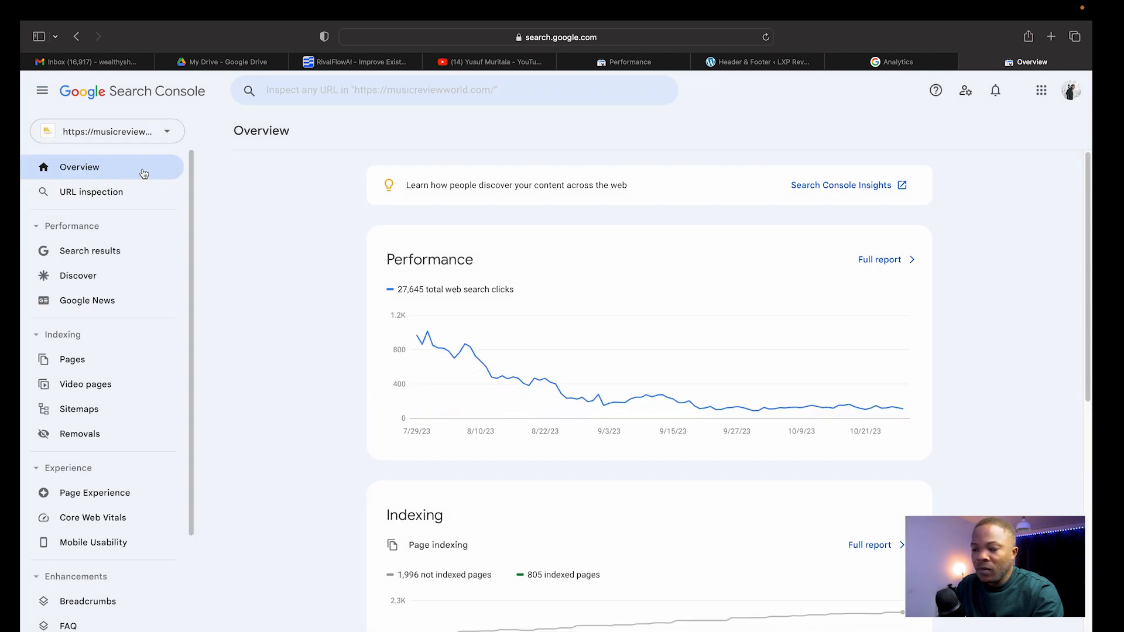
left_click(121, 141)
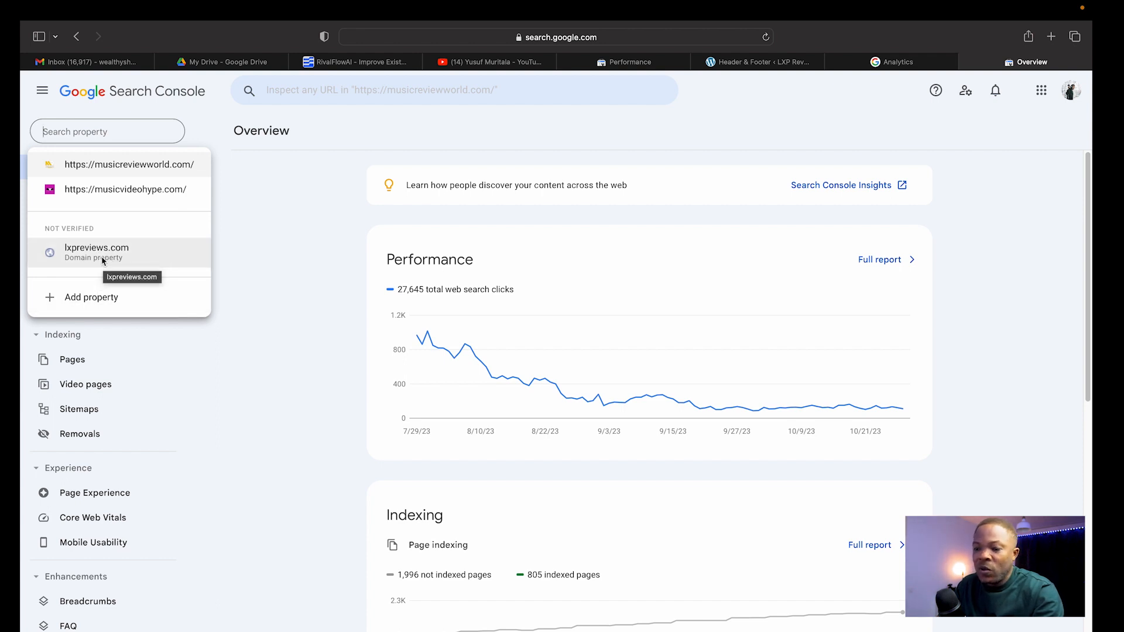
left_click(87, 300)
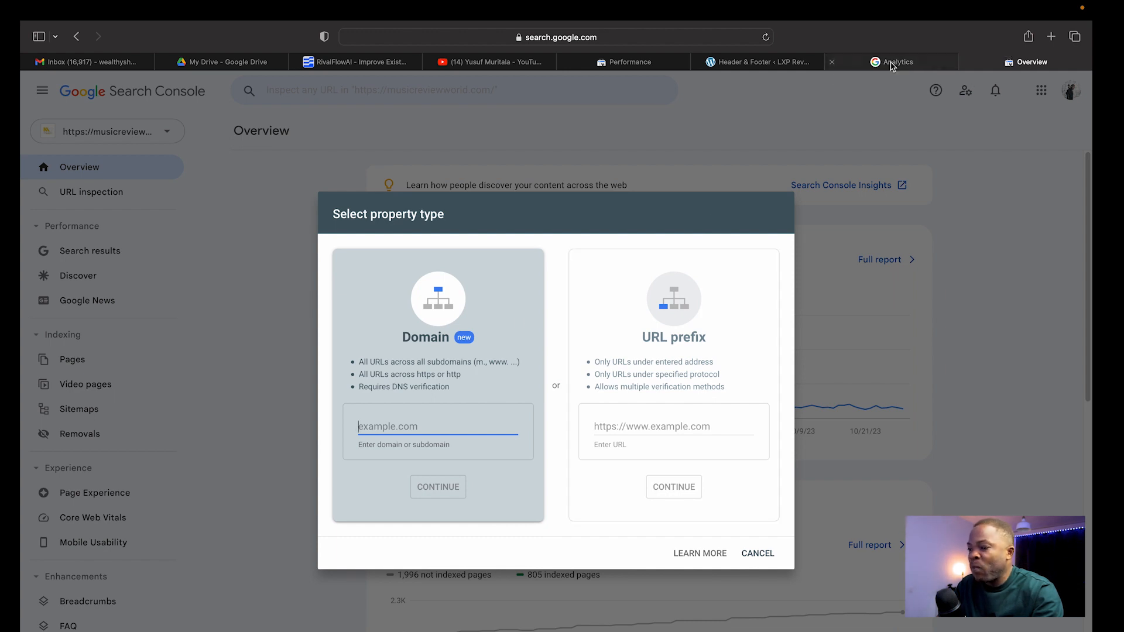
left_click(748, 65)
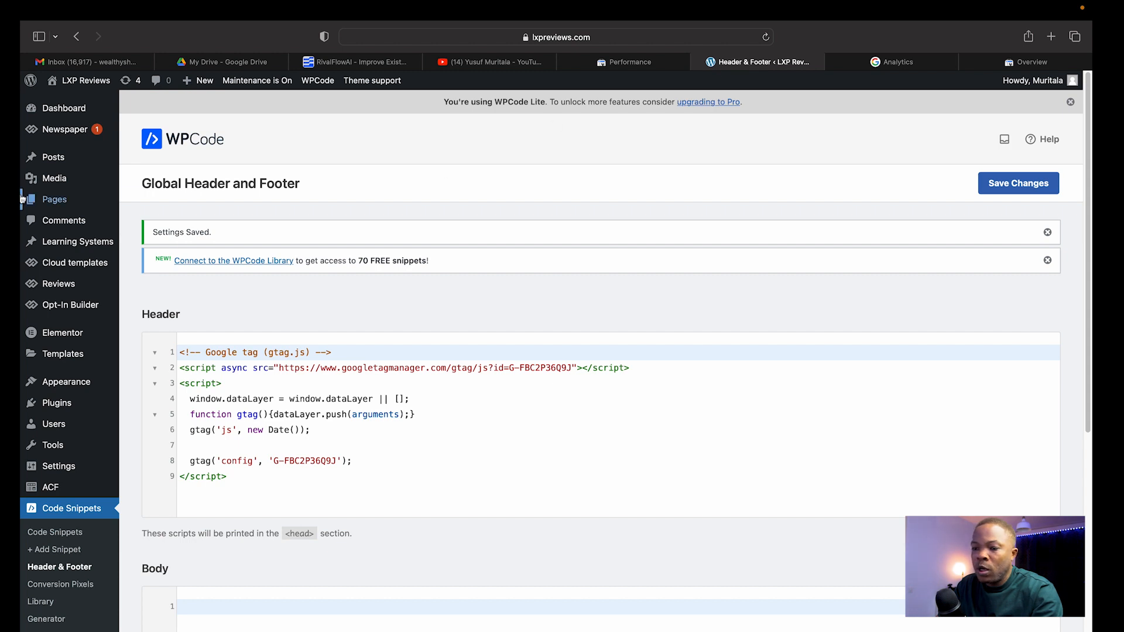
left_click(58, 108)
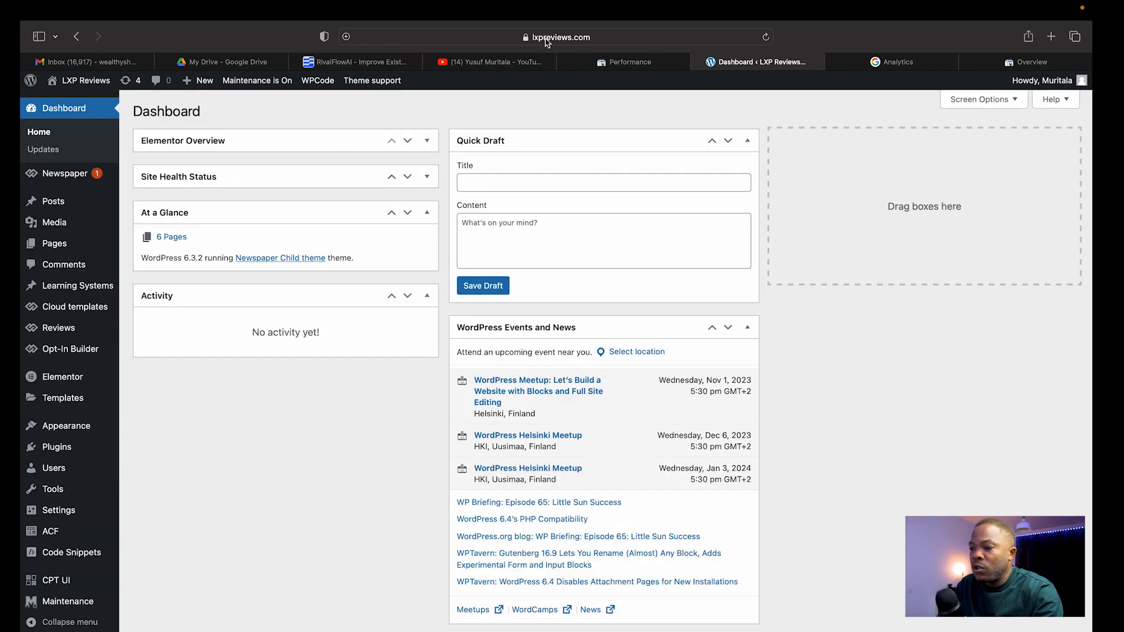
left_click(544, 41)
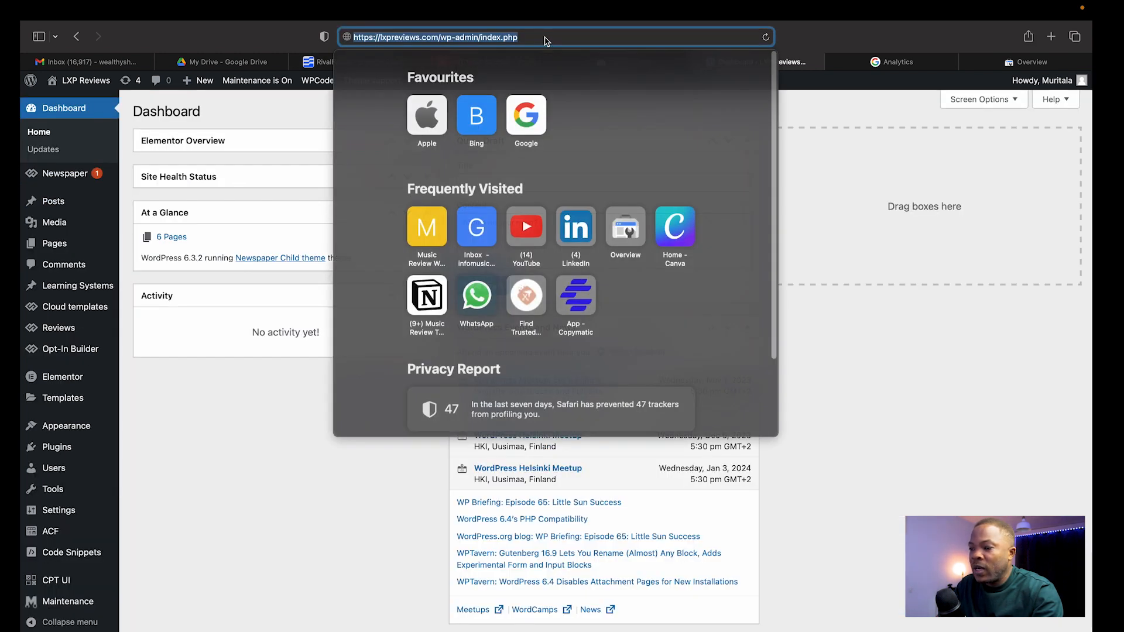
left_click(501, 38)
left_click_drag(441, 38, 350, 39)
key("super+c")
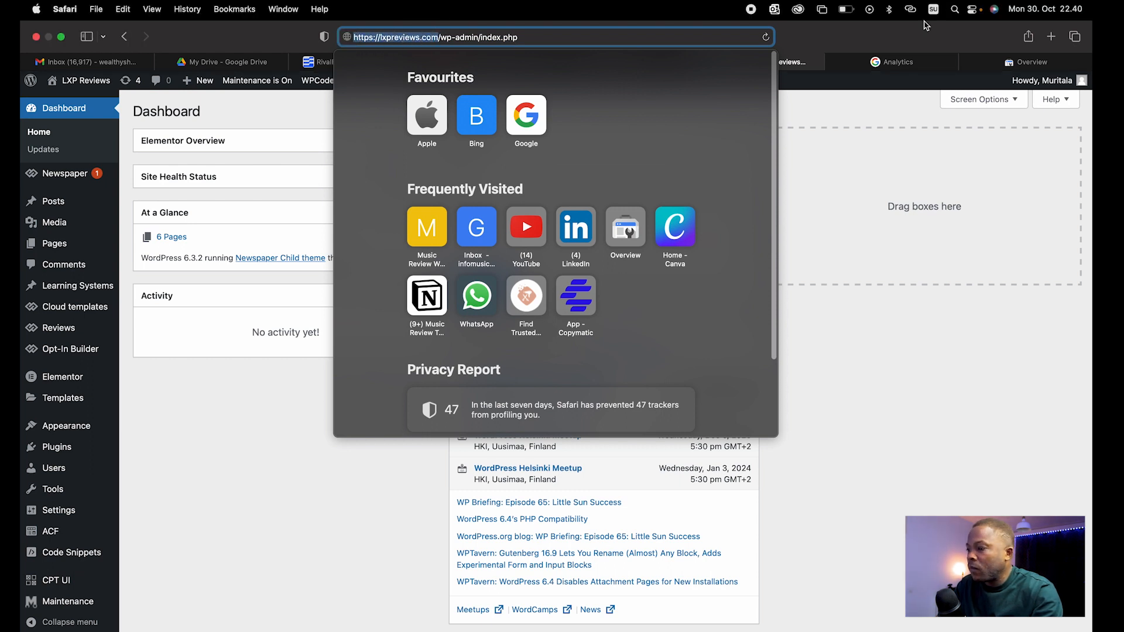
left_click(906, 41)
left_click(899, 63)
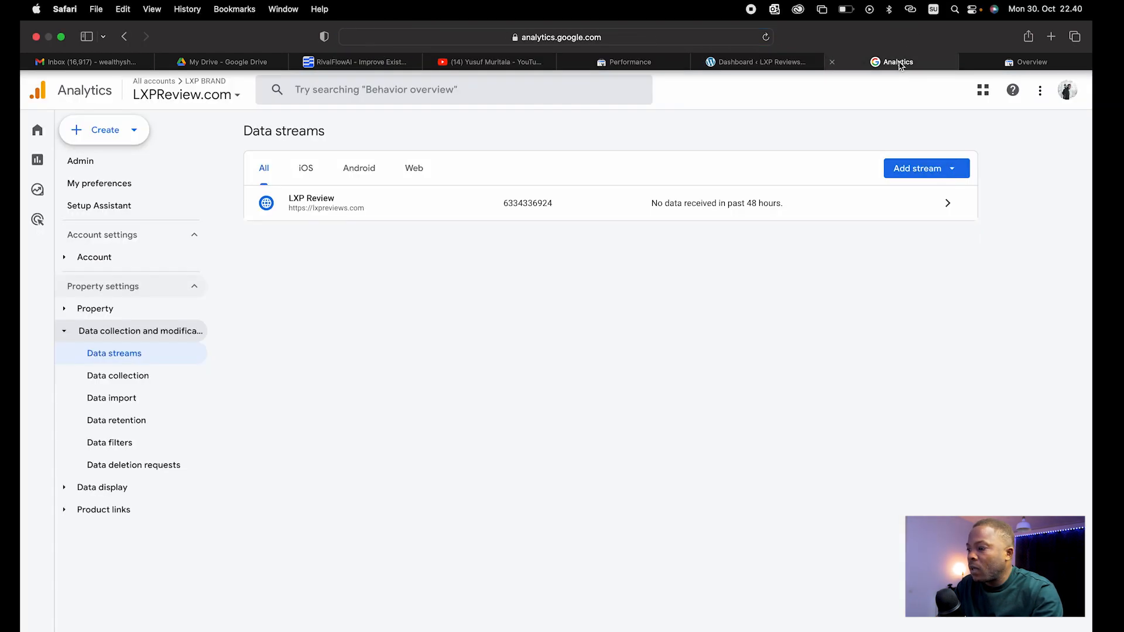
left_click(1030, 63)
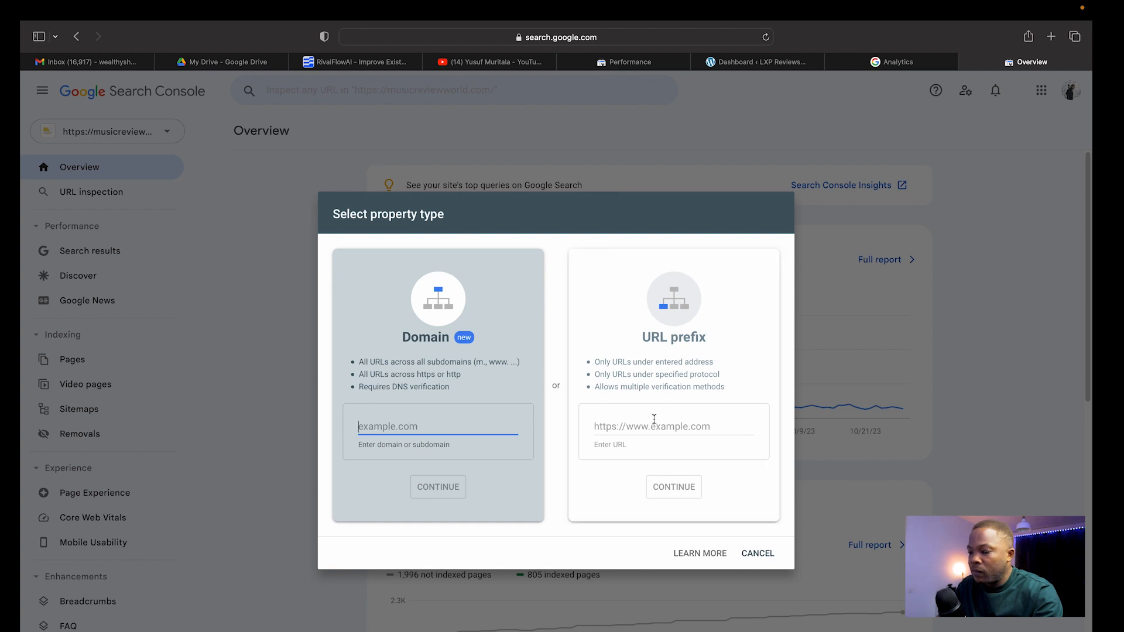
left_click(633, 422)
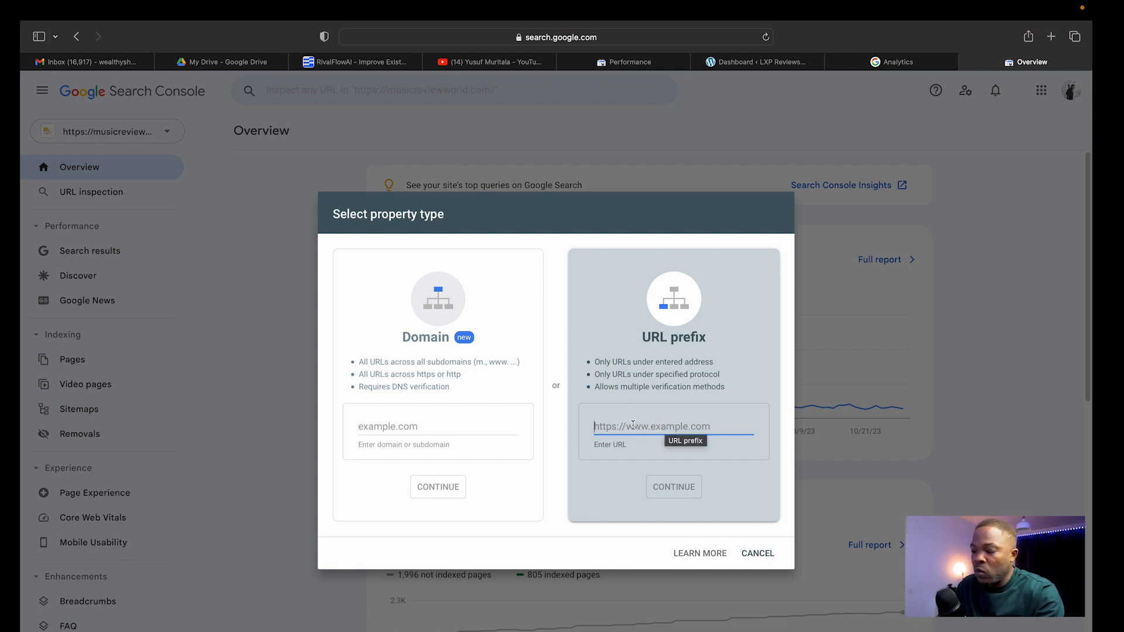
key("super+v")
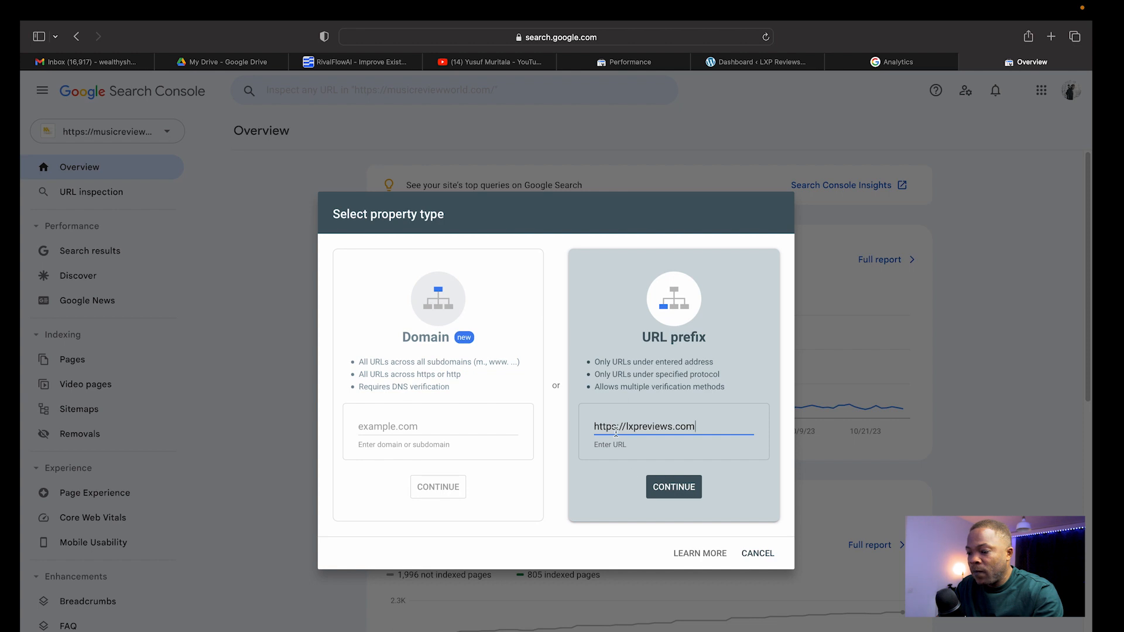
left_click(676, 494)
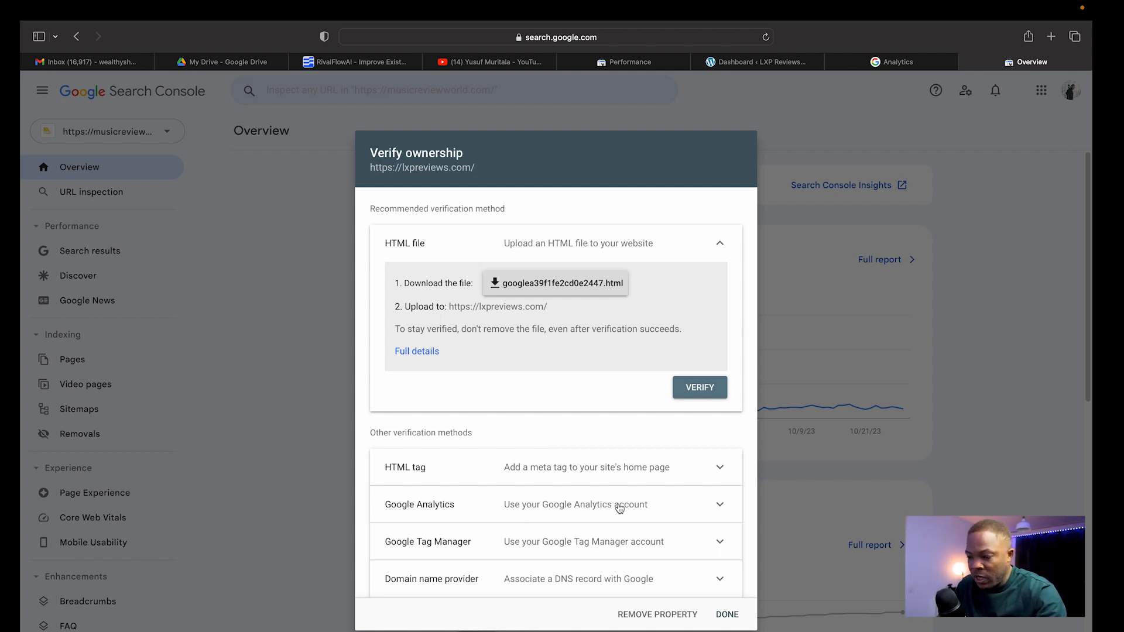
left_click(719, 505)
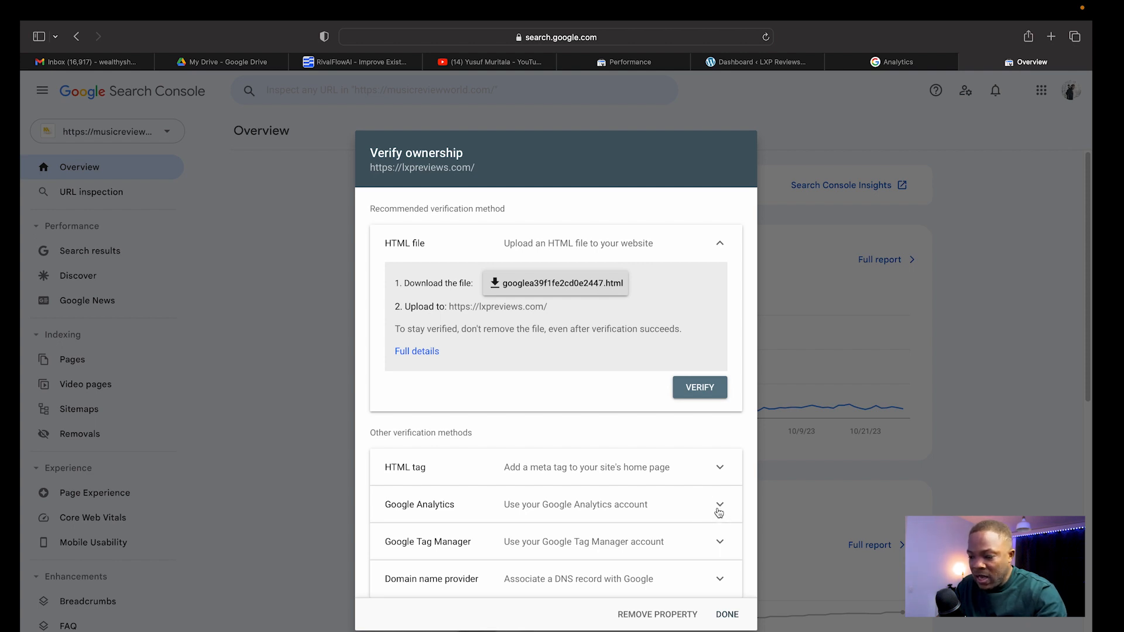
scroll(603, 515, "down", 3)
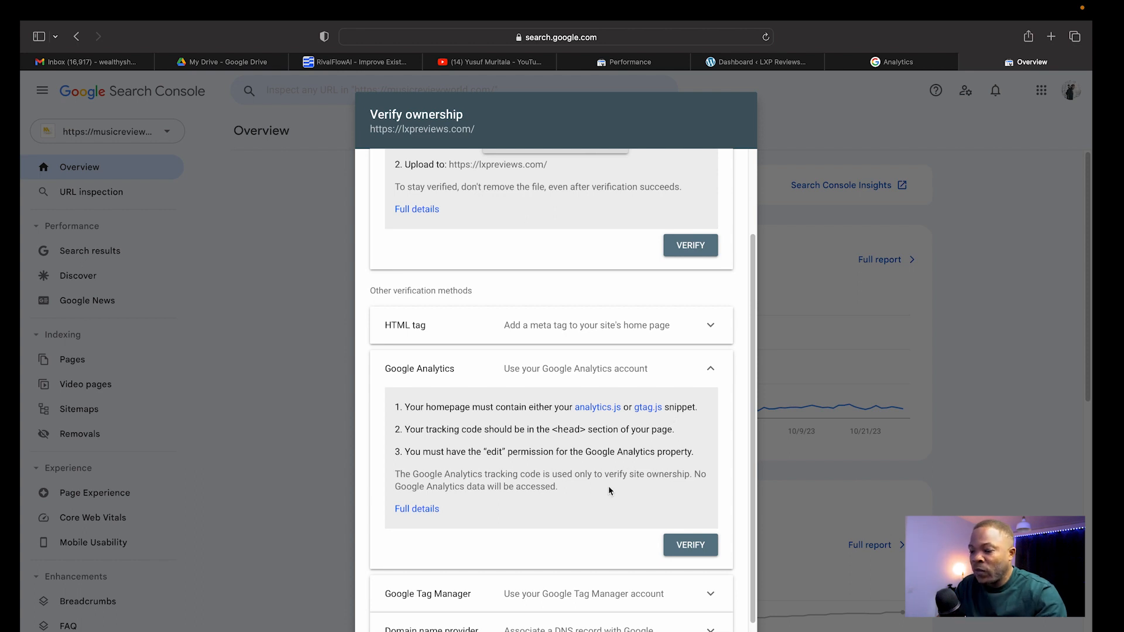
left_click(689, 550)
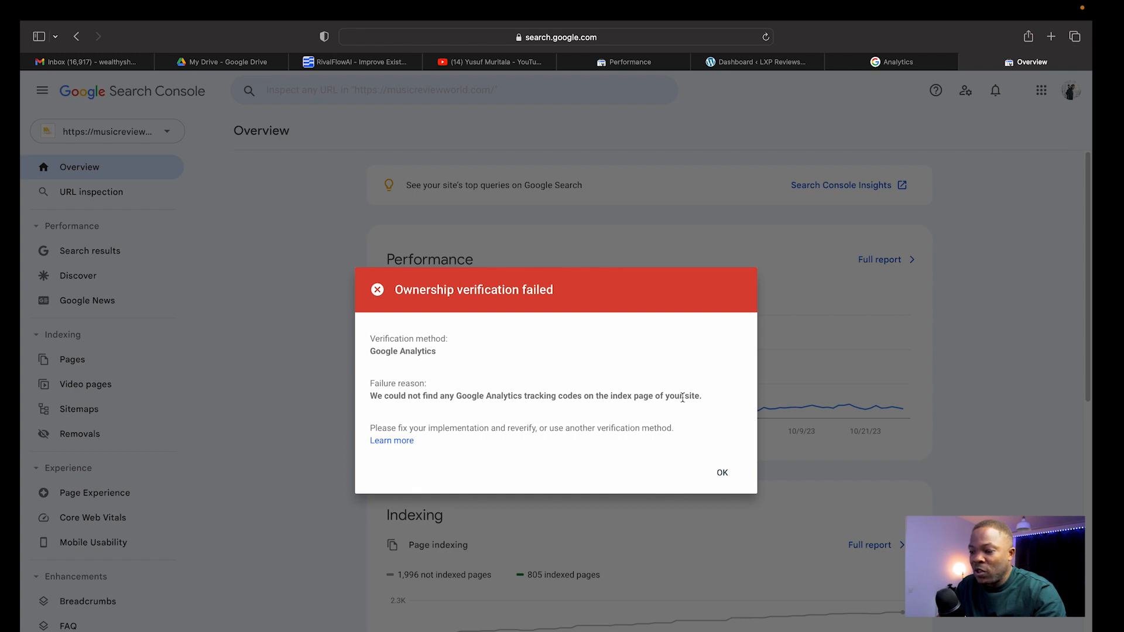
left_click(723, 473)
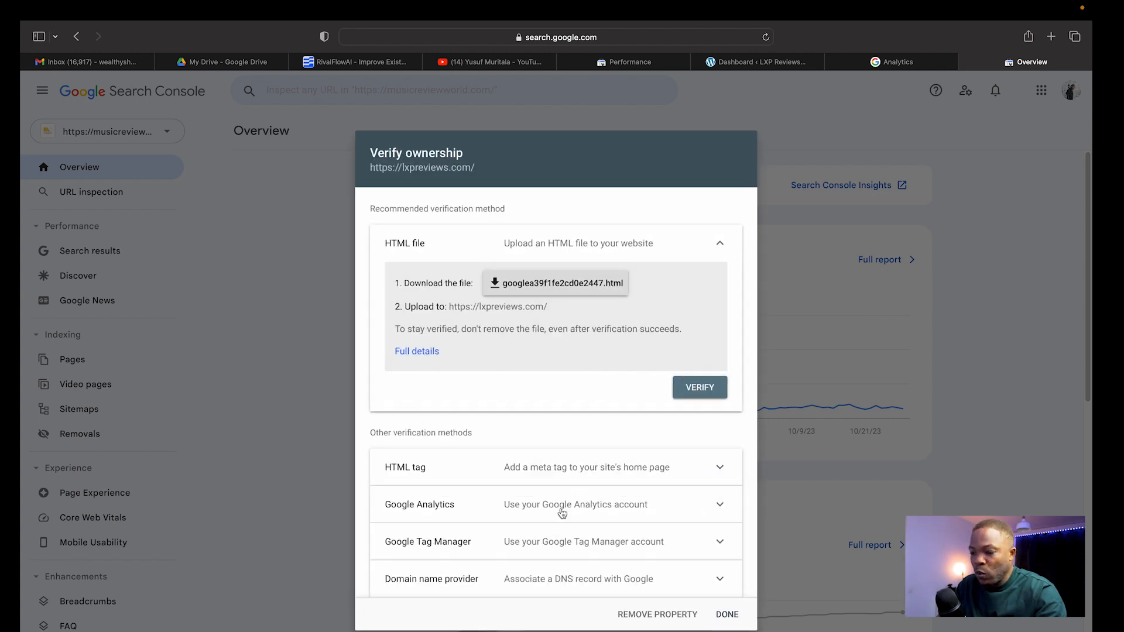
left_click(727, 614)
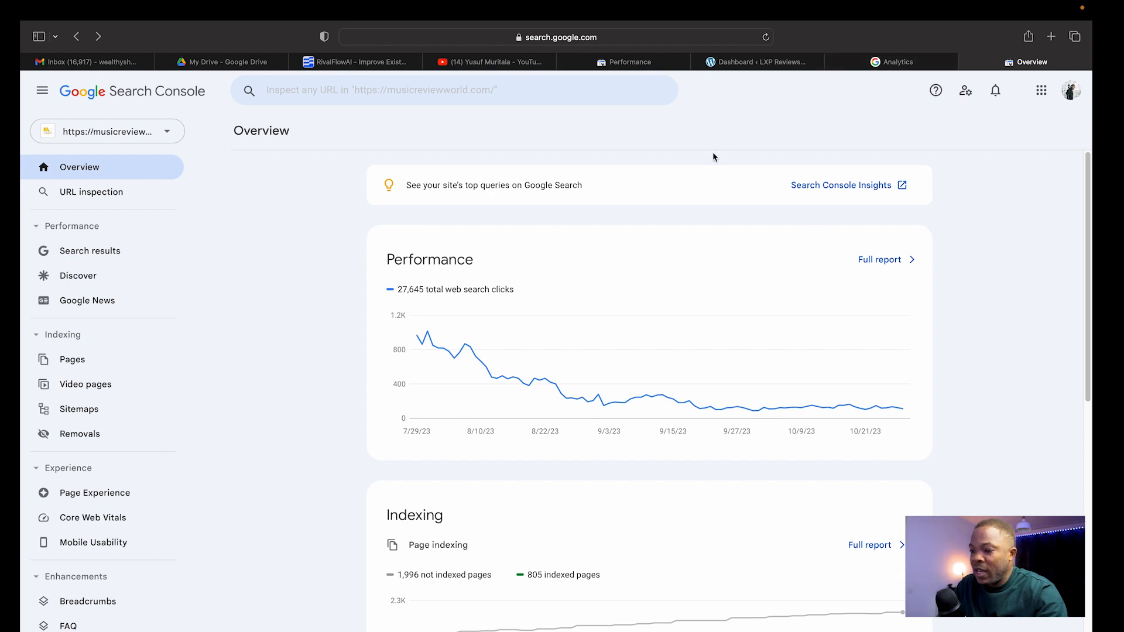
Switch to Analytics, open the LXP Review web stream's details and check its connected site tags
left_click(885, 61)
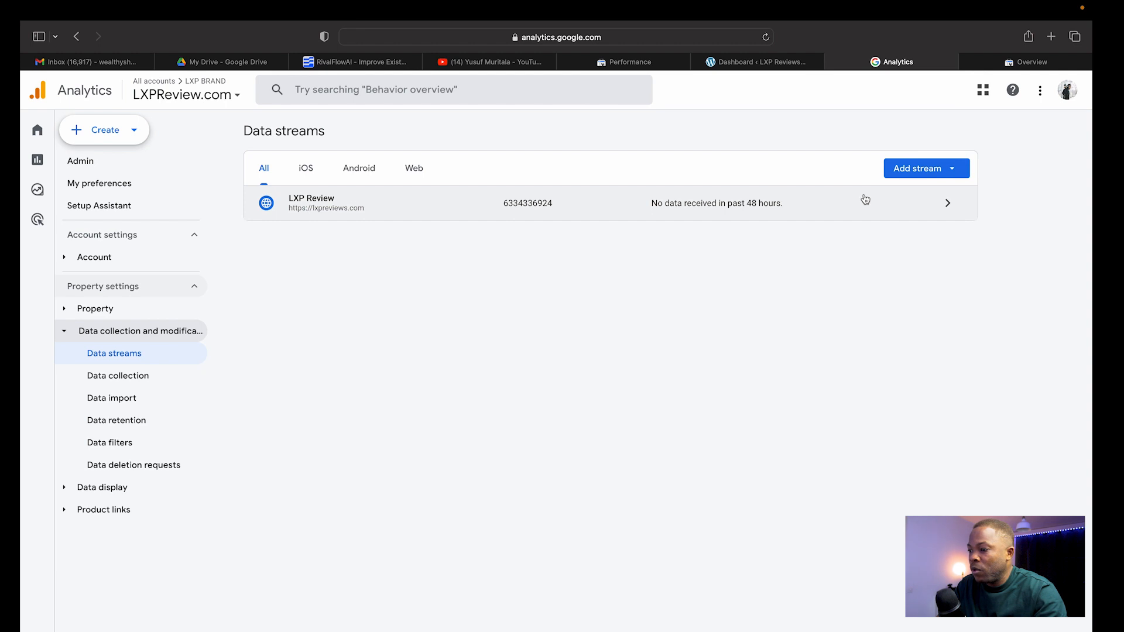
left_click(934, 212)
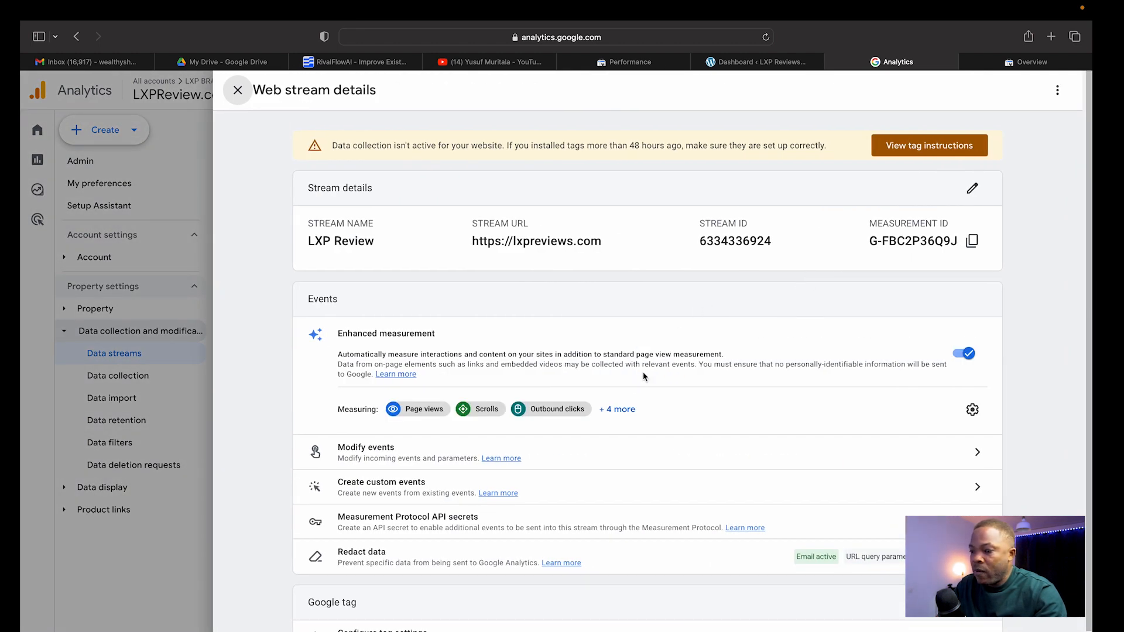
scroll(663, 352, "down", 3)
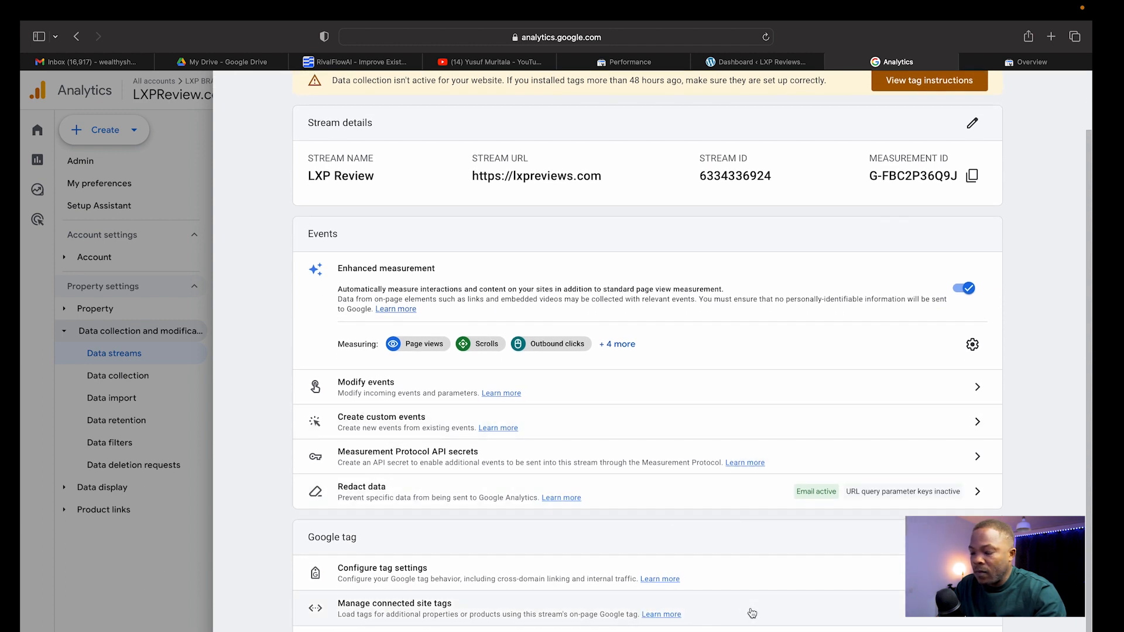
left_click(794, 612)
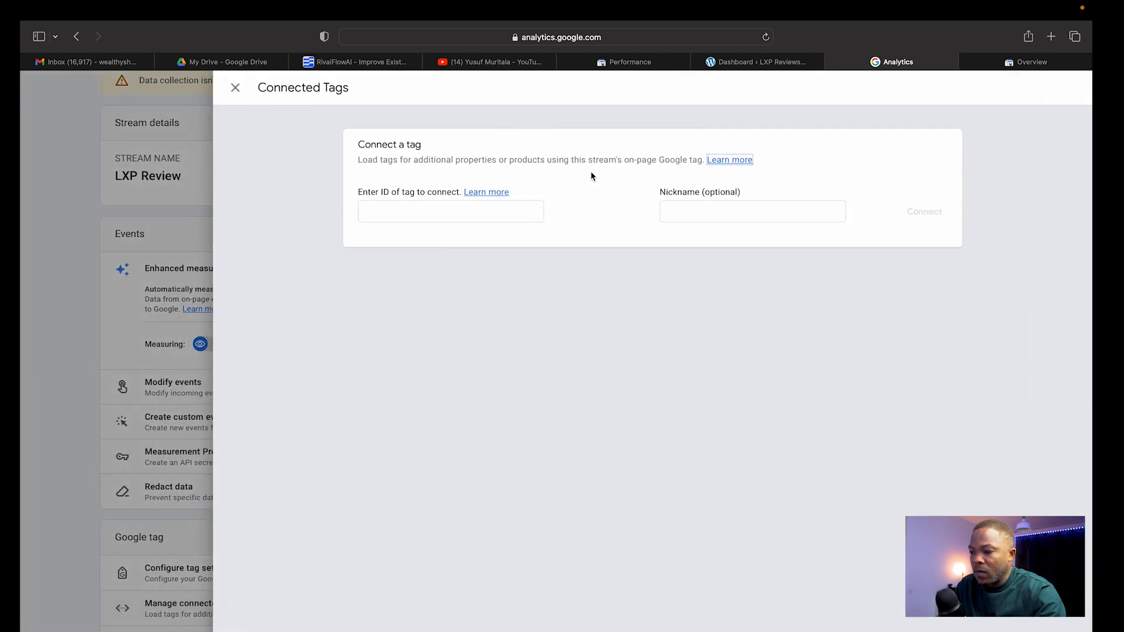
left_click(235, 87)
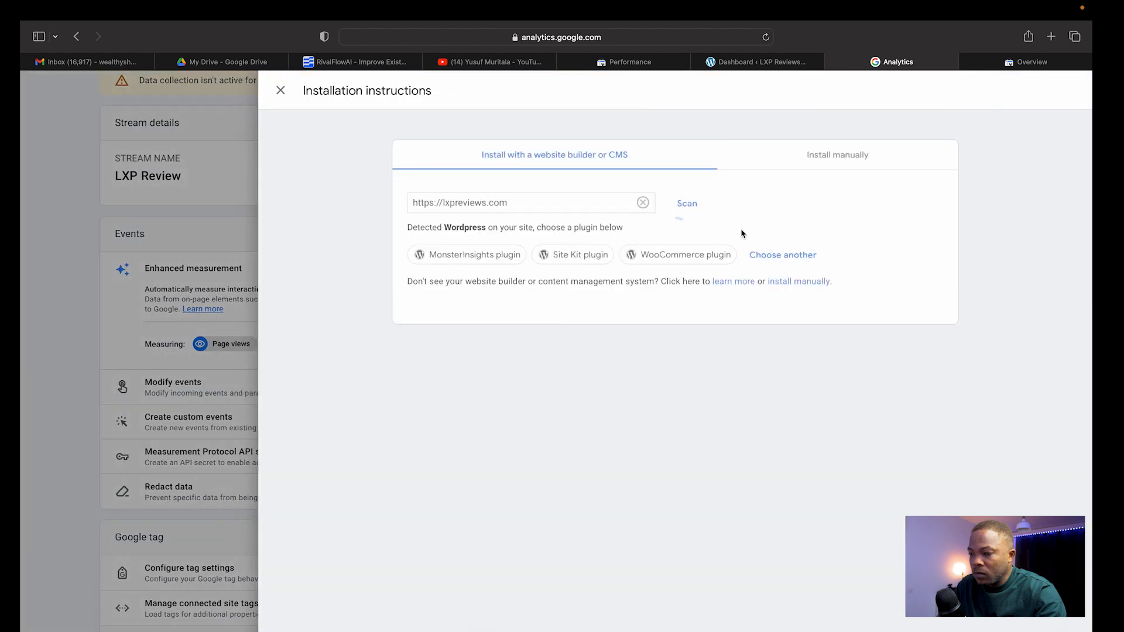
Compare the tag installation instructions for manual installation with those for a website builder or CMS
left_click(833, 156)
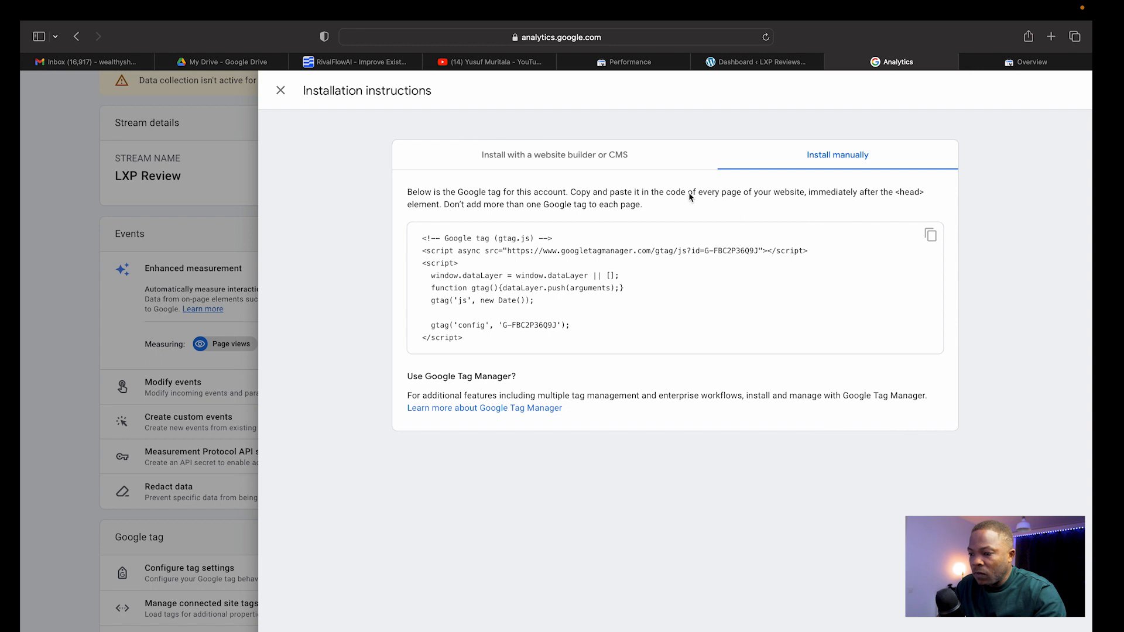
left_click(580, 157)
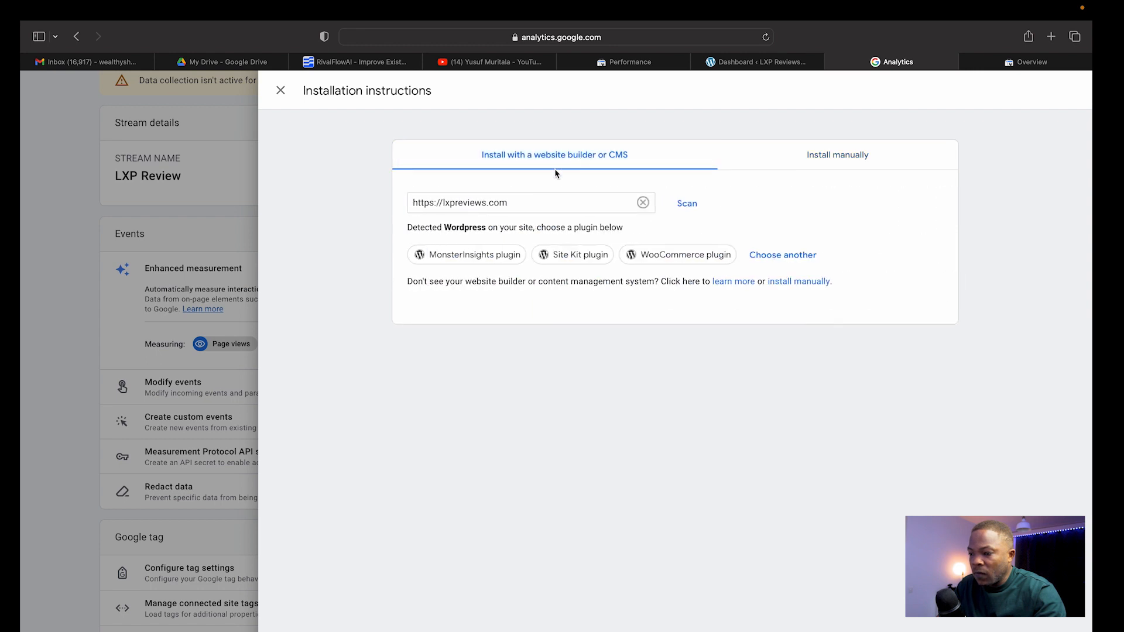
left_click(834, 155)
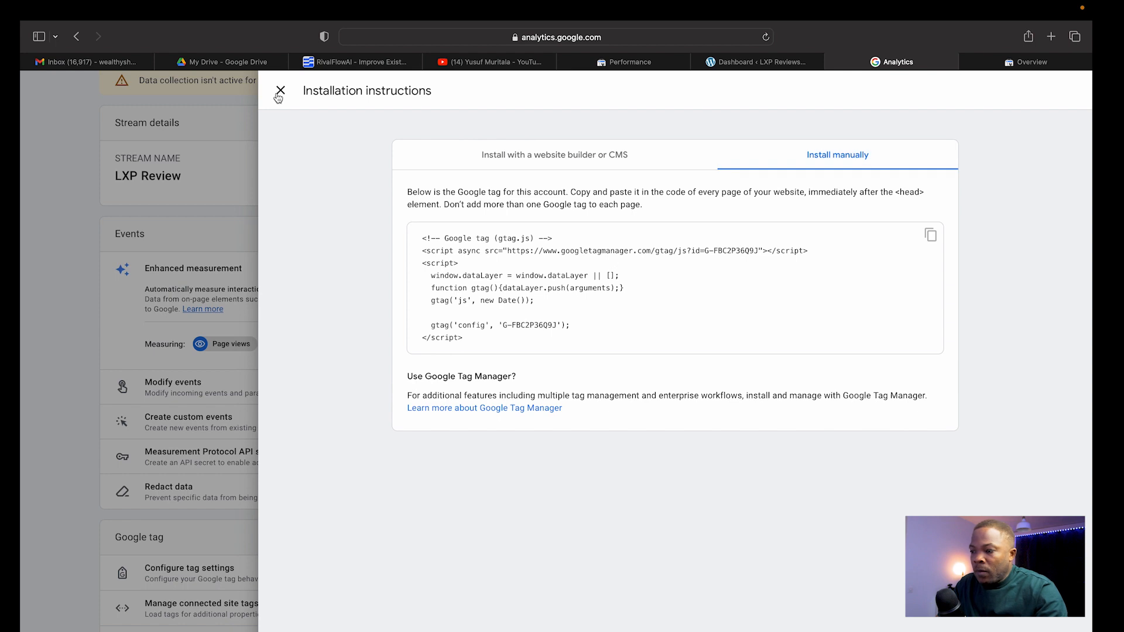
Recheck the tag installation instructions for the LXP Review stream, then close them and the web stream details
left_click(280, 92)
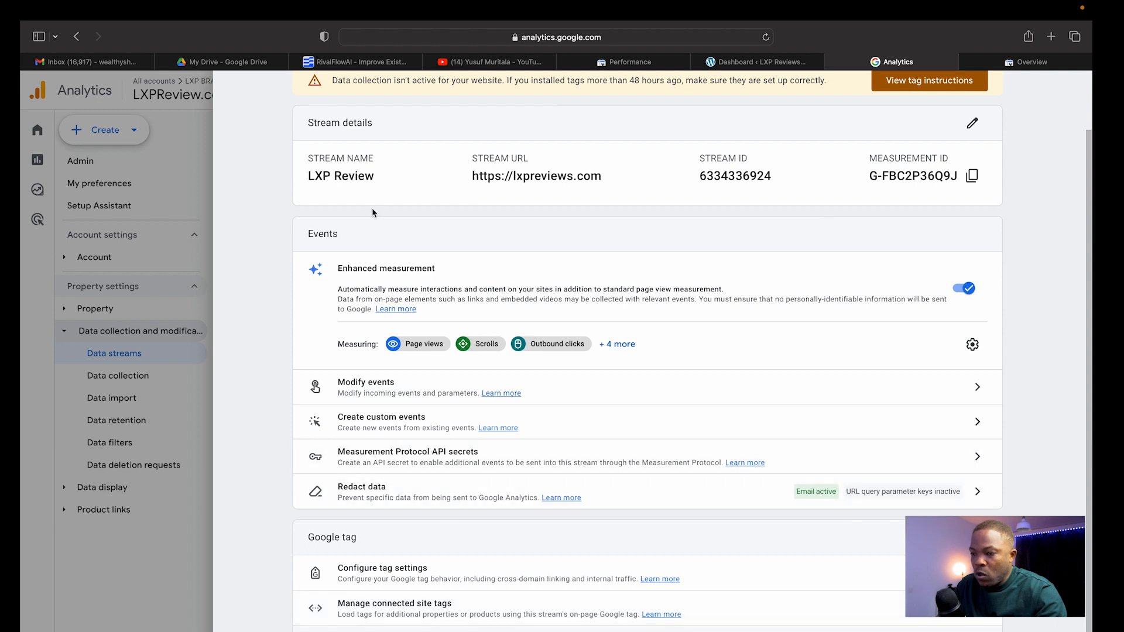
scroll(532, 227, "up", 2)
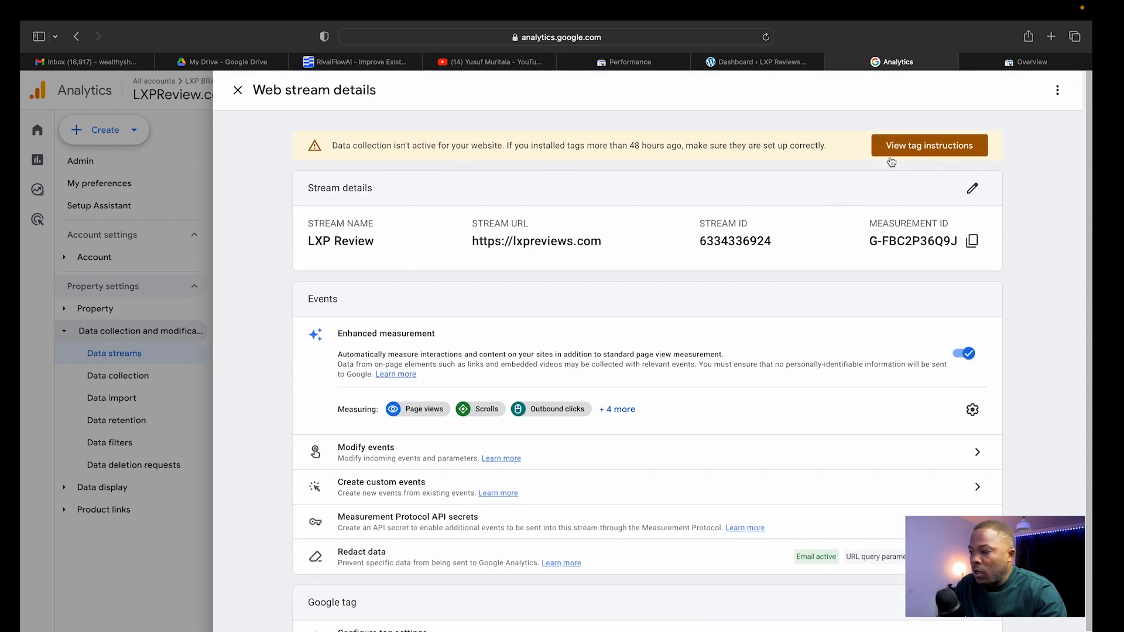
left_click(898, 146)
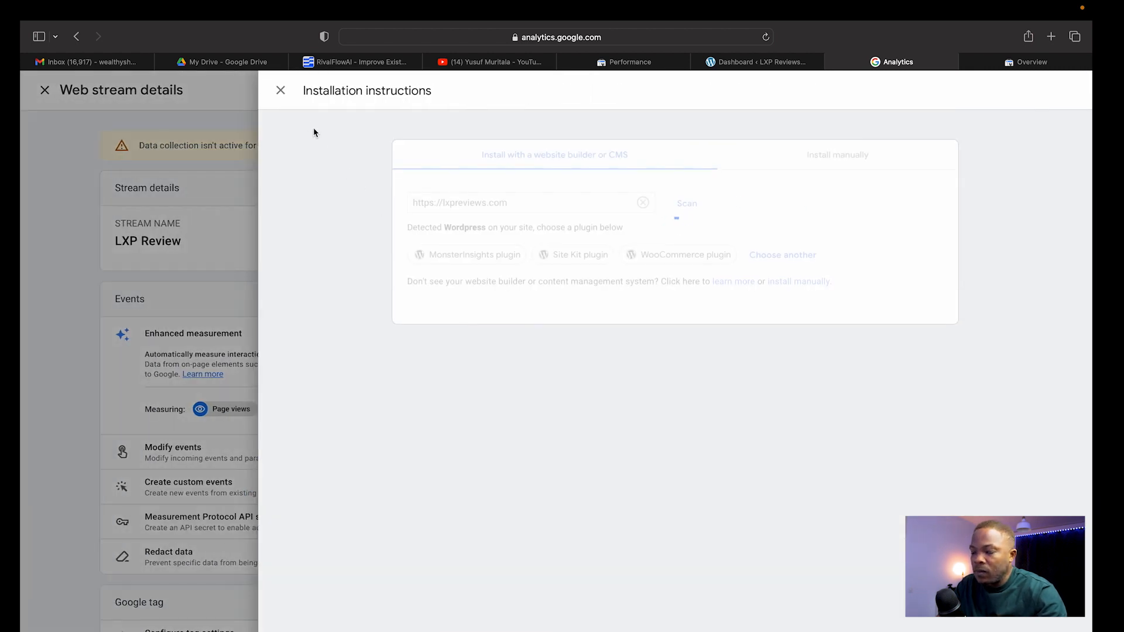
left_click(281, 90)
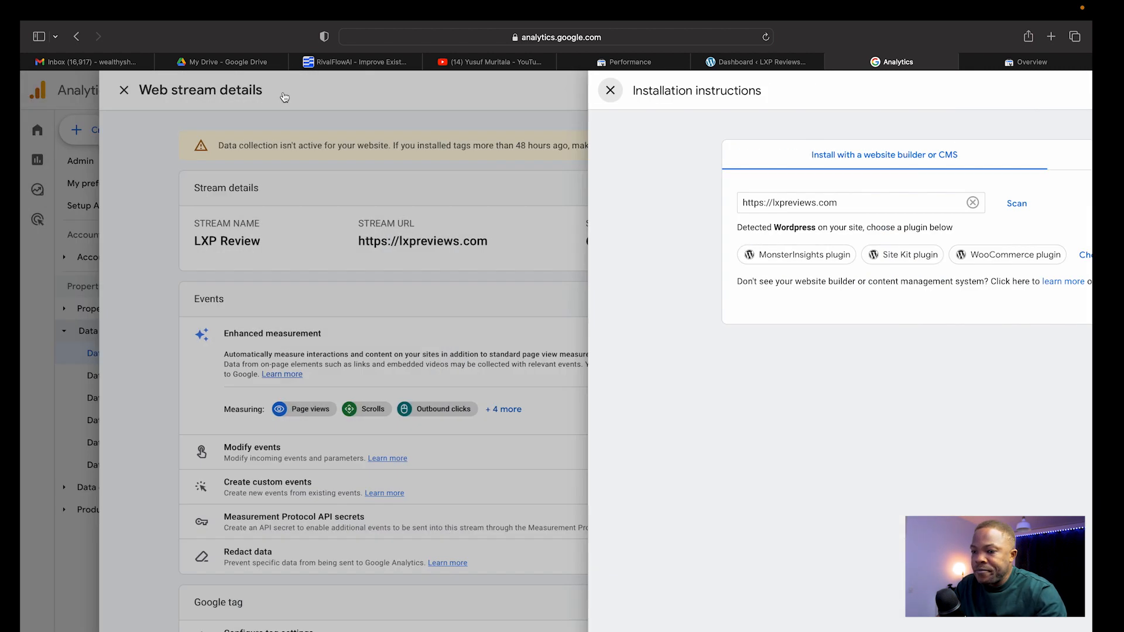
left_click(233, 90)
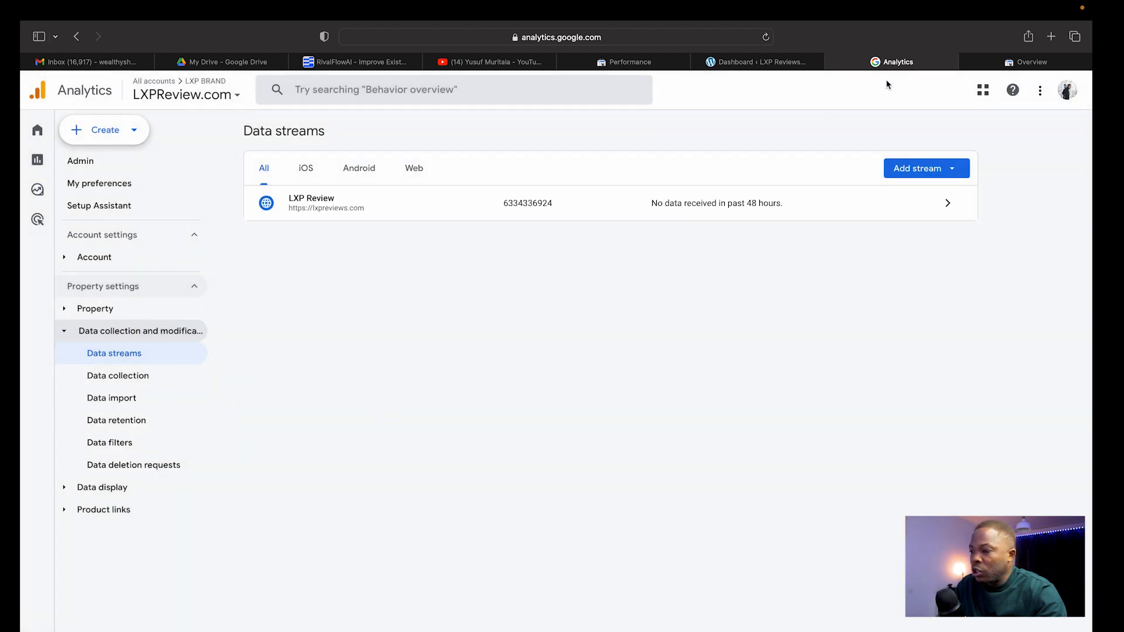
left_click(1030, 63)
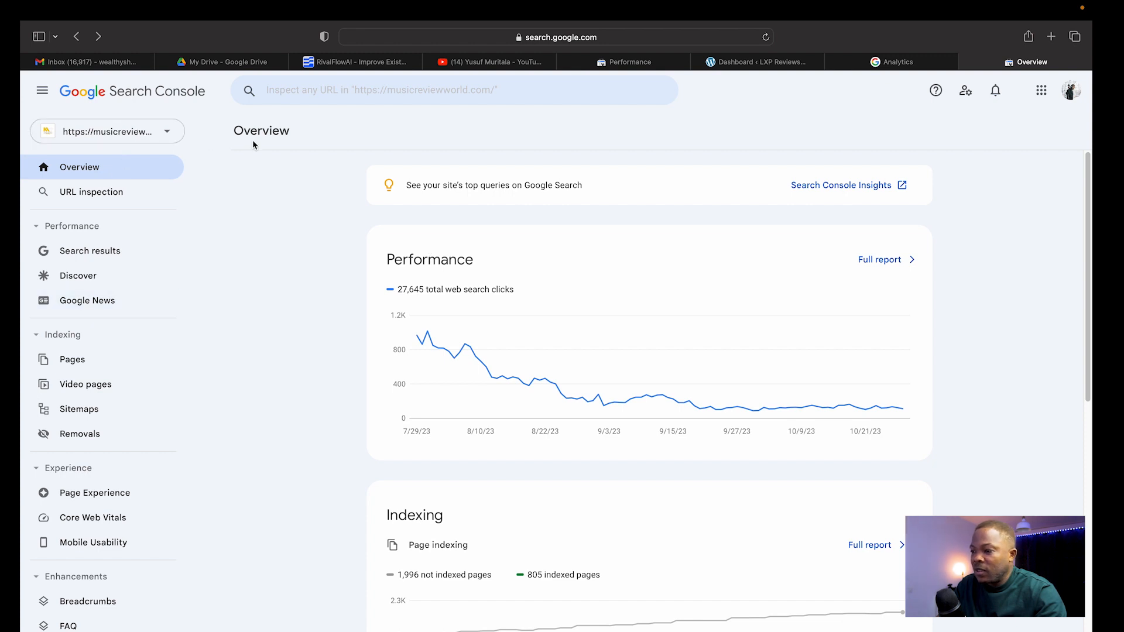
left_click(624, 62)
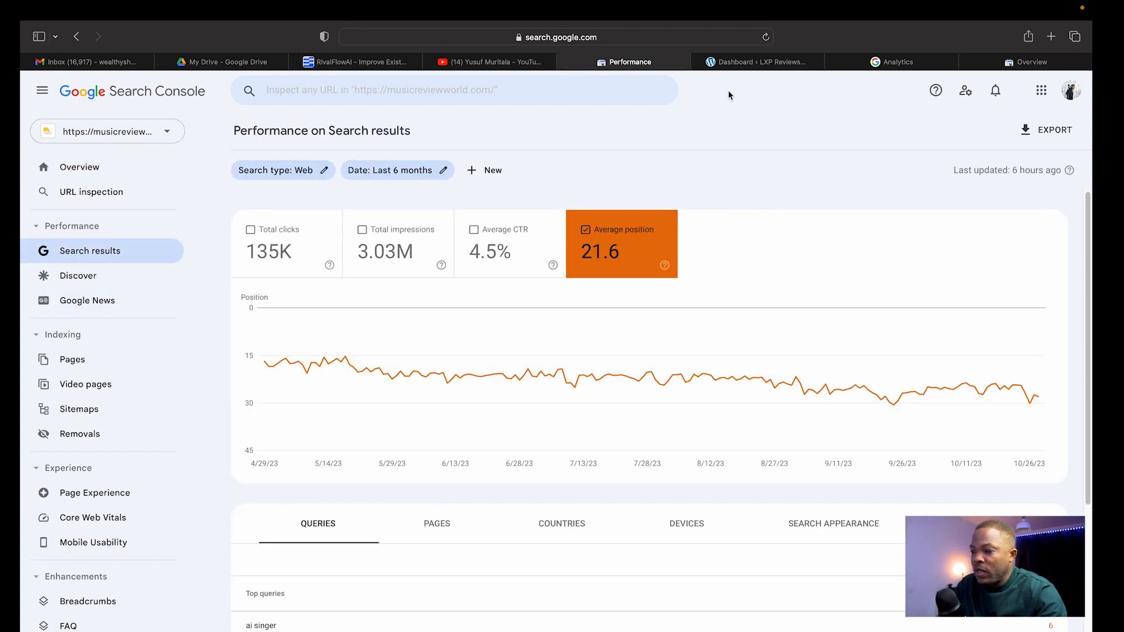
left_click(741, 65)
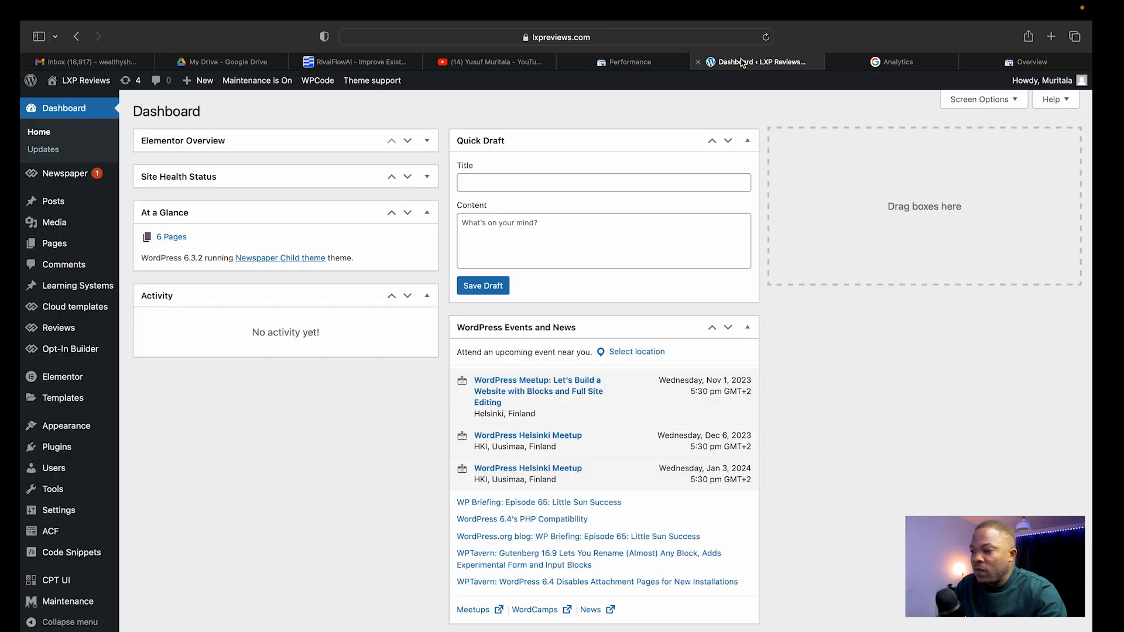
left_click(976, 62)
left_click(133, 133)
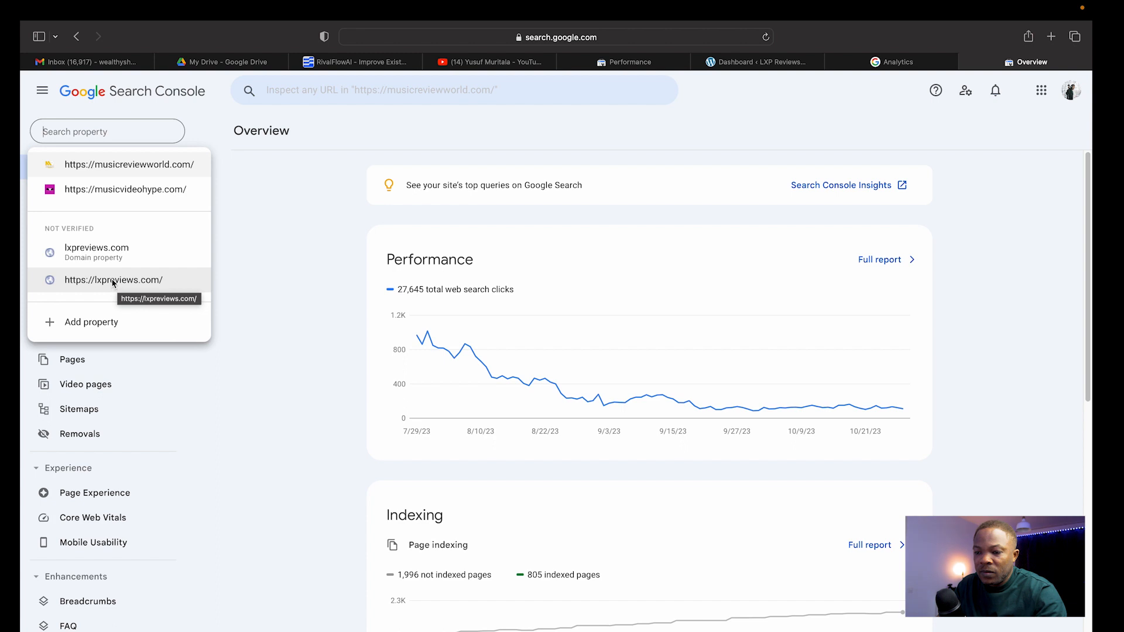
left_click(113, 281)
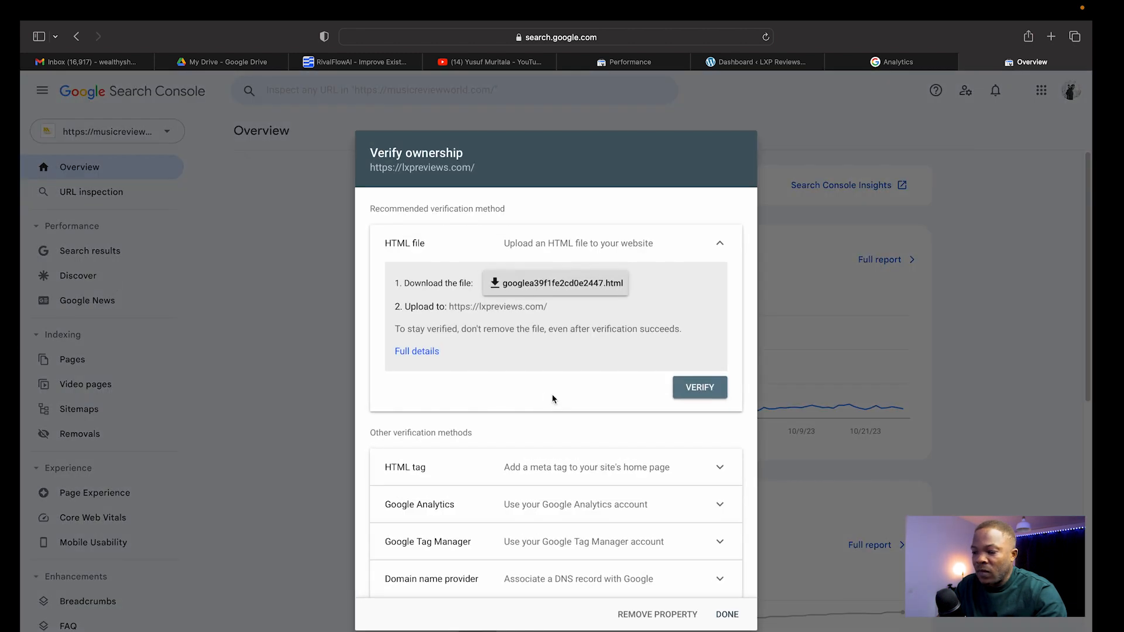
left_click(647, 504)
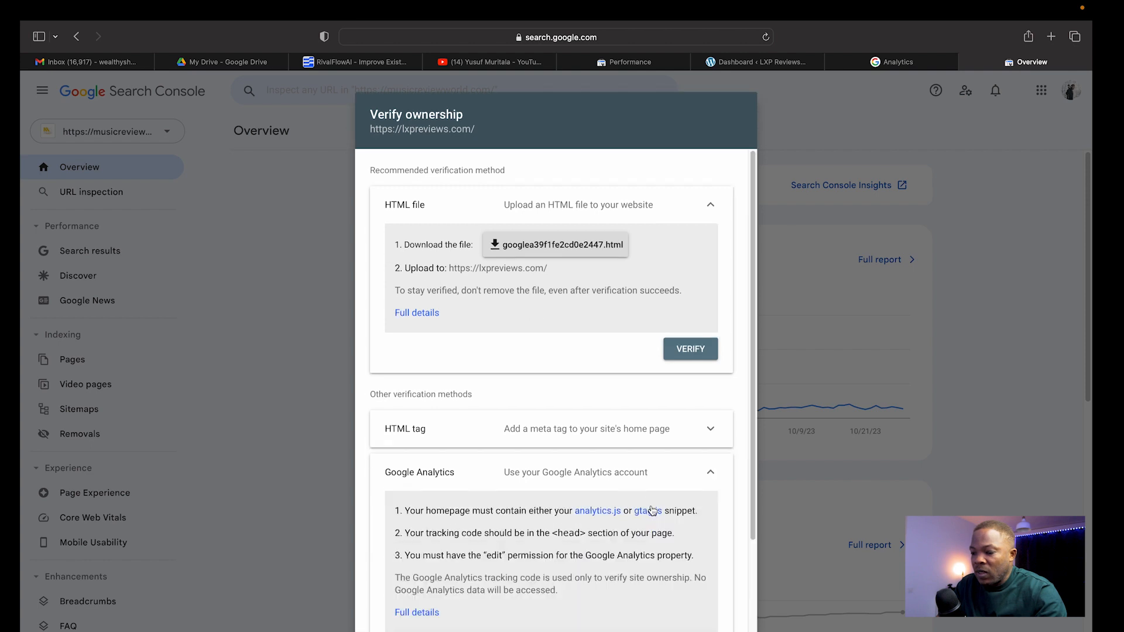
scroll(625, 556, "down", 3)
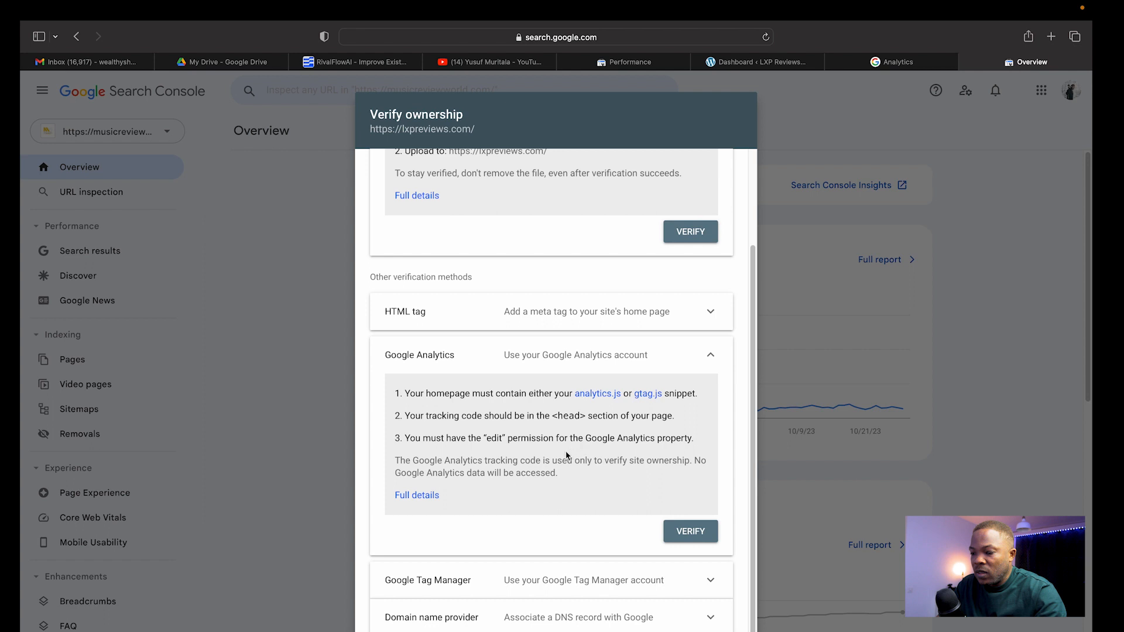
left_click(698, 529)
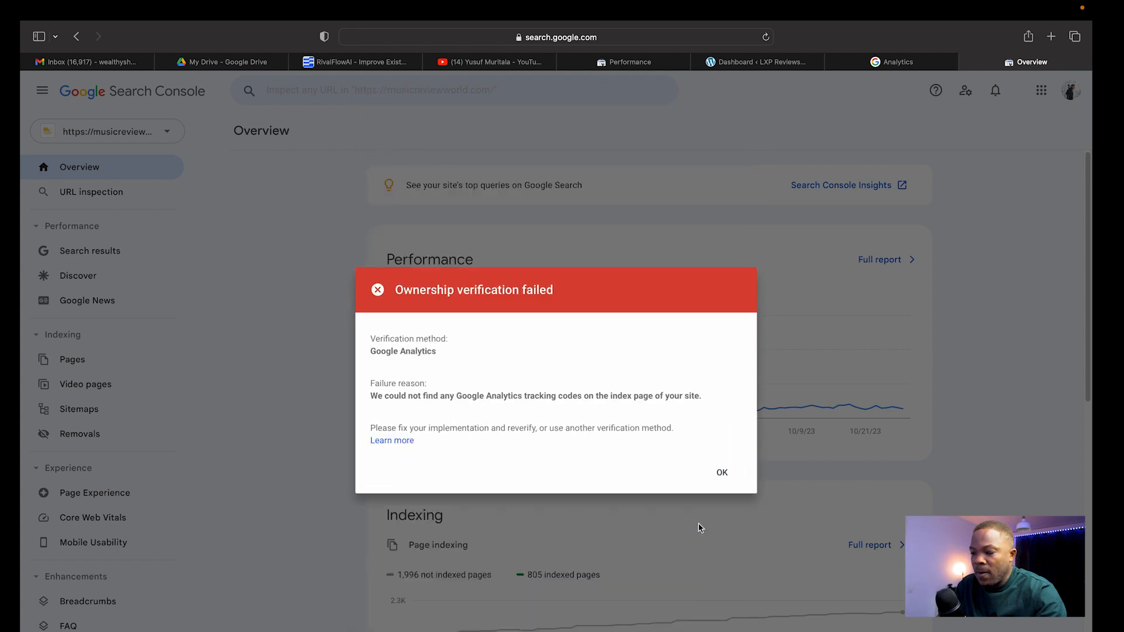
left_click(722, 473)
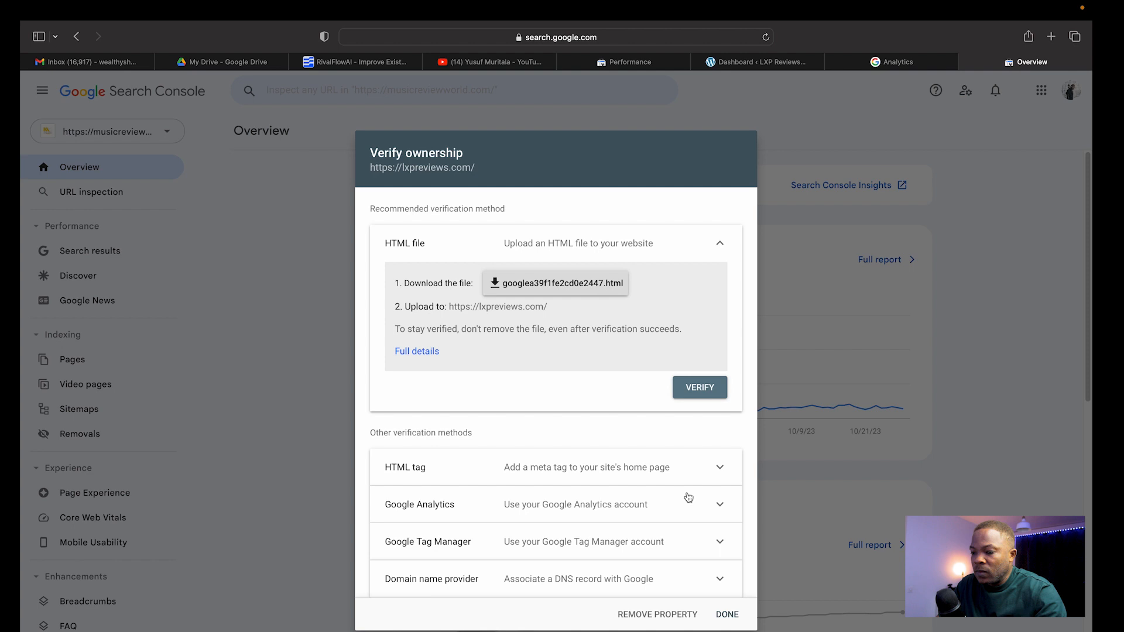
left_click(717, 468)
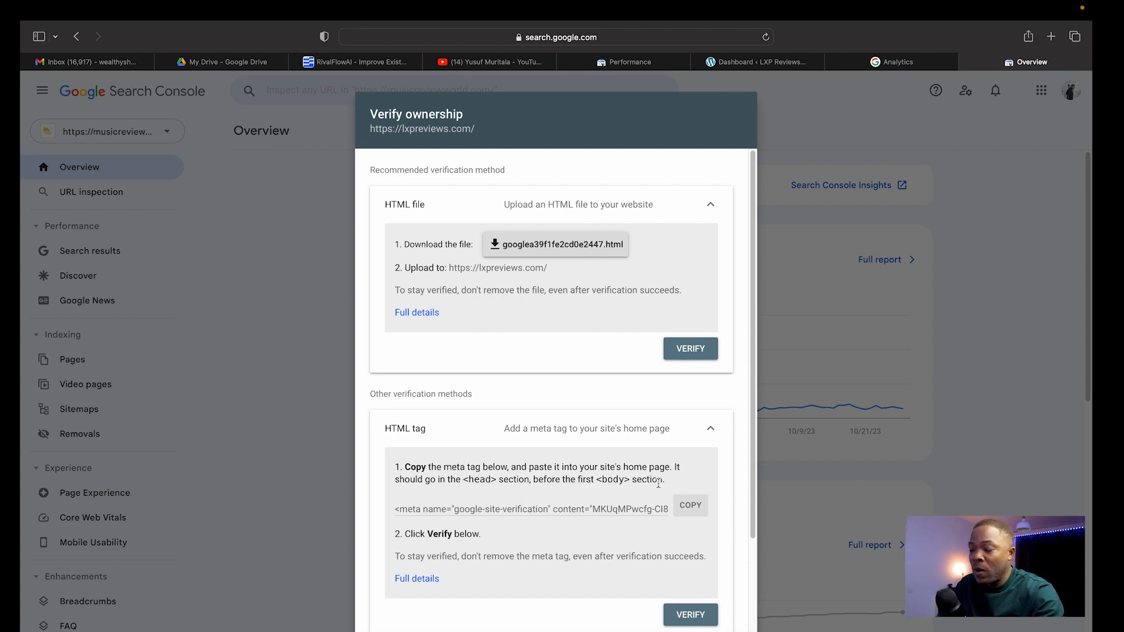
left_click(693, 511)
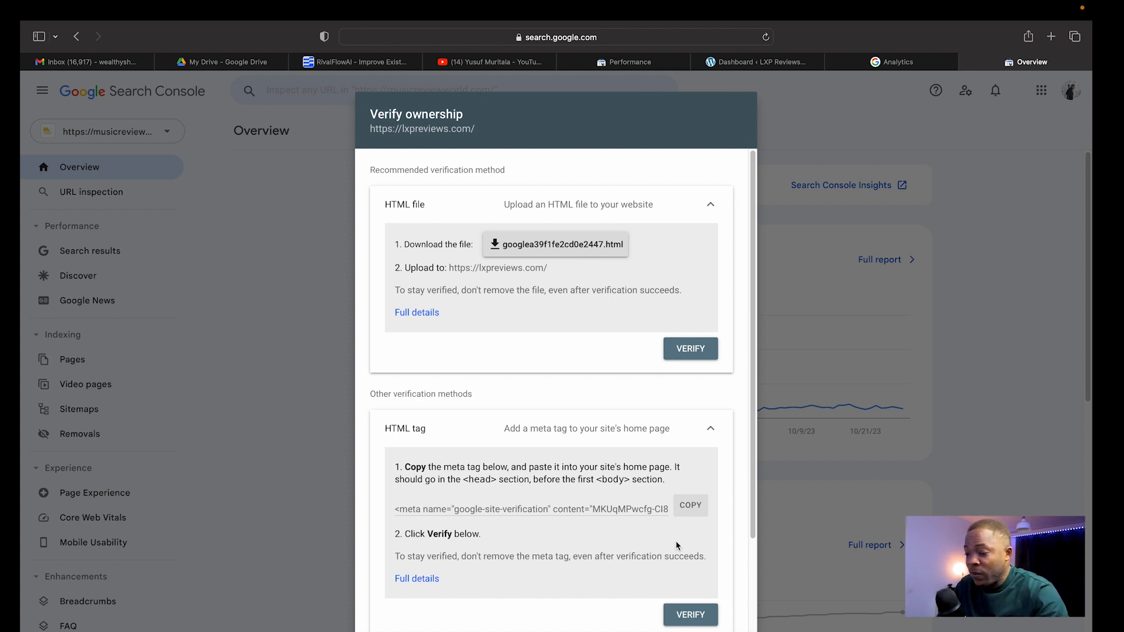
scroll(675, 541, "down", 4)
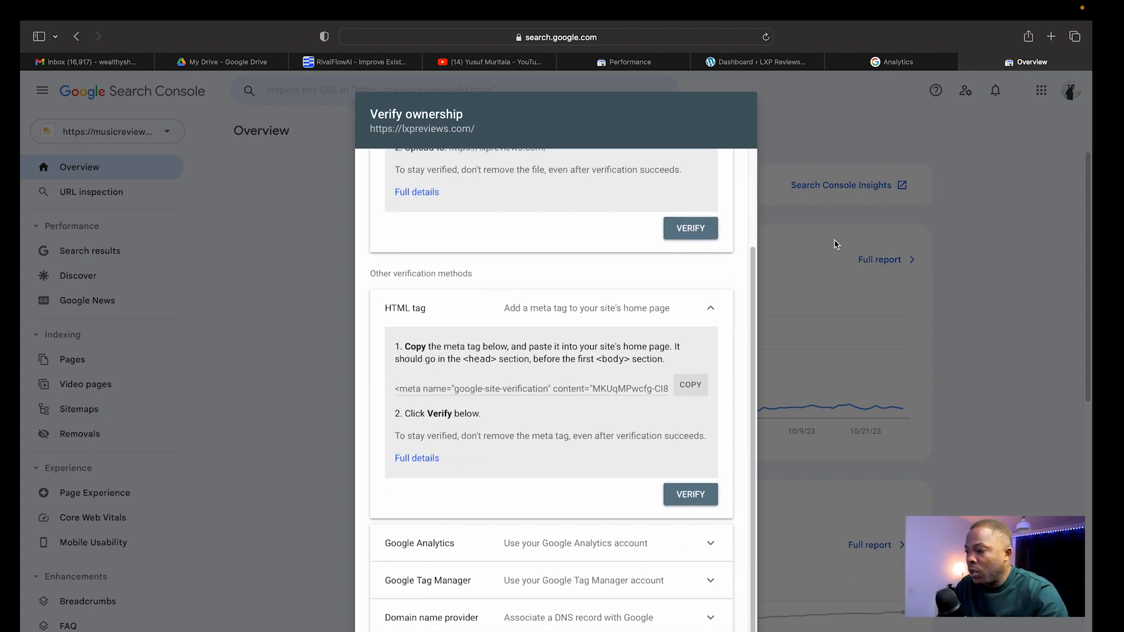
In the WordPress site's WPCode global header, paste the copied site verification meta tag below the Google tag script and save the changes
mouse_move(755, 68)
left_click(755, 64)
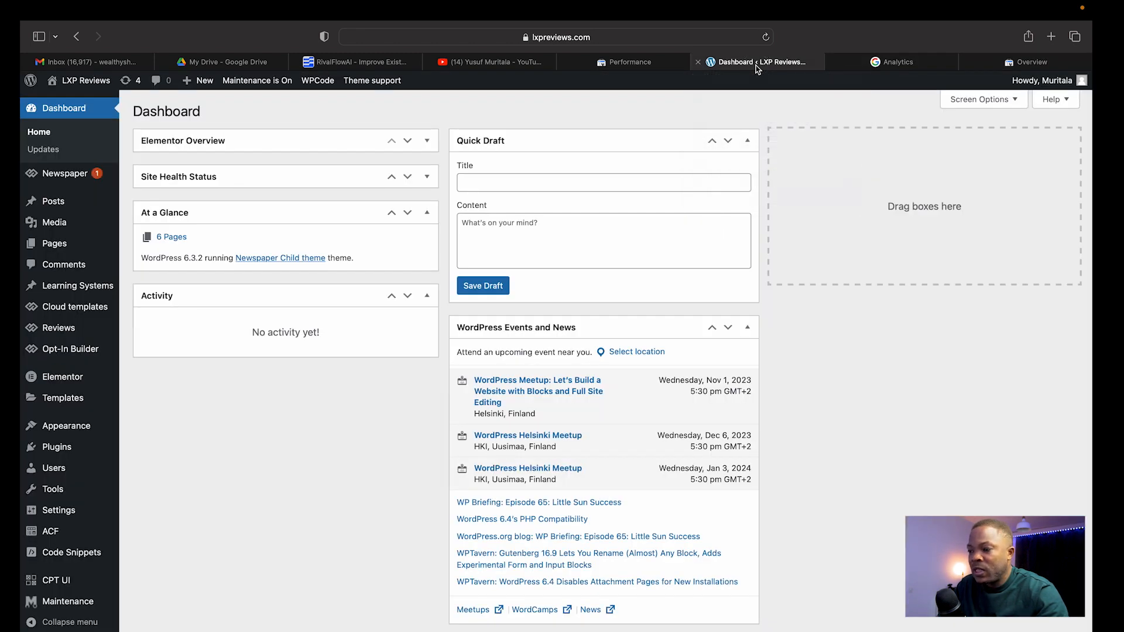
left_click(891, 61)
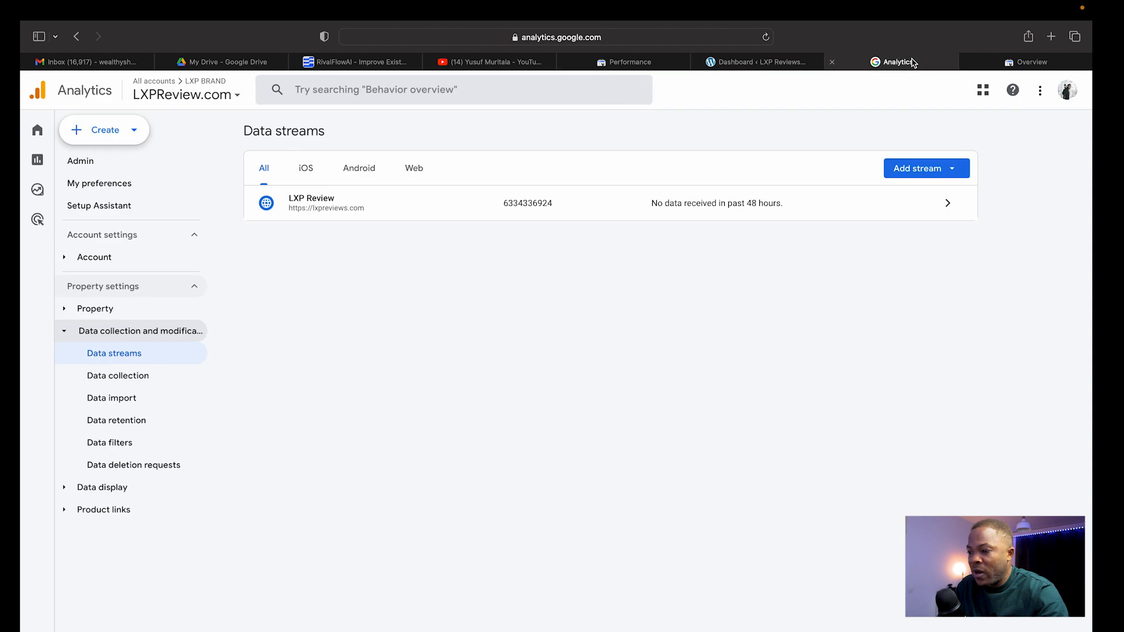
left_click(724, 67)
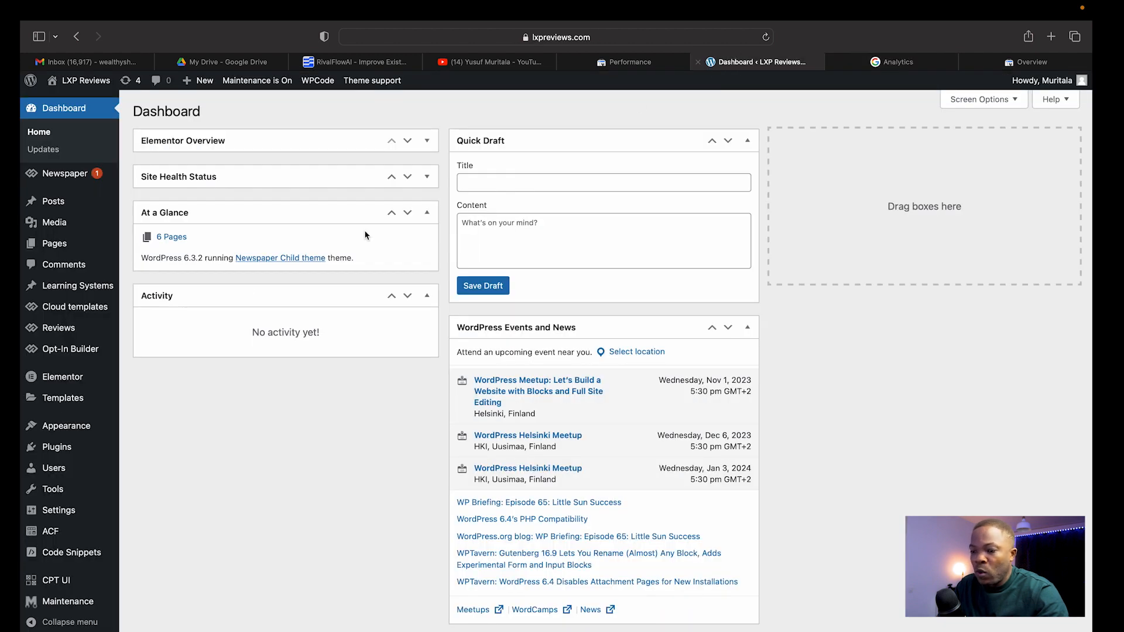
mouse_move(56, 562)
left_click(167, 508)
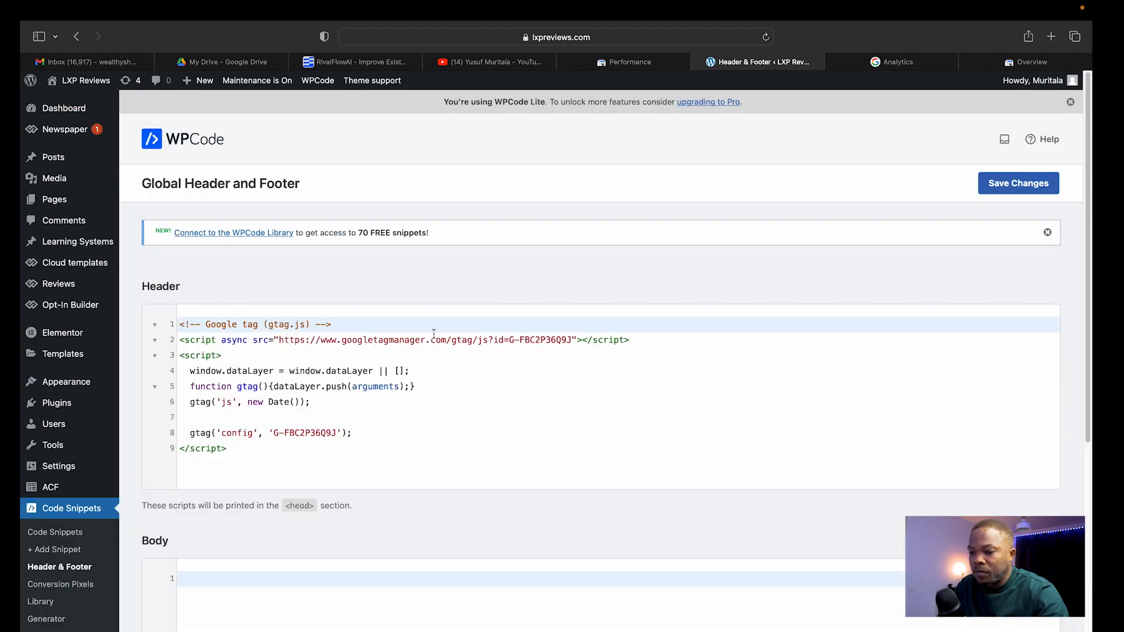
left_click(240, 457)
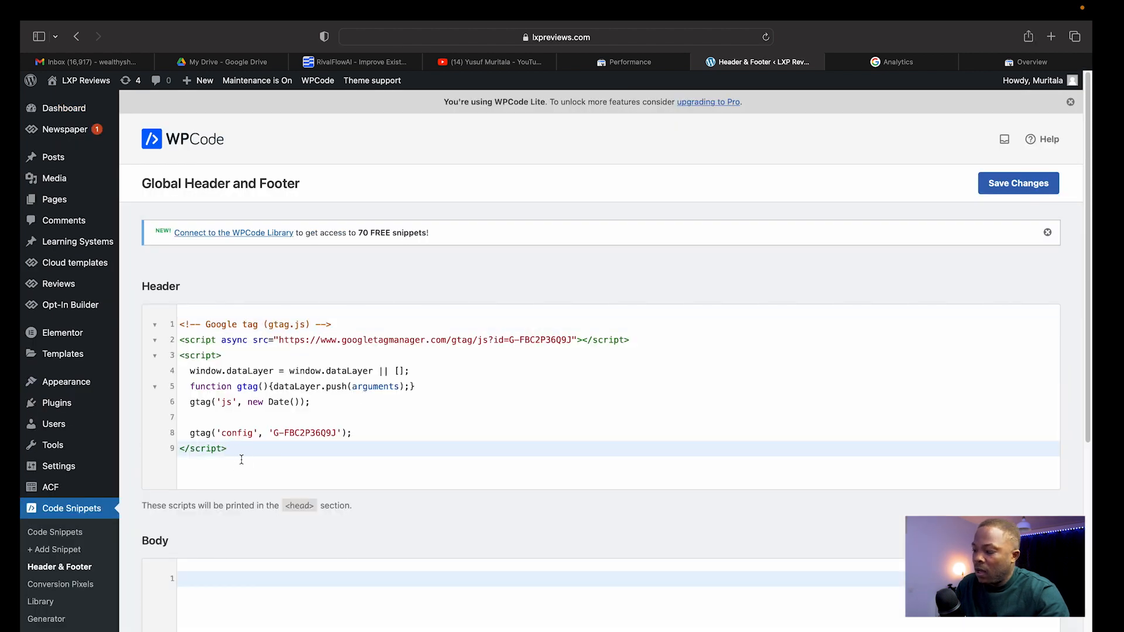
key("Return")
key("Return")
key("super+v")
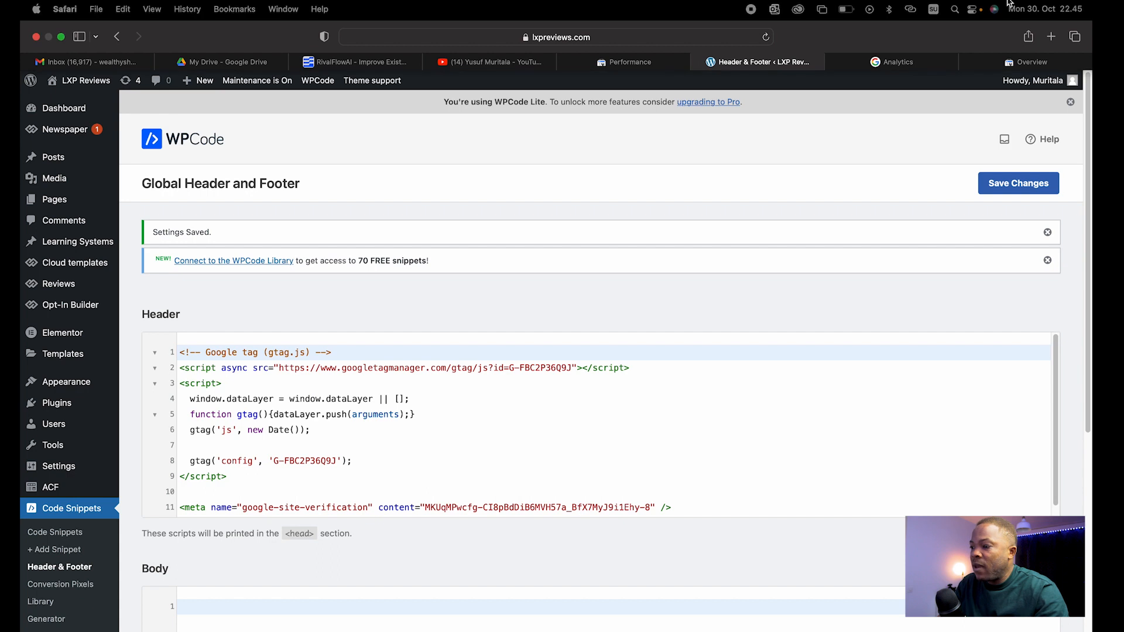
left_click(1025, 63)
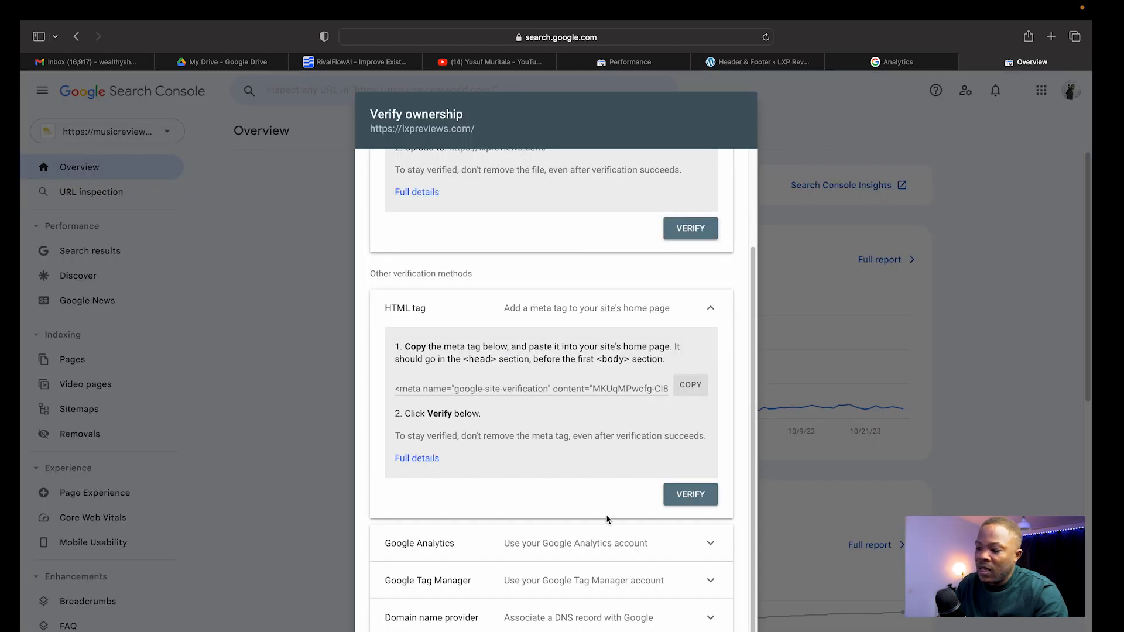
left_click(690, 495)
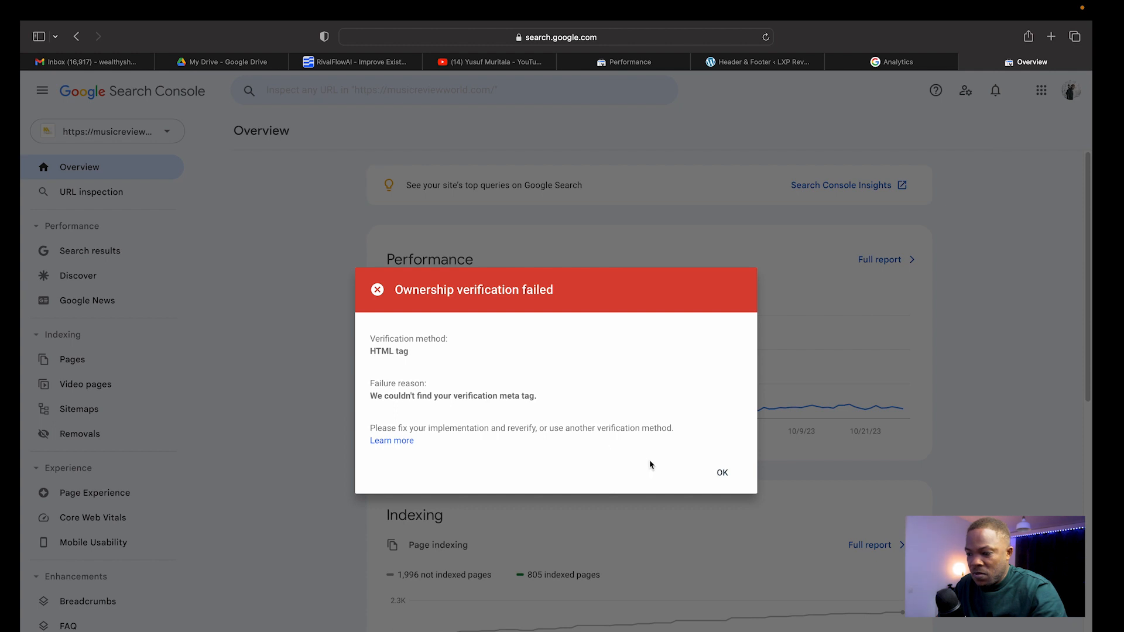
left_click(722, 473)
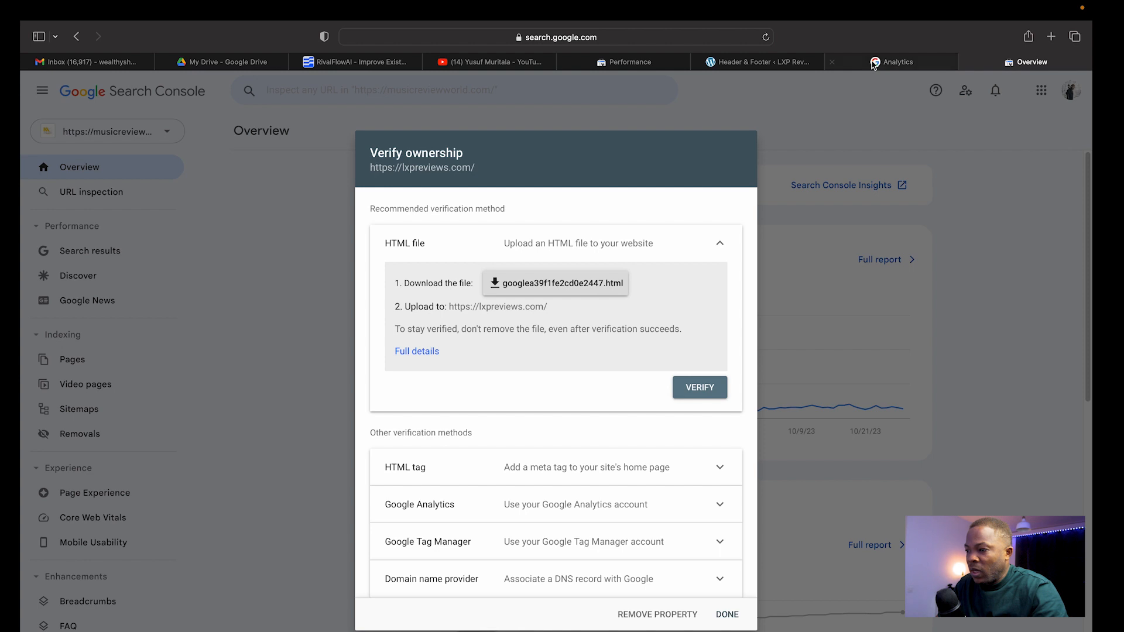
Return to the WordPress site, dismiss the WPCode notices and check the Google tag and verification meta tag in the header code
left_click(740, 63)
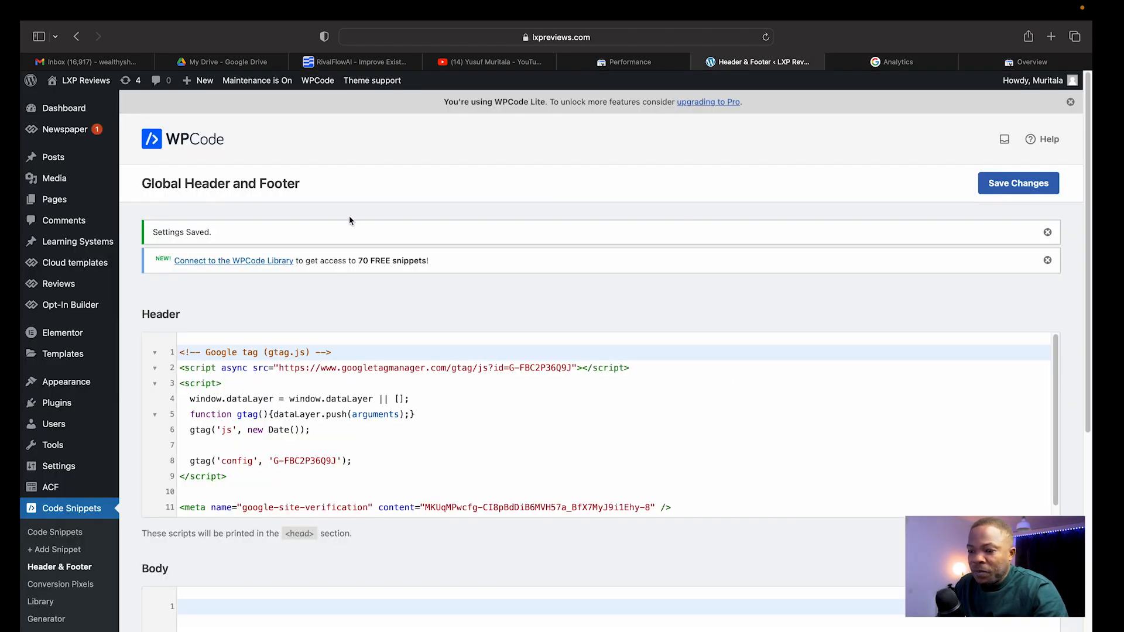
left_click(1047, 260)
left_click(1047, 233)
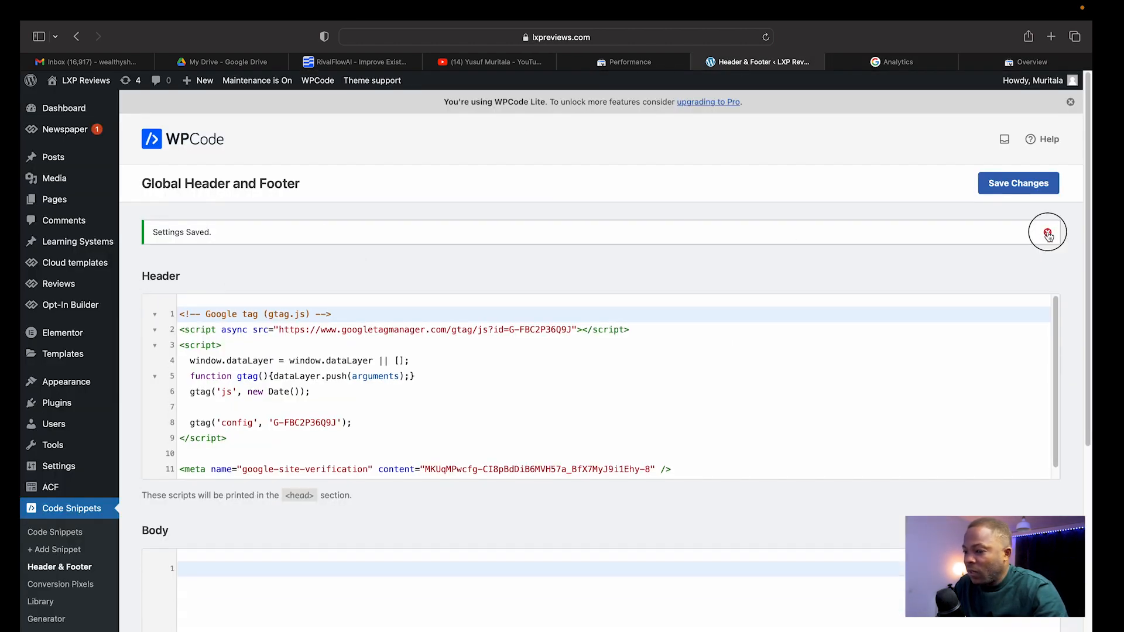
scroll(738, 342, "down", 1)
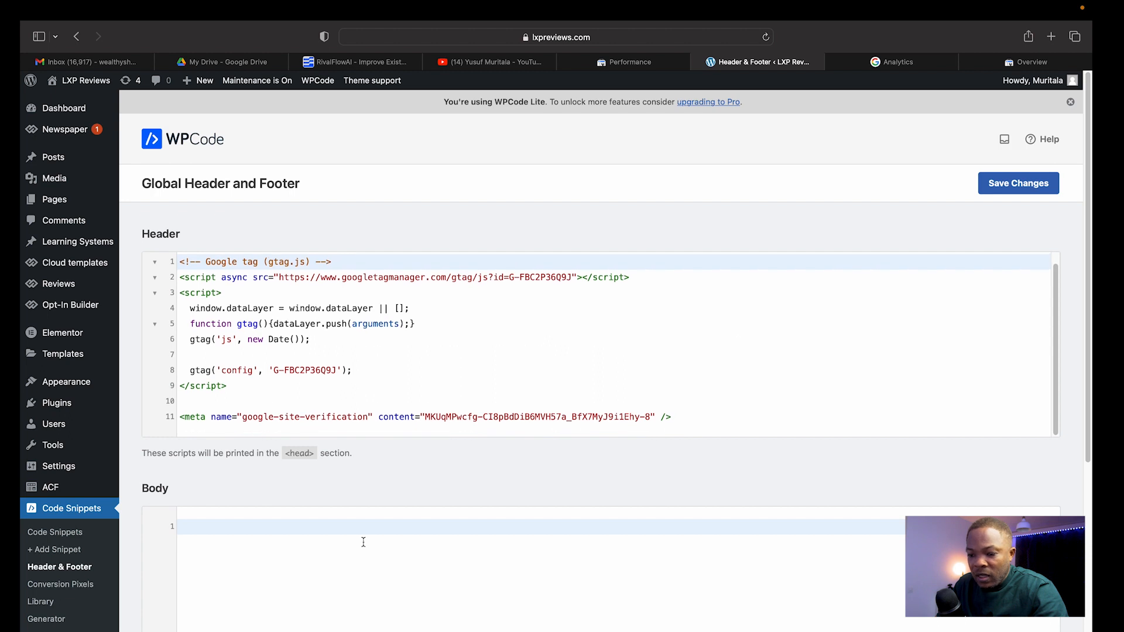
scroll(581, 331, "up", 1)
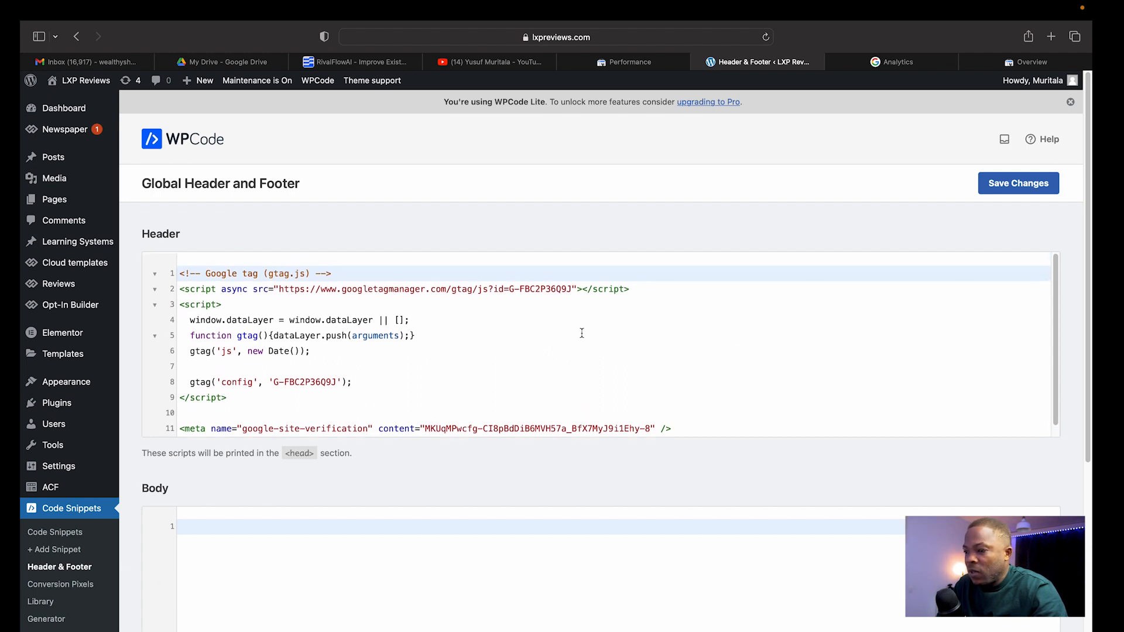
mouse_move(86, 292)
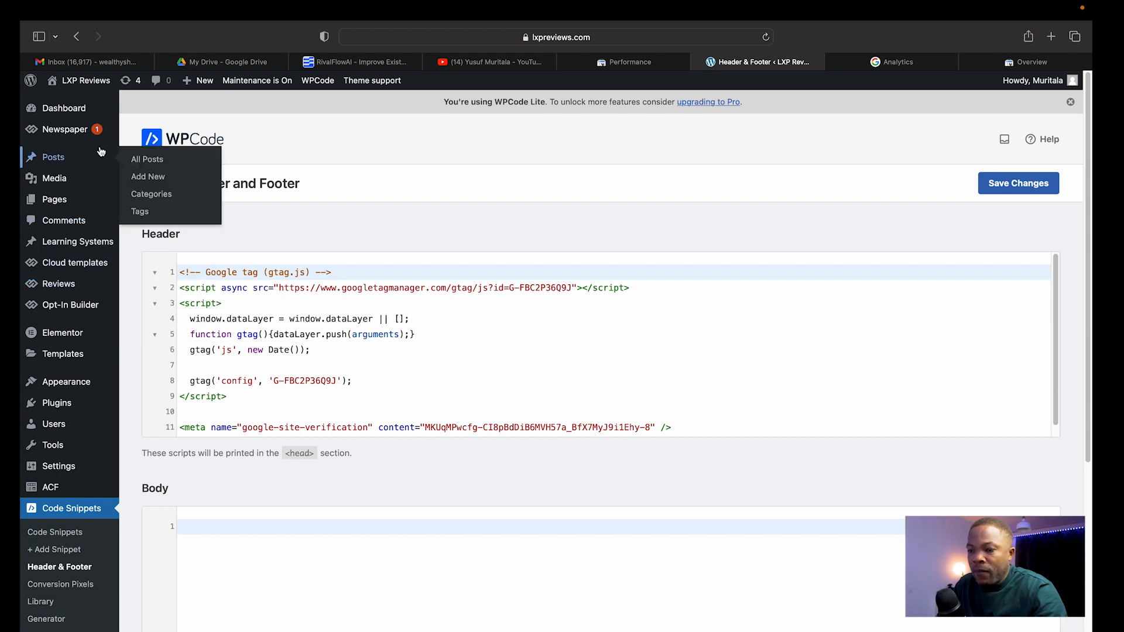
mouse_move(57, 117)
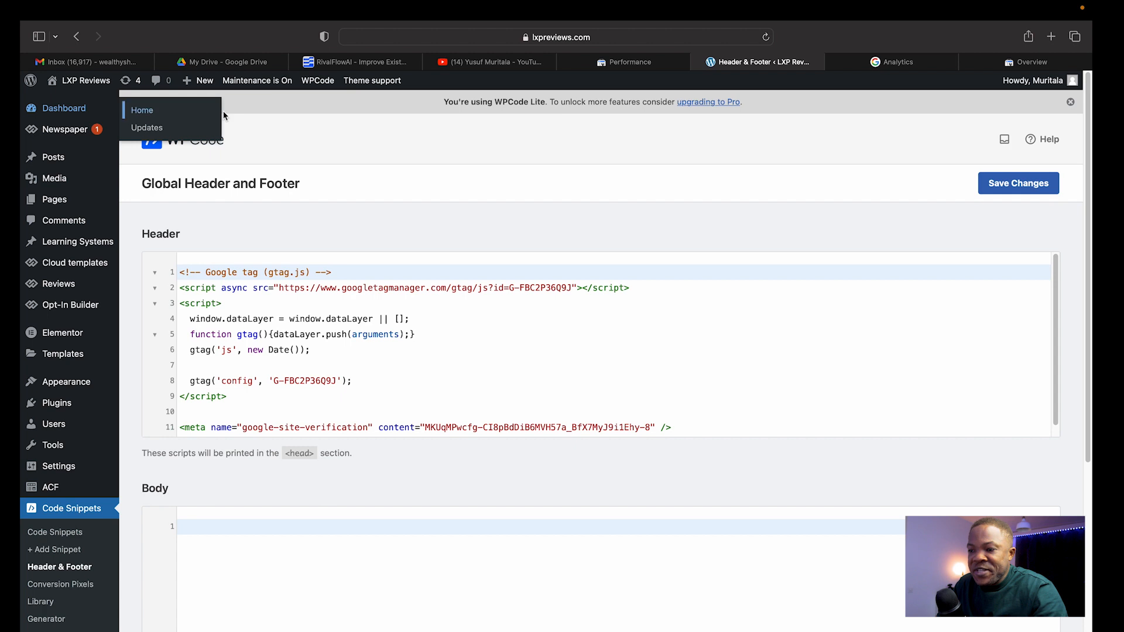
Turn off the WordPress site's maintenance mode in WP Maintenance, save the change and return to the dashboard
left_click(258, 81)
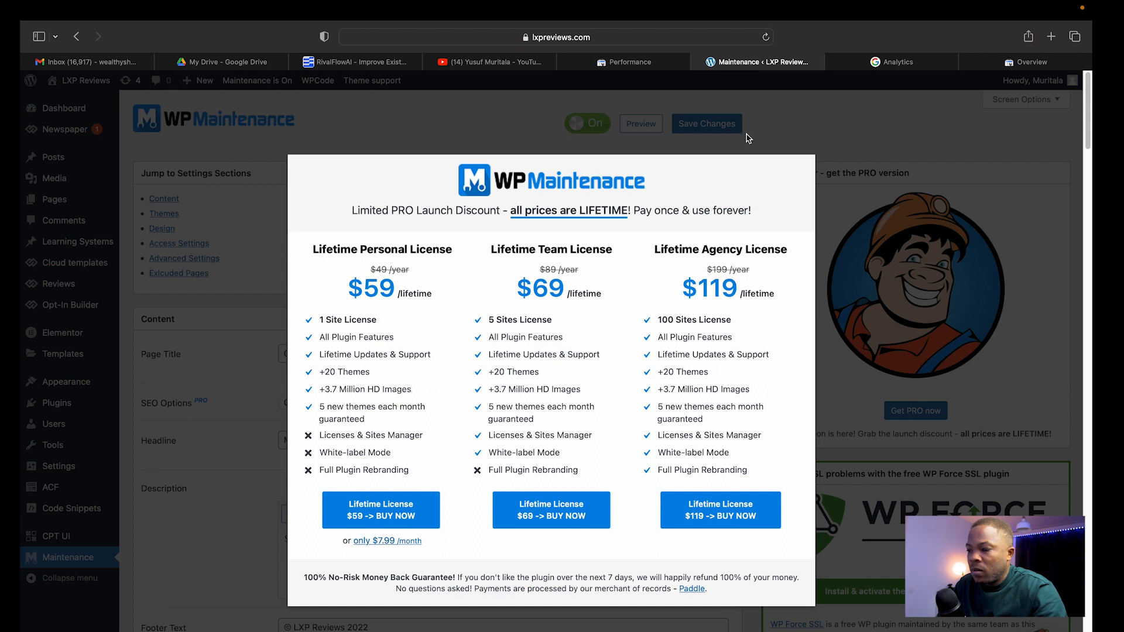
left_click(894, 108)
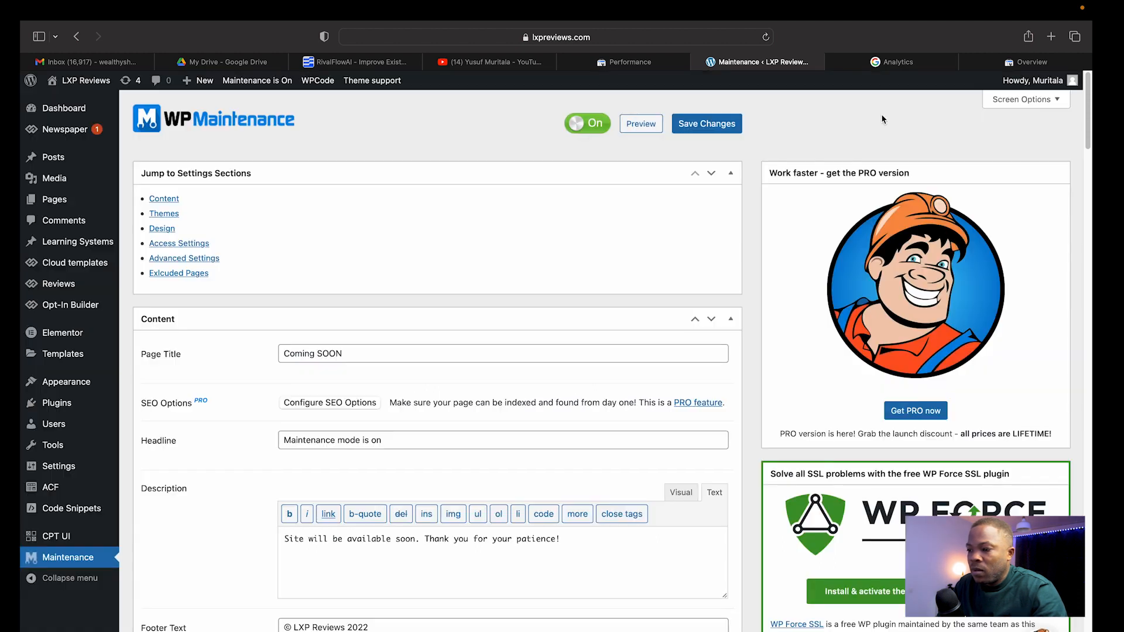
left_click(591, 135)
left_click(710, 125)
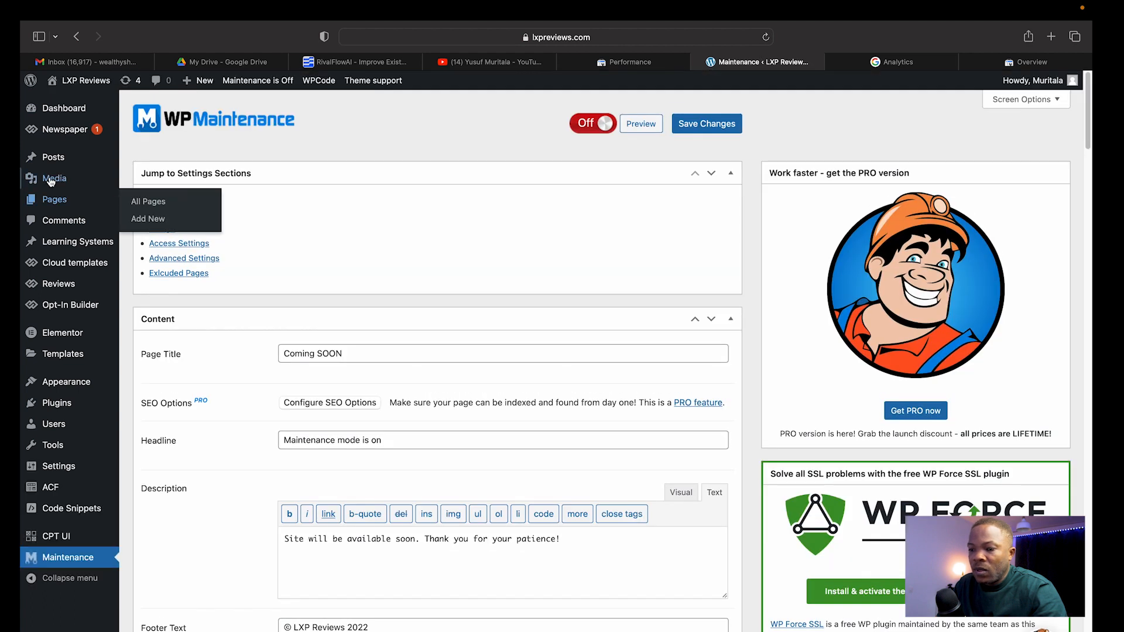
left_click(61, 109)
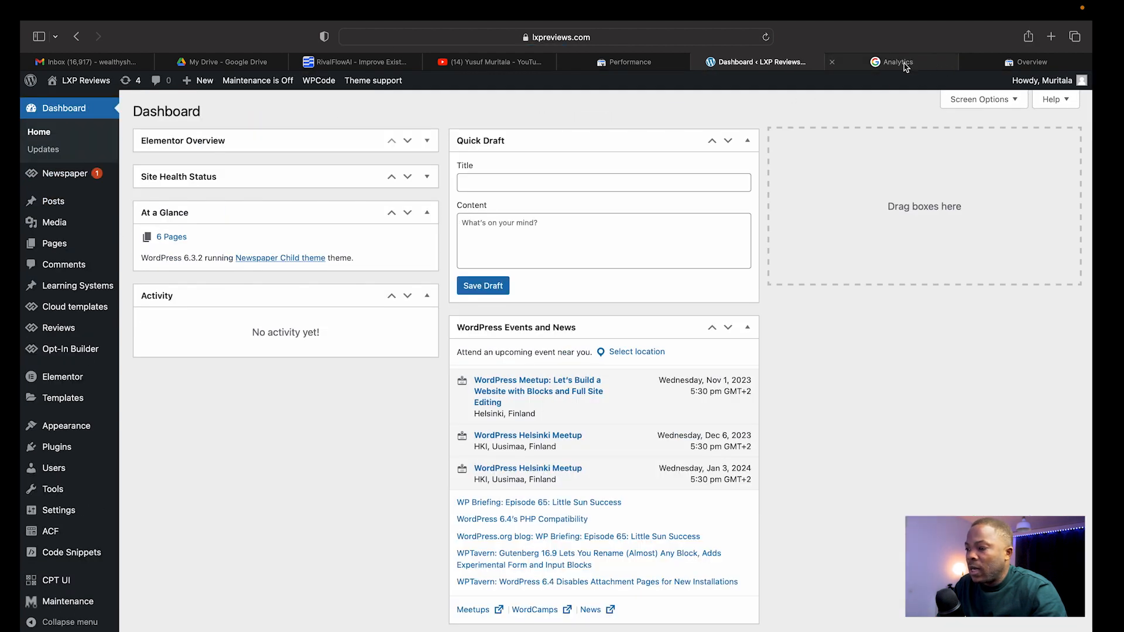
left_click(904, 63)
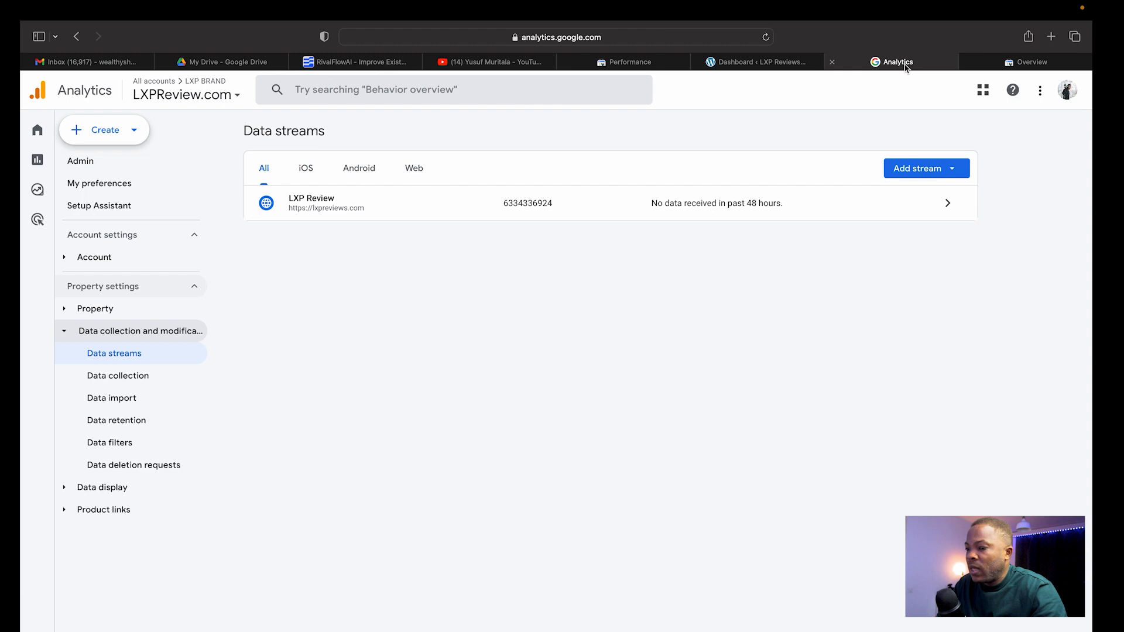
left_click(1002, 65)
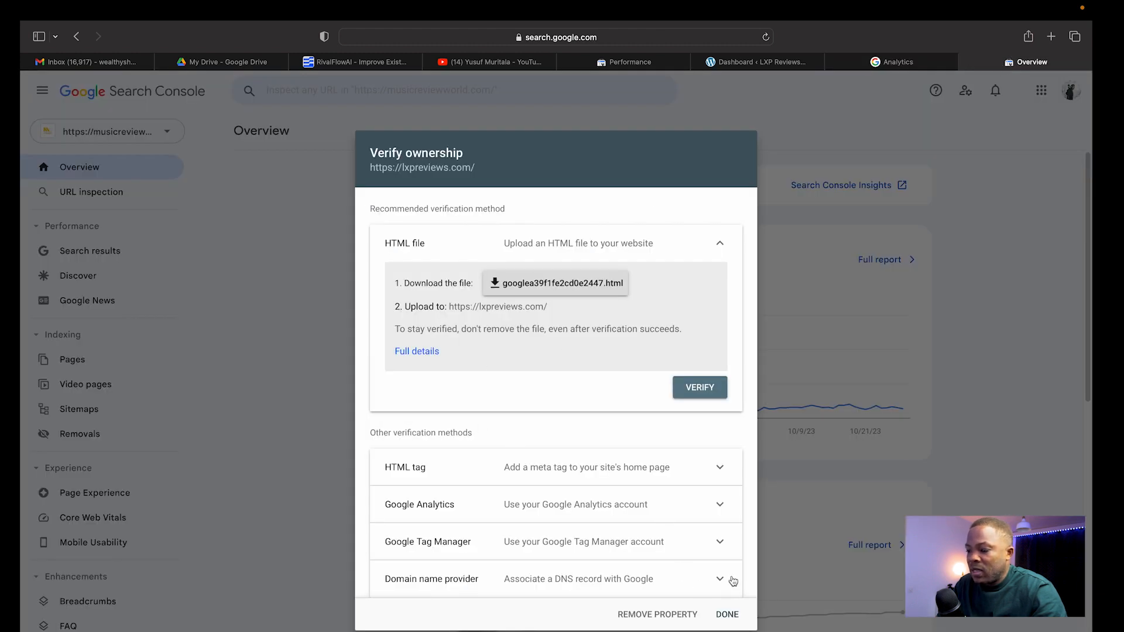
left_click(624, 474)
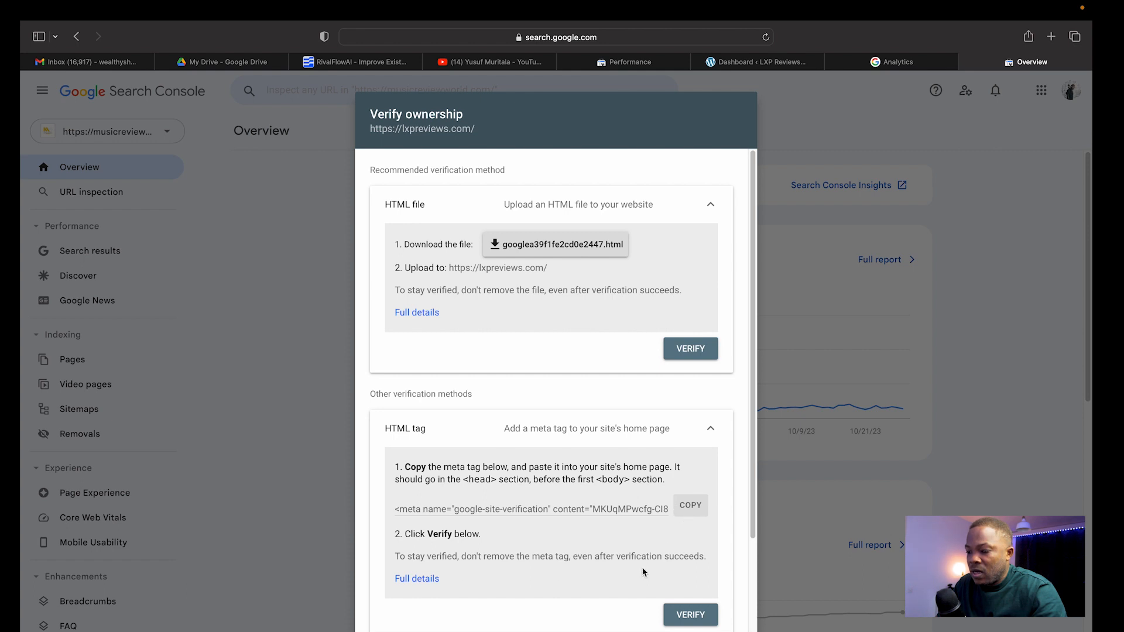
left_click(689, 616)
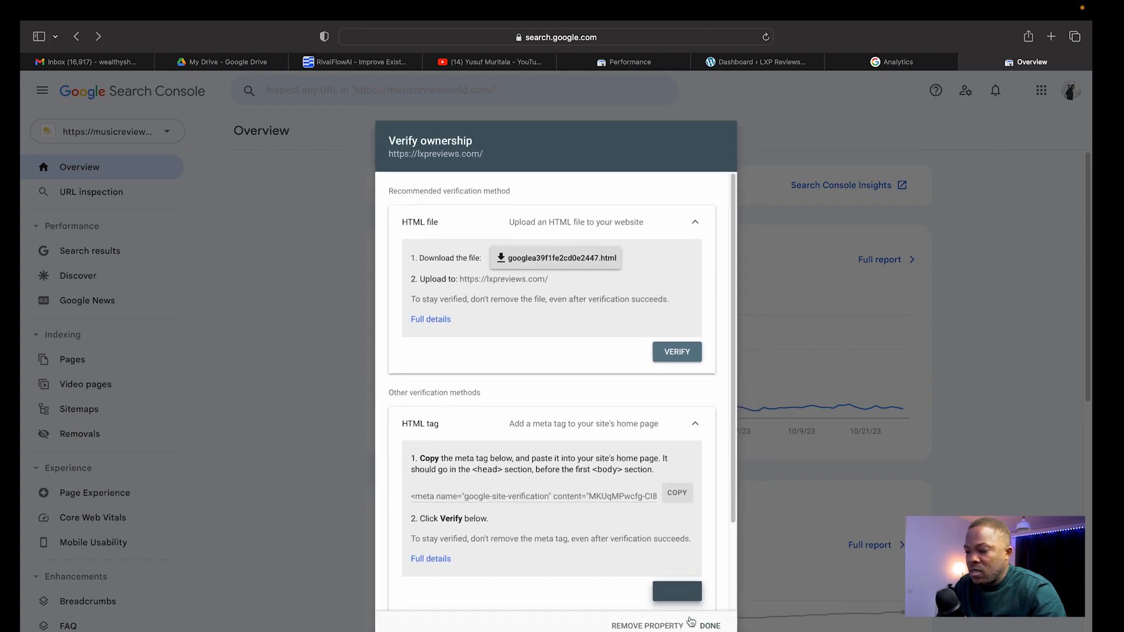